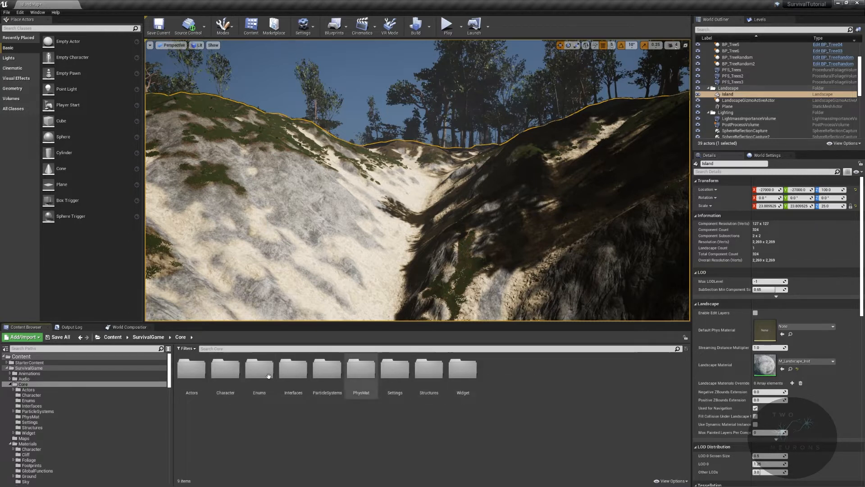
- Open the BP_WeatherSystem blueprint from the WeatherSystems folder under Core/Actors
double_click(191, 372)
double_click(293, 372)
double_click(199, 388)
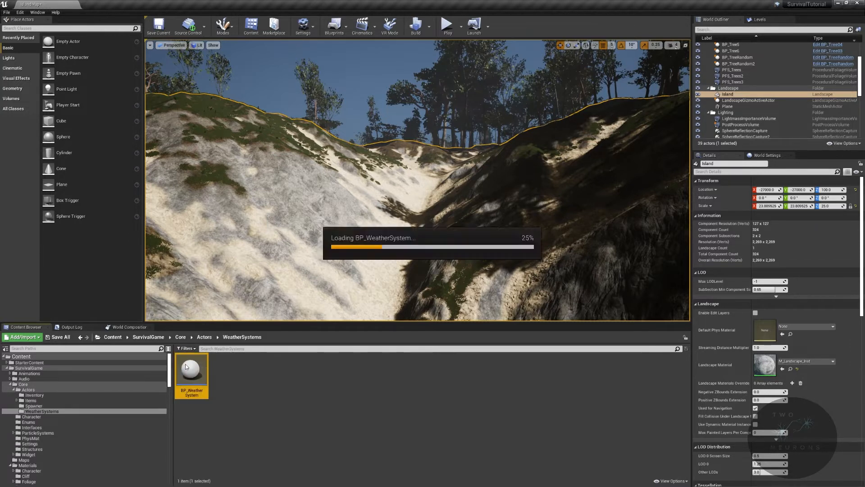
scroll(529, 280, "down", 1)
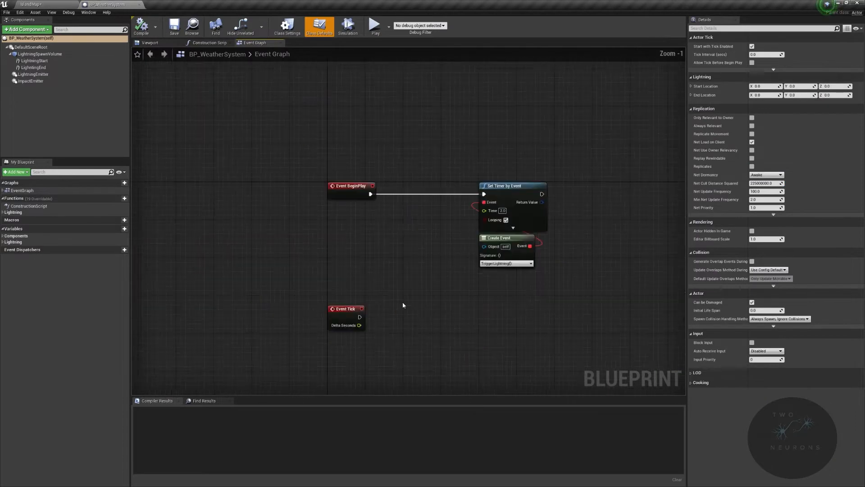
scroll(402, 301, "up", 1)
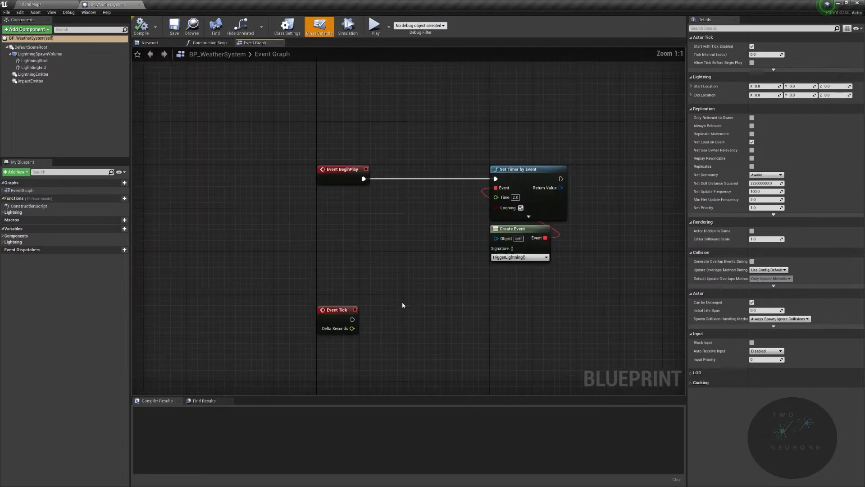
- Disconnect Set Timer by Event from Event BeginPlay and move it together with Create Event well above the BeginPlay node
left_click(499, 180, "alt")
left_click_drag(428, 125, 523, 256)
left_click_drag(542, 183, 363, 112)
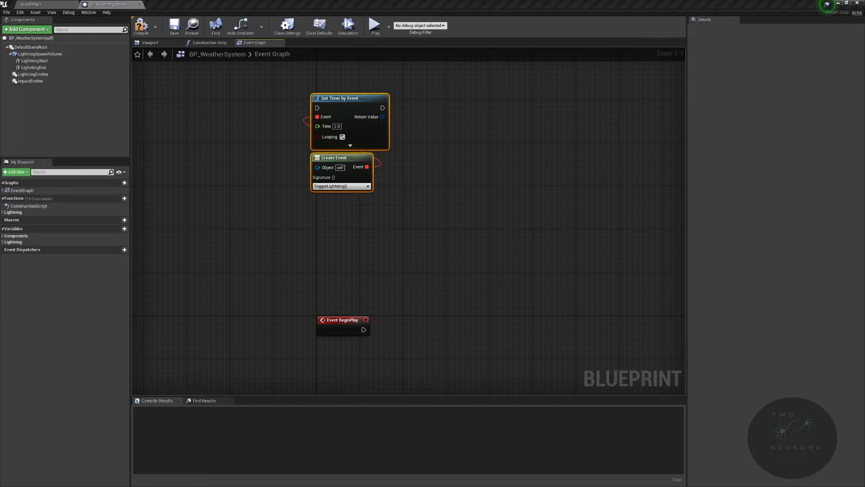
- Create a Blueprint Interface named I_GameState in the Core/Interfaces folder of the project content
left_click(35, 3)
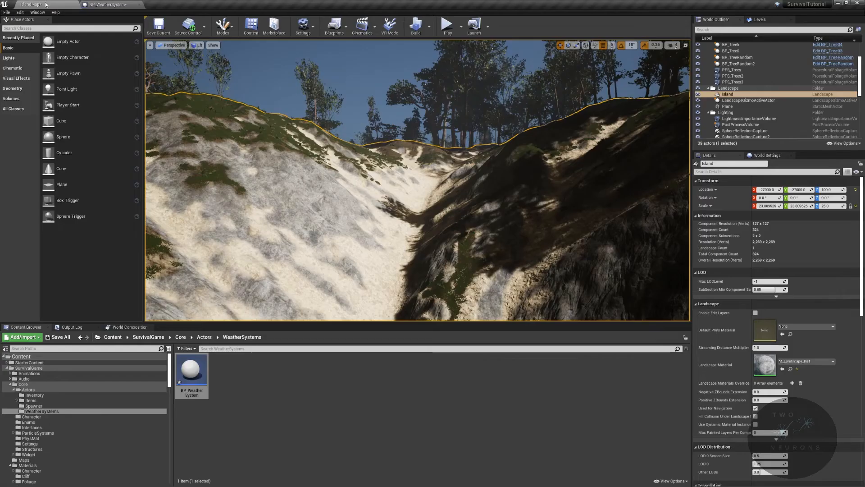
left_click(181, 337)
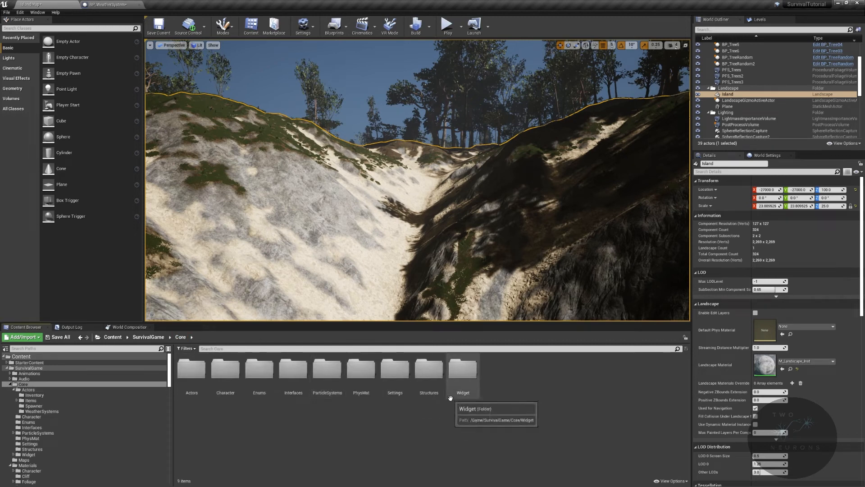
double_click(292, 369)
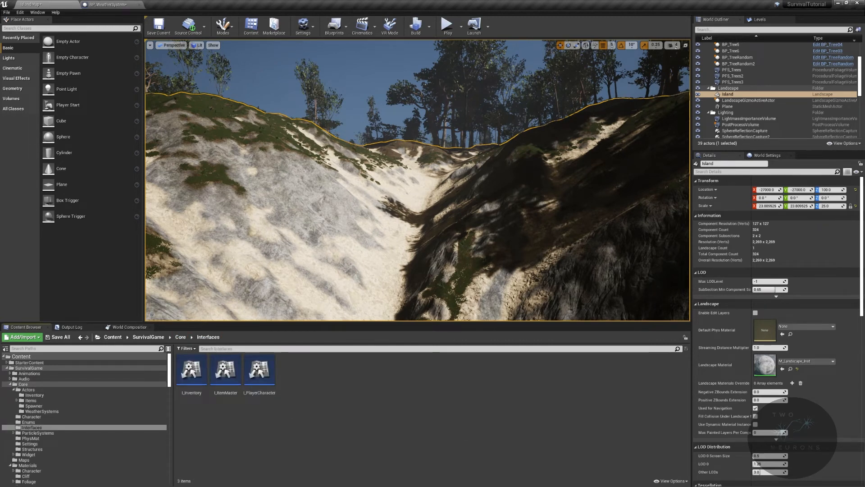
right_click(308, 397)
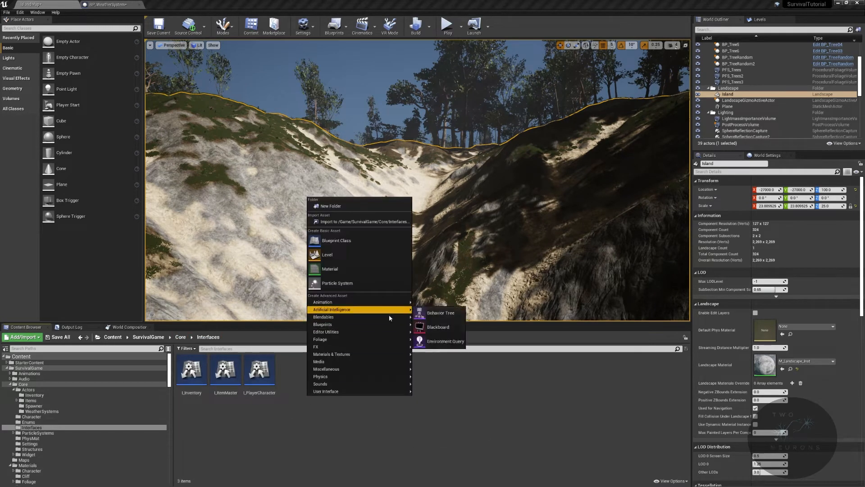
mouse_move(359, 318)
mouse_move(388, 325)
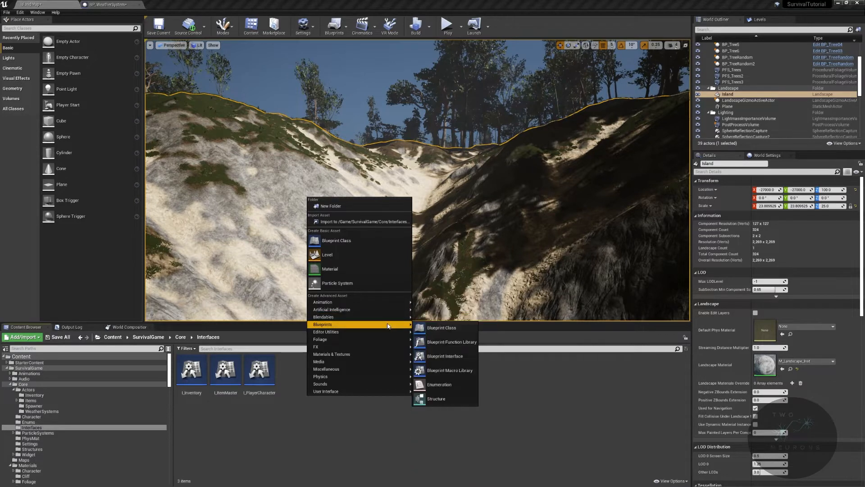
left_click(455, 356)
type("I)Ga")
key("BackSpace")
key("BackSpace")
key("BackSpace")
type("_GameState")
key("Return")
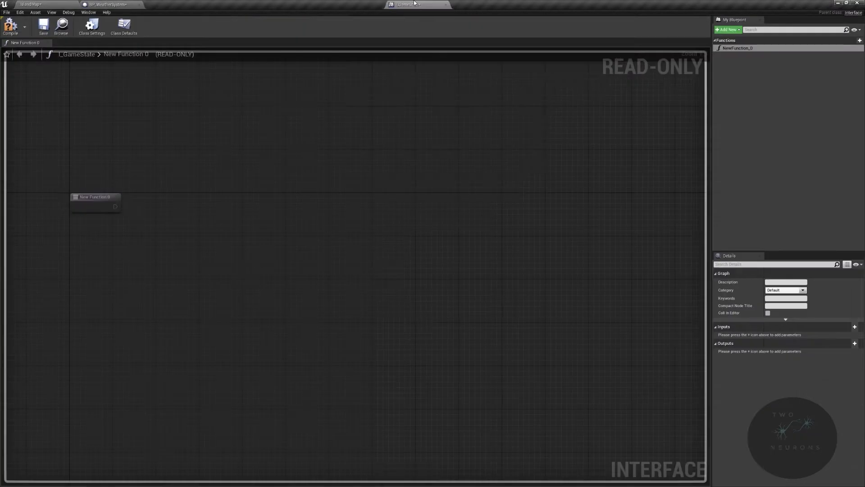
- Dock the opened I_GameState editor with the other editors and rename its default function to GetDateTime
left_click_drag(415, 2, 415, 4)
left_click(753, 51)
type("GetDateTime")
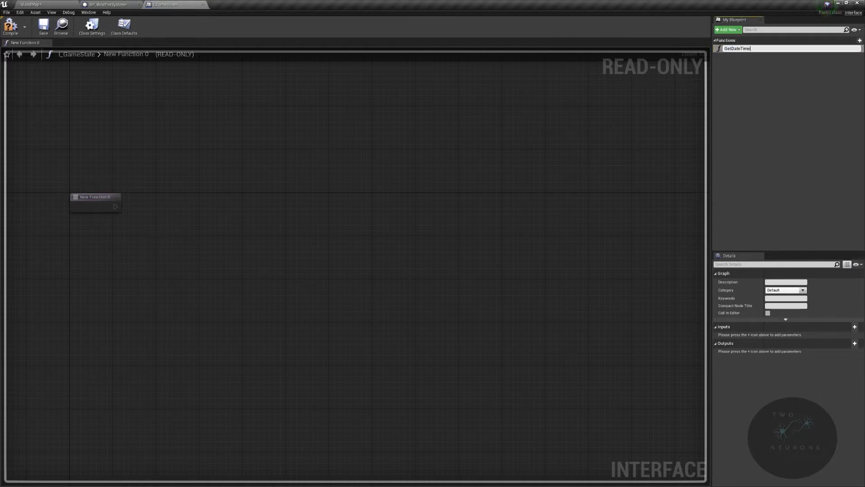
key("Return")
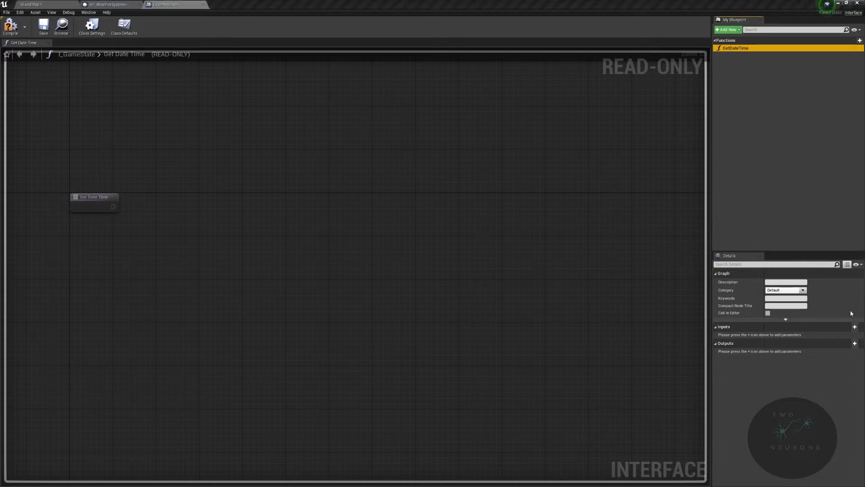
- Add an output named DateTime of the Date Time structure type to GetDateTime, and compile and save the interface
left_click(854, 344)
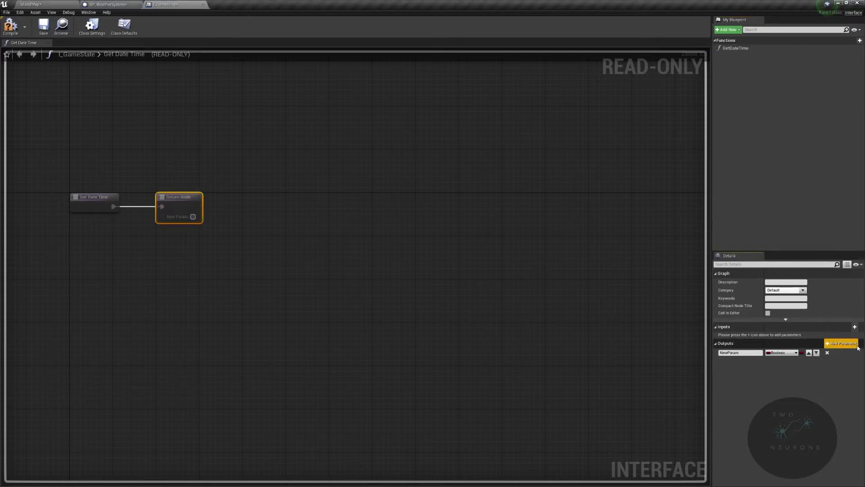
left_click(748, 353)
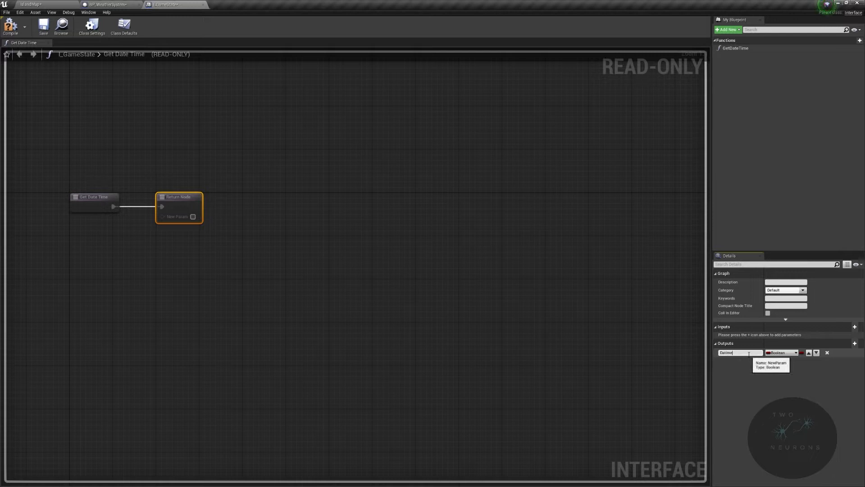
type("D")
left_click(782, 353)
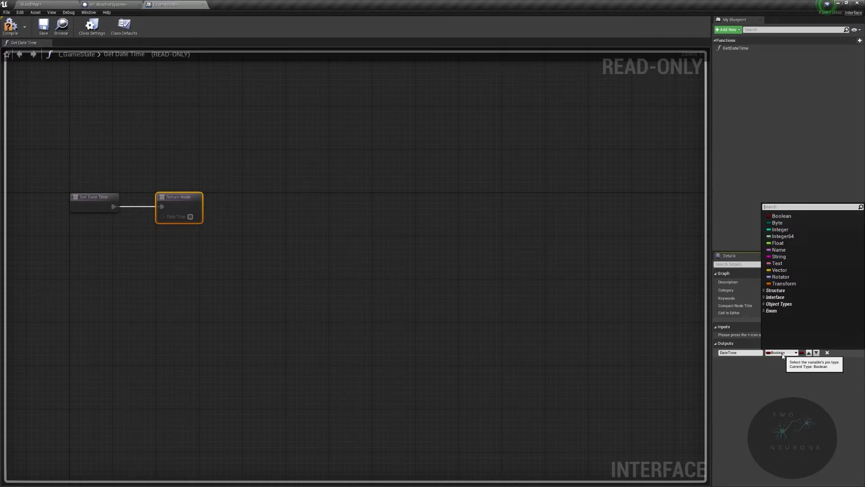
type("datetime s")
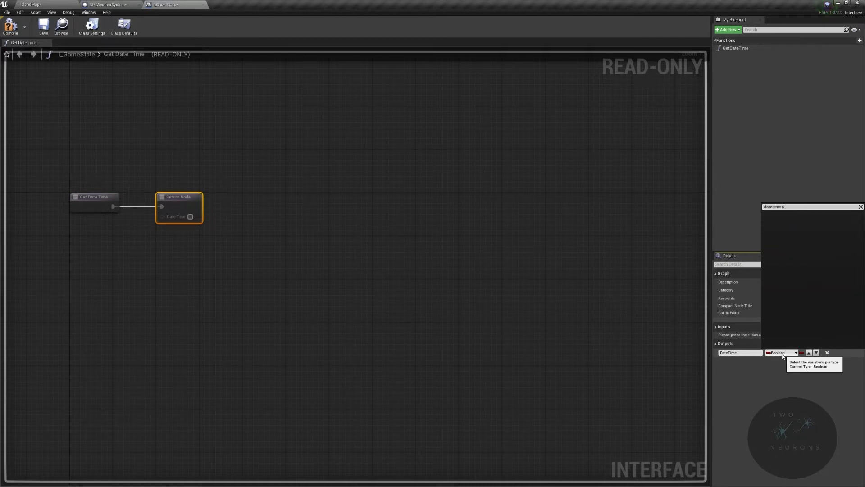
key("Return")
left_click(10, 24)
left_click(43, 25)
- Open the BP_GameState blueprint from the Core/Settings folder and compile it
left_click(42, 3)
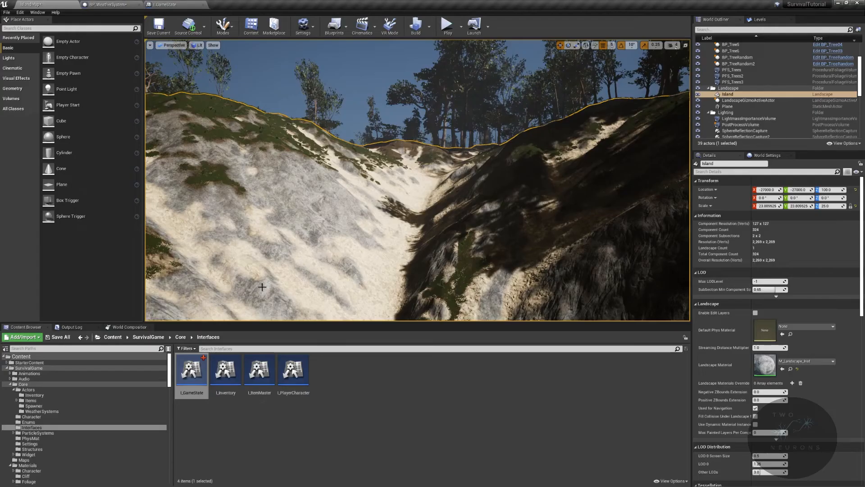
left_click(180, 337)
double_click(396, 374)
double_click(192, 369)
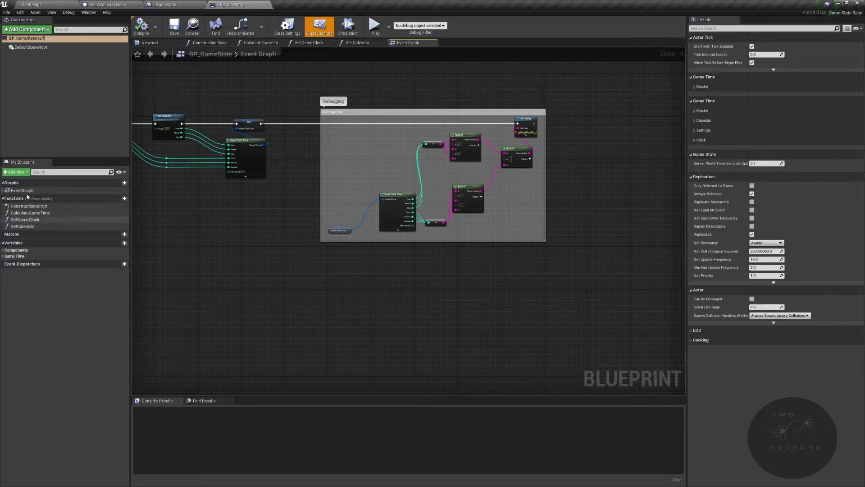
left_click(141, 32)
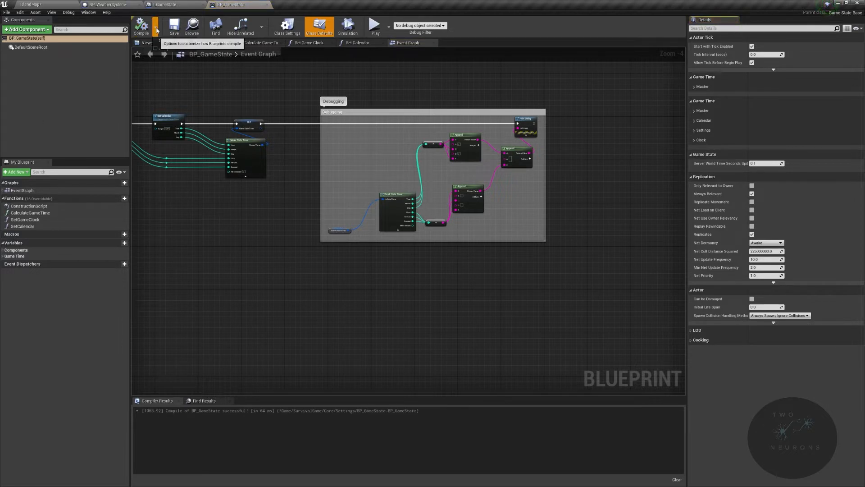
- Add I_GameState to the implemented interfaces of BP_GameState and compile the blueprint
left_click(292, 27)
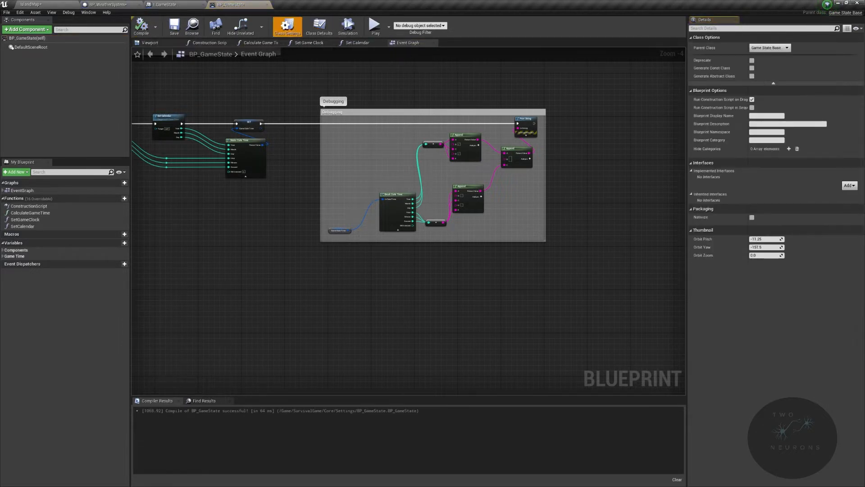
left_click(849, 185)
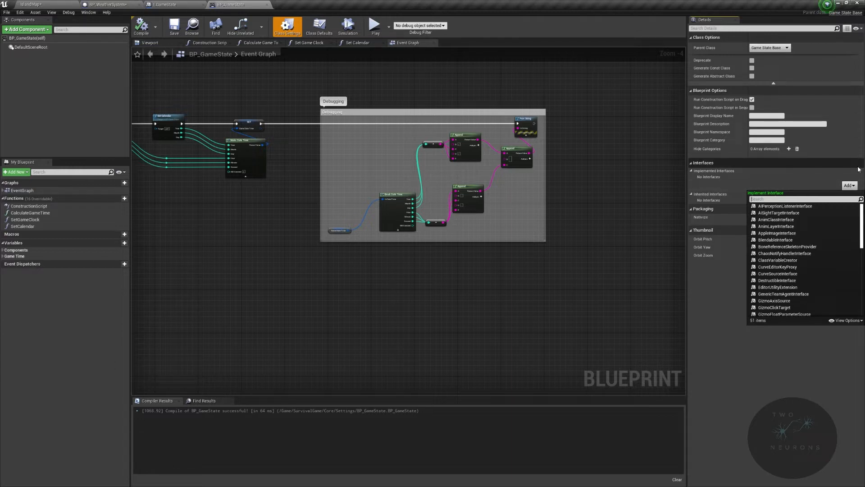
type("I_game")
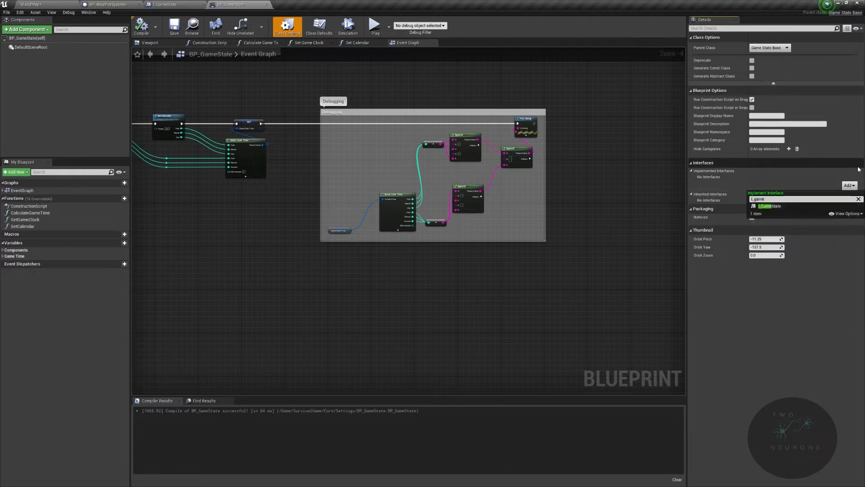
left_click(782, 205)
left_click(143, 26)
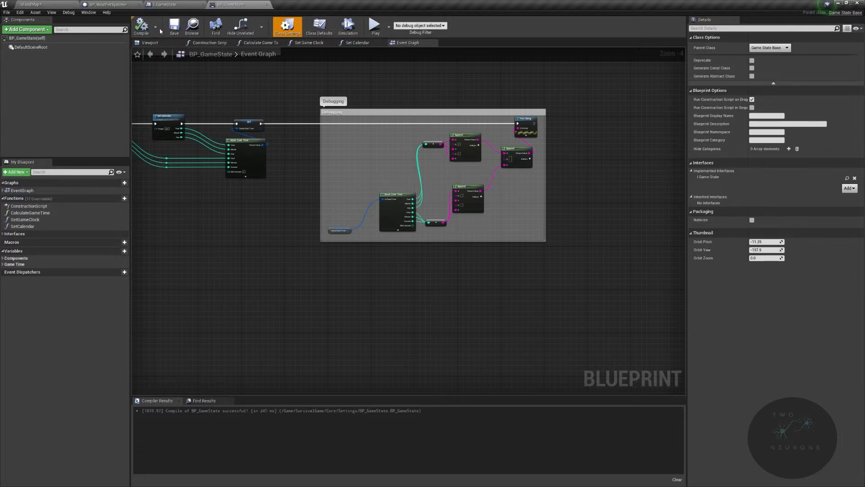
- Return the GameDateTime variable from the Get Date Time interface function, compile and save BP_GameState, and close both game state editors
left_click(3, 234)
double_click(25, 241)
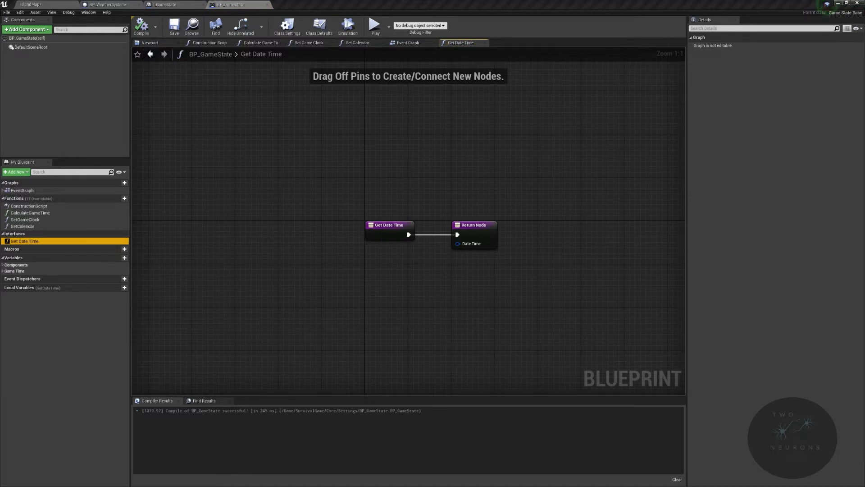
left_click(3, 271)
left_click(6, 277)
left_click_drag(32, 283, 467, 247)
left_click_drag(398, 248, 404, 265)
left_click(141, 25)
left_click(175, 26)
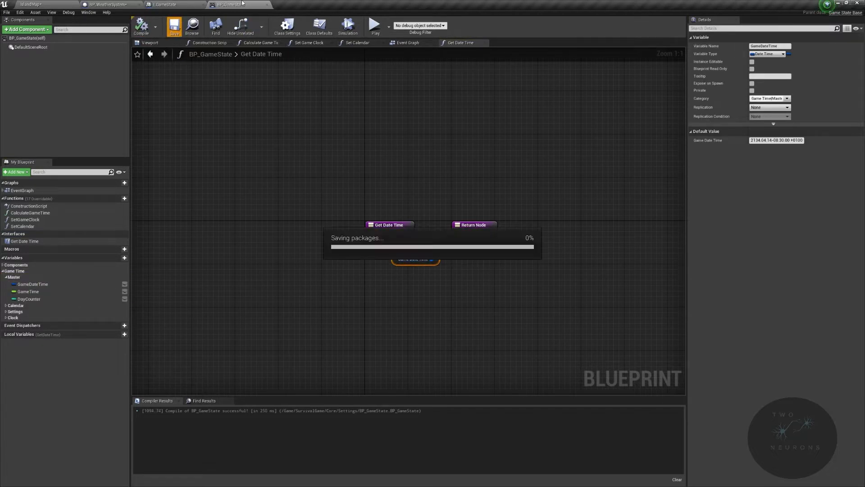
left_click(268, 5)
left_click(202, 4)
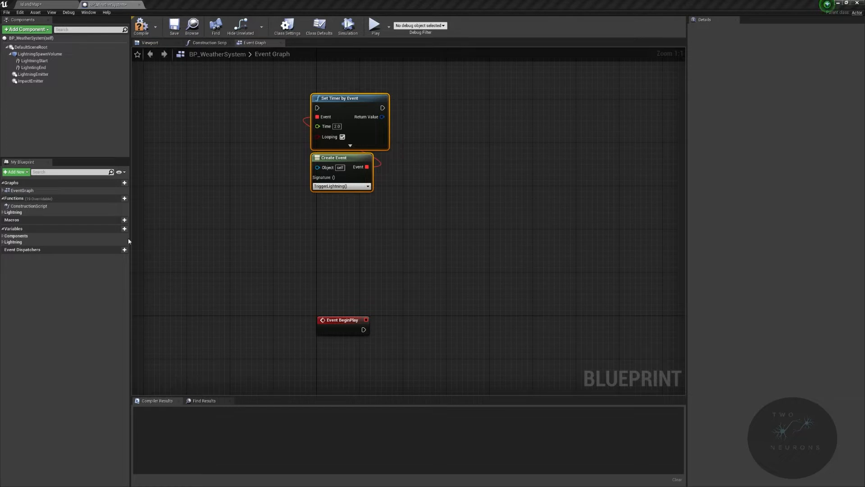
- Add a variable named SunRef to BP_WeatherSystem and place it in a new category named References
left_click(120, 228)
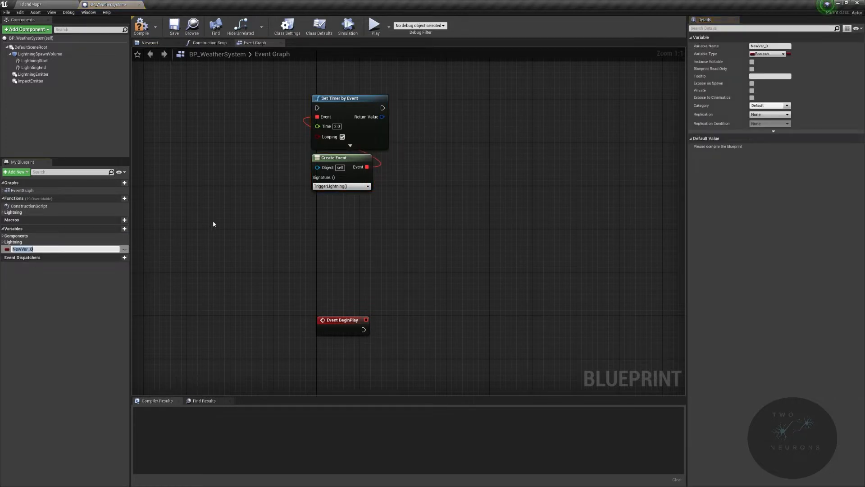
type("SunRef")
key("Return")
left_click(774, 106)
double_click(773, 106)
type("References")
key("Return")
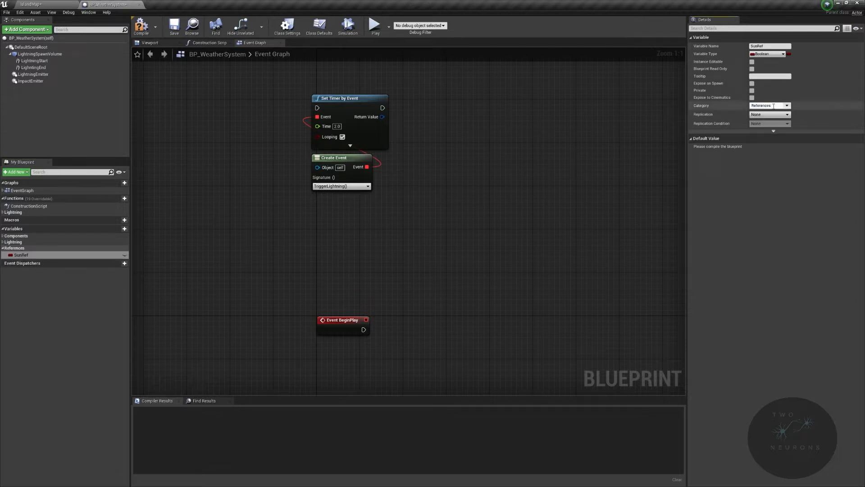
- Set SunRef's type to a Directional Light object reference and make the variable instance editable
left_click(771, 54)
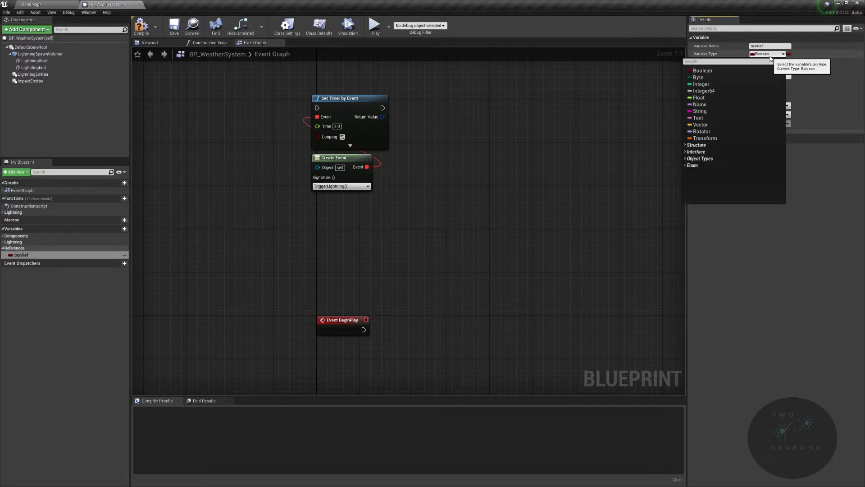
type("directional light")
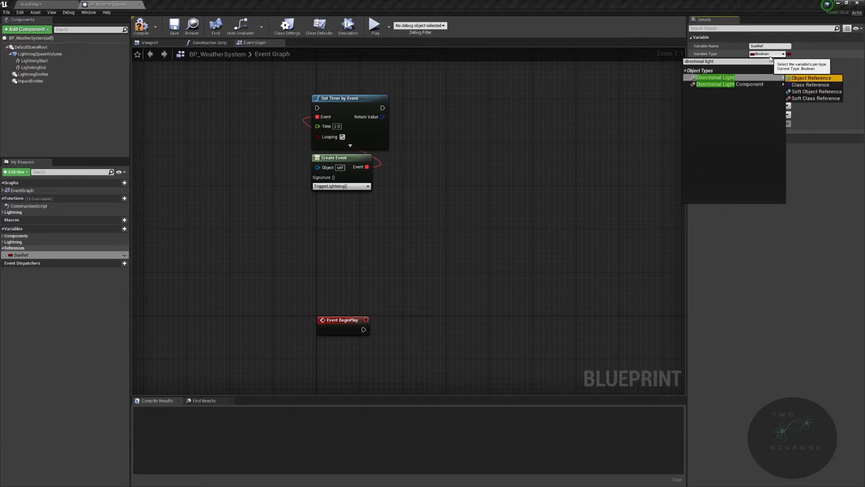
left_click(806, 78)
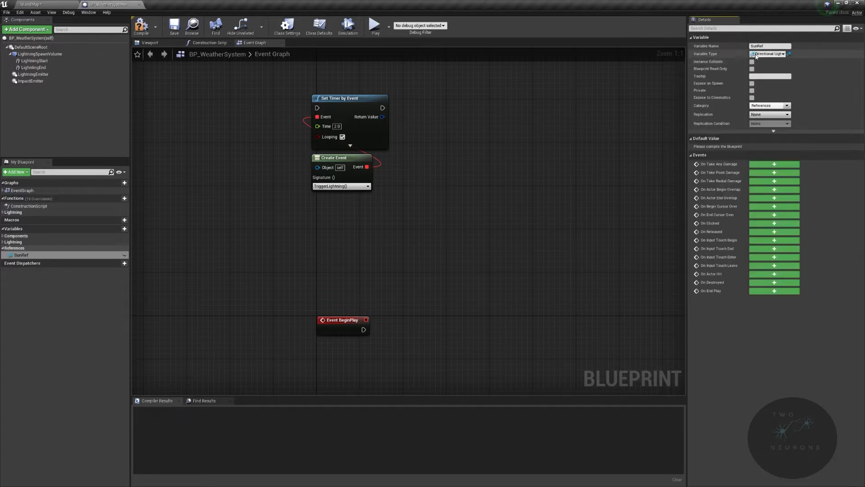
left_click(752, 62)
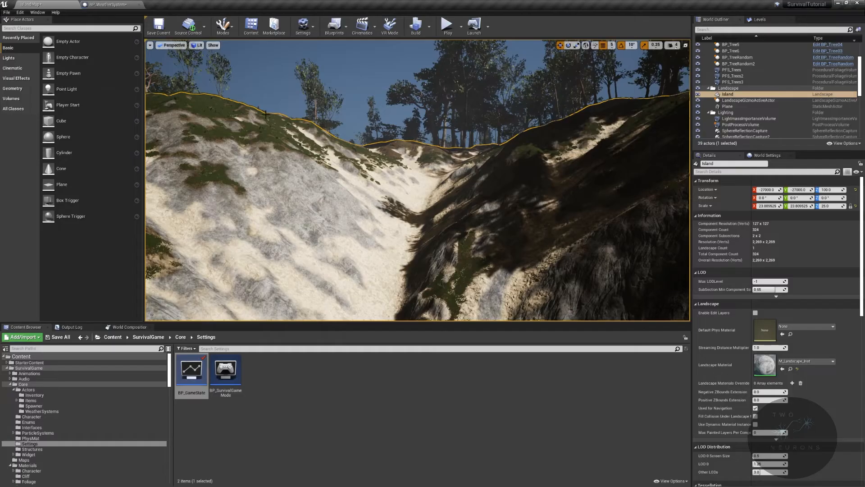
- Look at the sun in the island level and select the Light Source directional light in the Sky folder
mouse_move(298, 140)
right_mouse_down()
mouse_move(290, 106)
mouse_move(295, 131)
right_mouse_up()
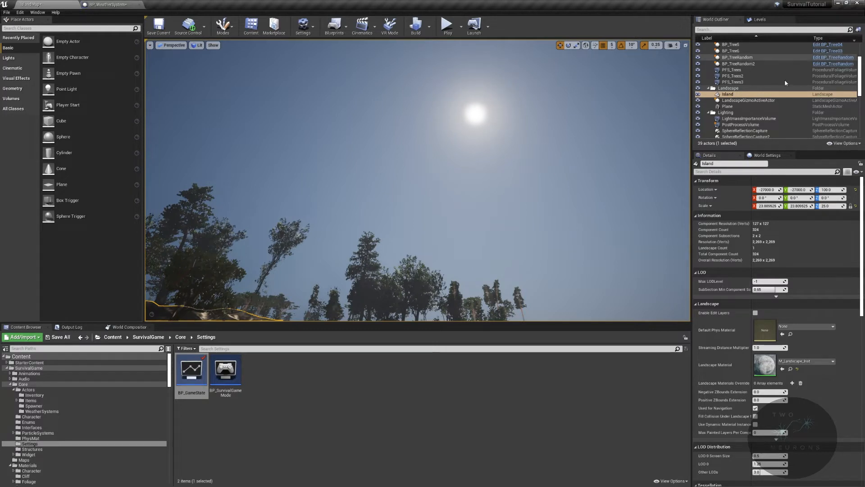
scroll(789, 120, "down", 5)
scroll(790, 119, "down", 3)
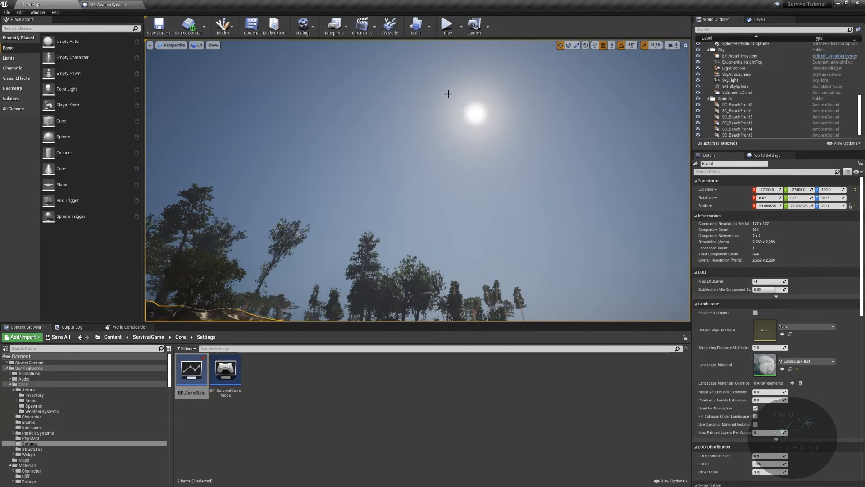
left_click(733, 68)
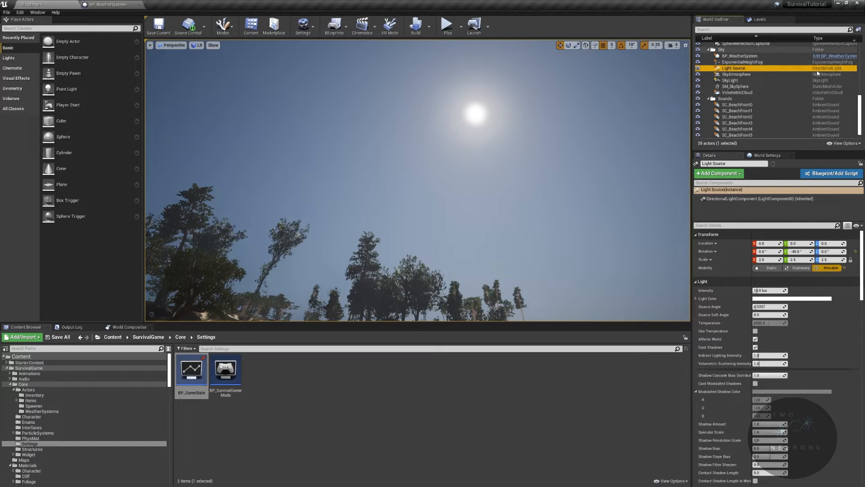
- Compile BP_WeatherSystem and select its actor in the level to inspect the exposed Sun Ref property
left_click(835, 56)
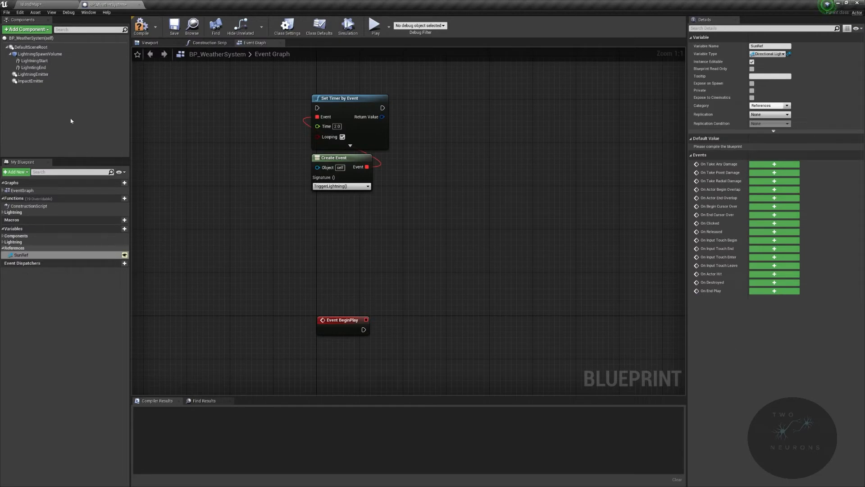
left_click(58, 4)
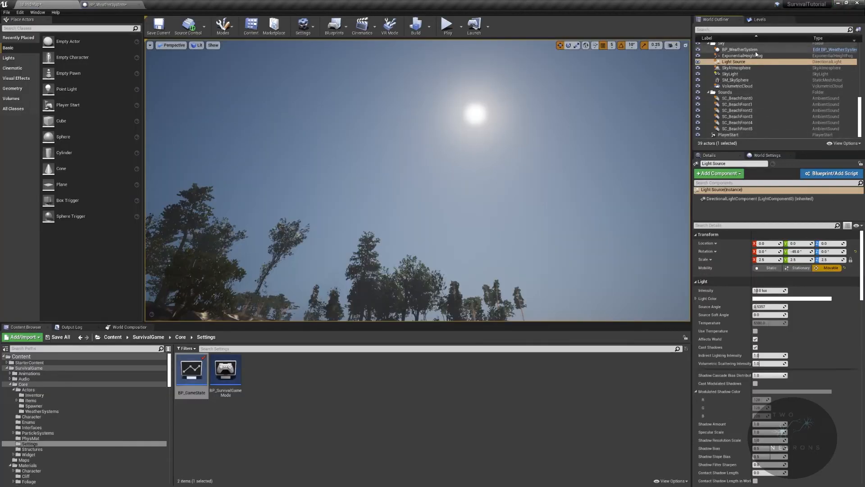
left_click(740, 50)
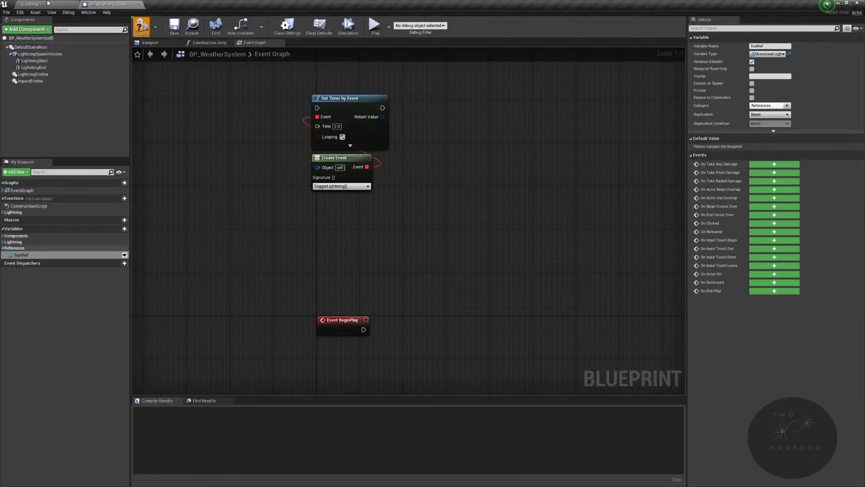
left_click(51, 2)
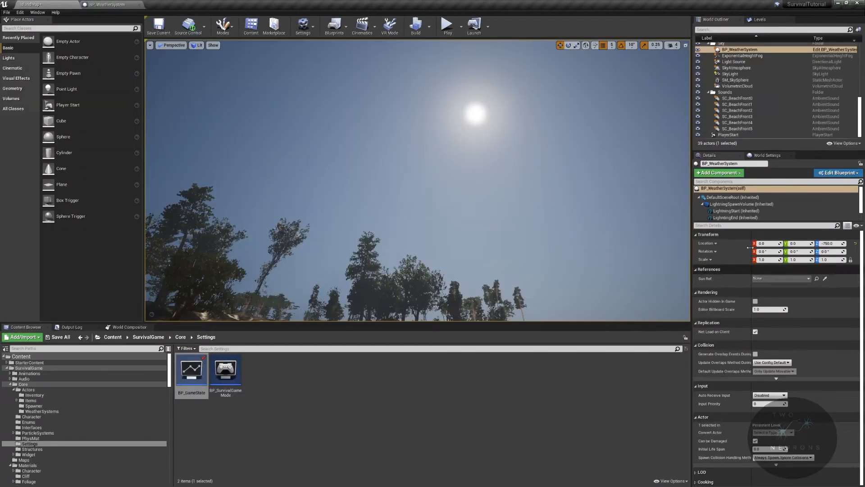
left_click(108, 4)
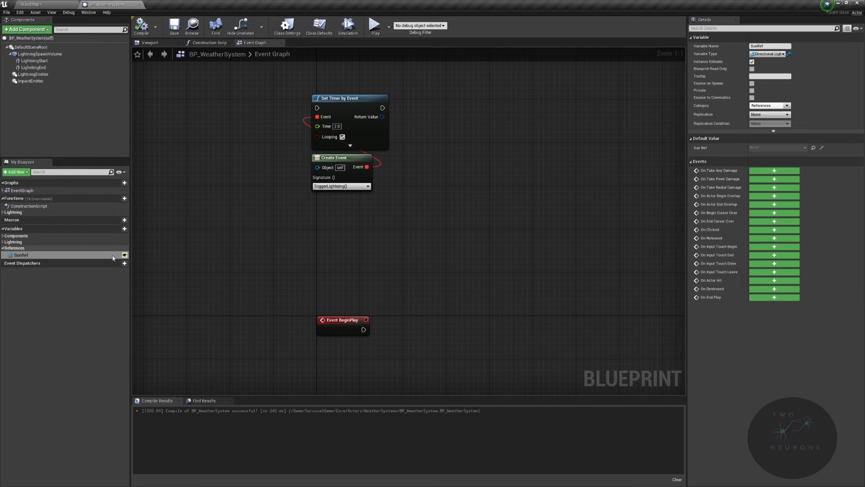
- Add a SunRef getter below Event BeginPlay with an Is Valid function node on it, placed just above the getter
right_click_drag(263, 243, 202, 154)
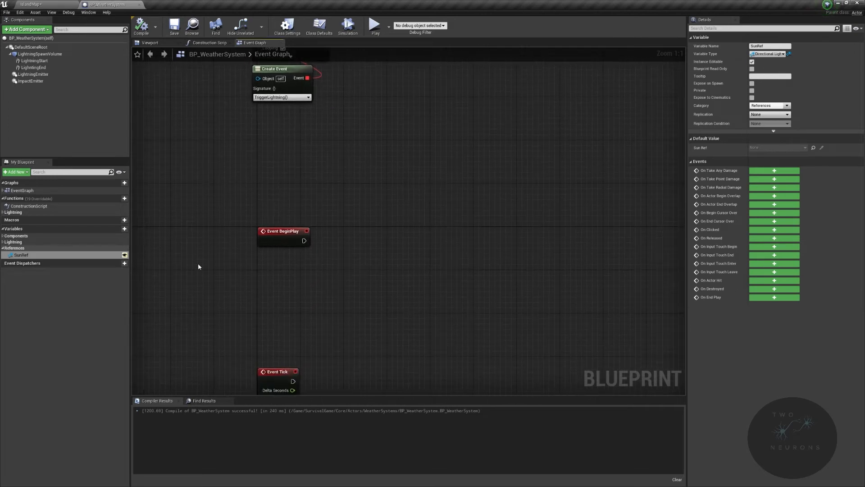
left_click_drag(61, 259, 348, 263)
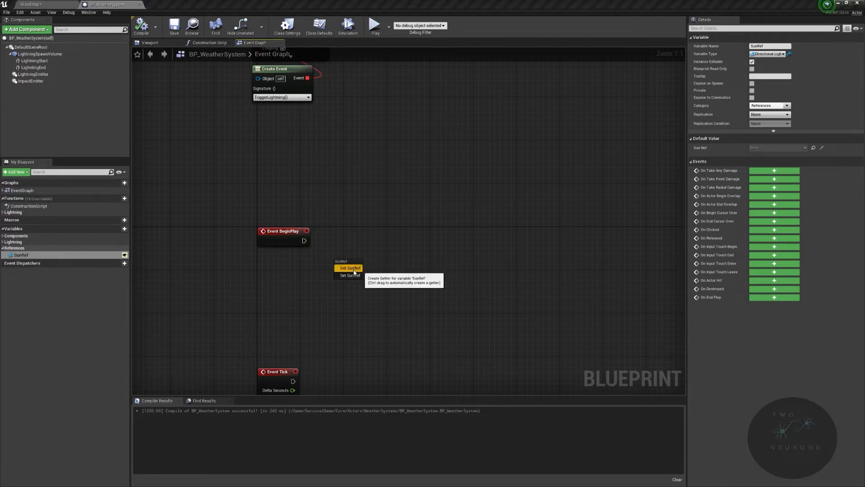
left_click(355, 271)
left_click_drag(324, 289, 398, 233)
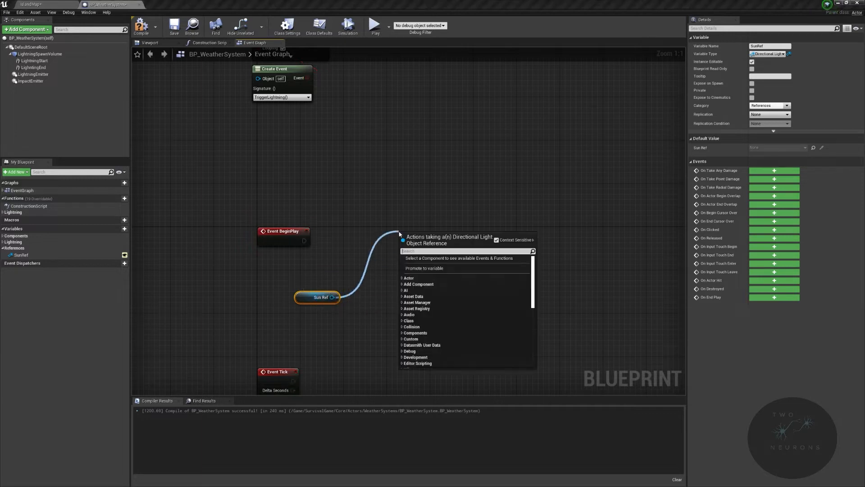
type("is valid")
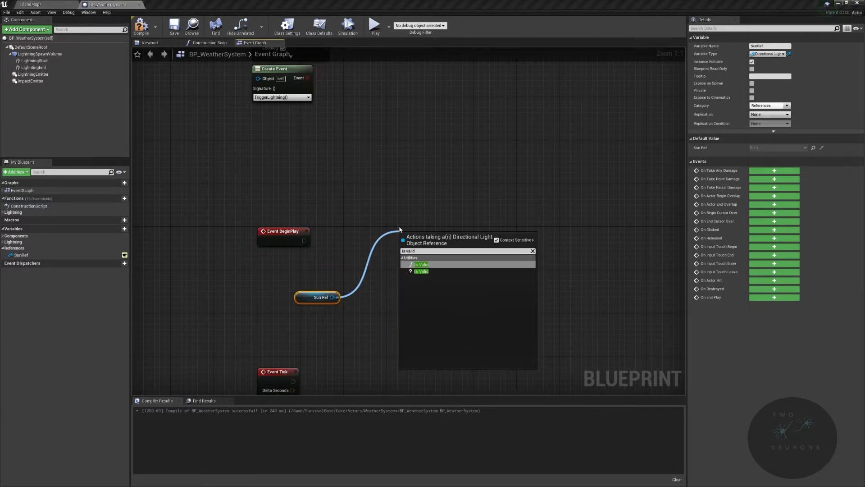
key("Return")
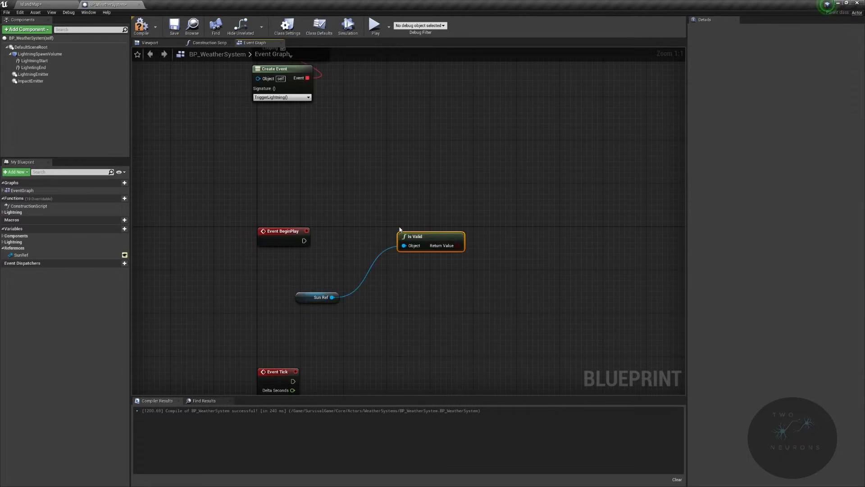
left_click_drag(408, 236, 305, 275)
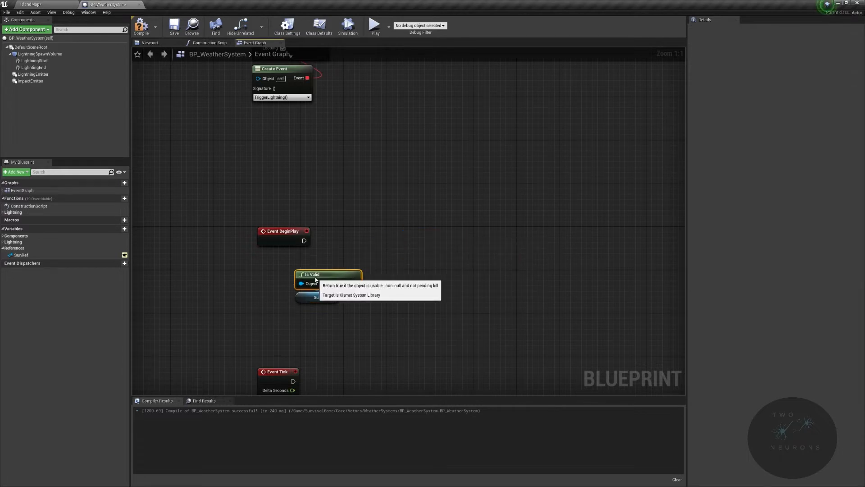
- Connect Event BeginPlay to a Branch conditioned on Is Valid's return value, and arrange the validity nodes beneath the Branch
left_click_drag(304, 241, 411, 231)
type("bra")
key("Return")
left_click_drag(350, 285, 344, 285)
left_click_drag(355, 278, 413, 254)
left_click_drag(267, 265, 331, 309)
left_click_drag(330, 270, 418, 274)
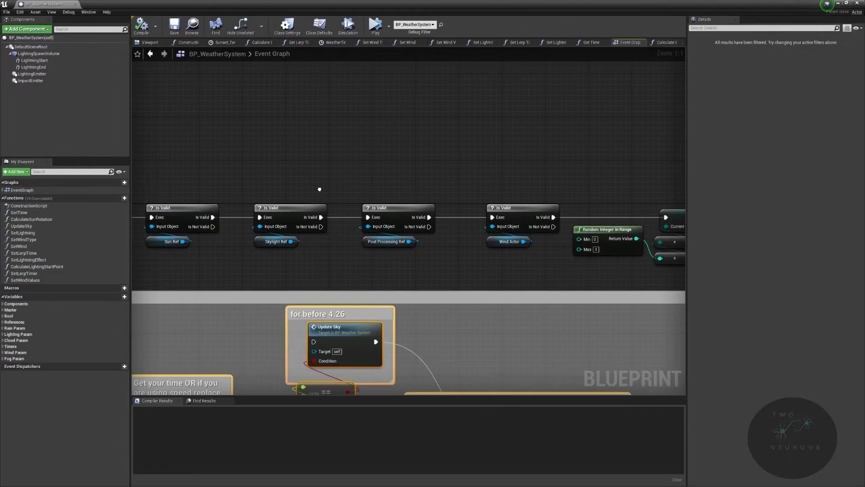
- Examine the chain of Is Valid reference checks after Event BeginPlay in the finished weather system graph
right_click_drag(320, 189, 494, 185)
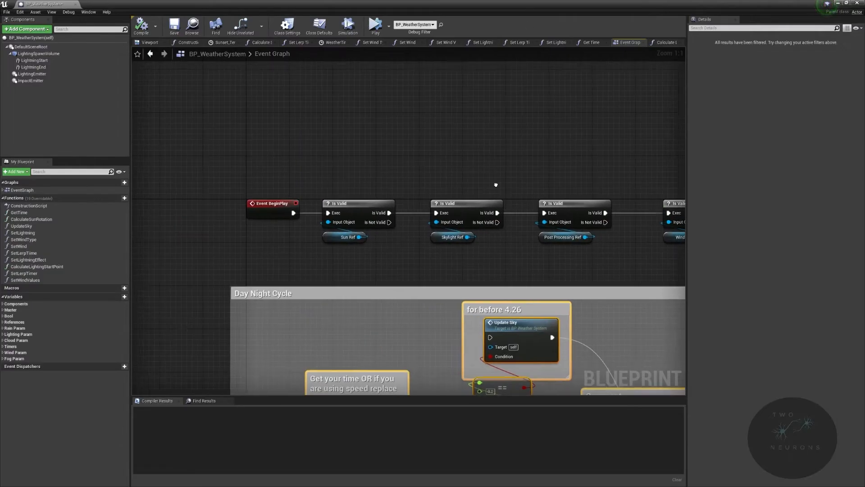
left_click_drag(295, 198, 545, 255)
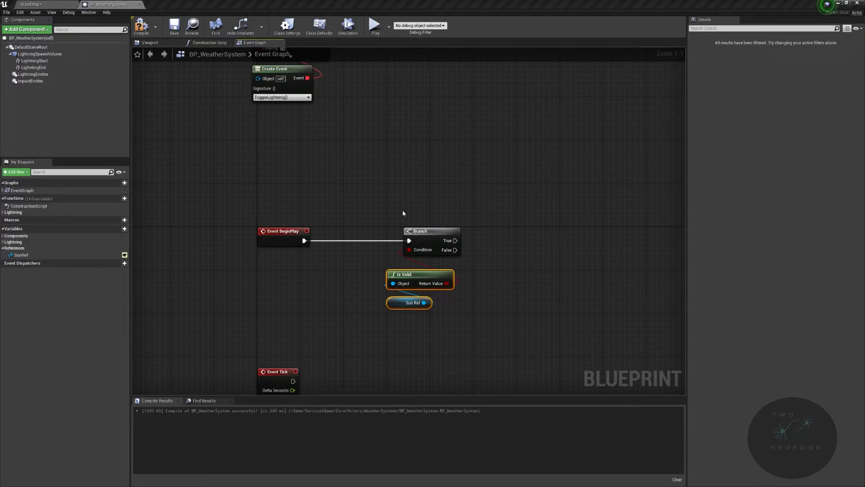
right_click_drag(404, 345, 451, 290)
left_click_drag(411, 252, 489, 248)
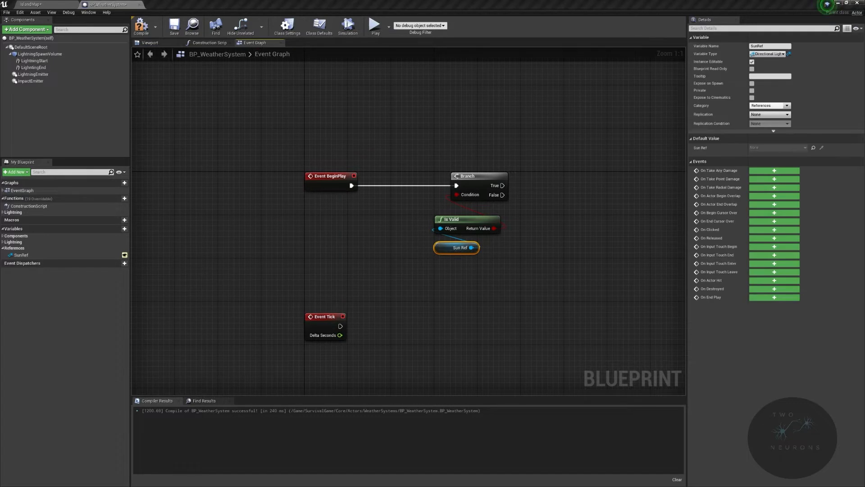
- Add a Get Game State node below Event Tick in the BP_WeatherSystem event graph
right_click_drag(310, 311, 371, 248)
right_click(386, 305)
right_click(485, 289)
right_click(401, 322)
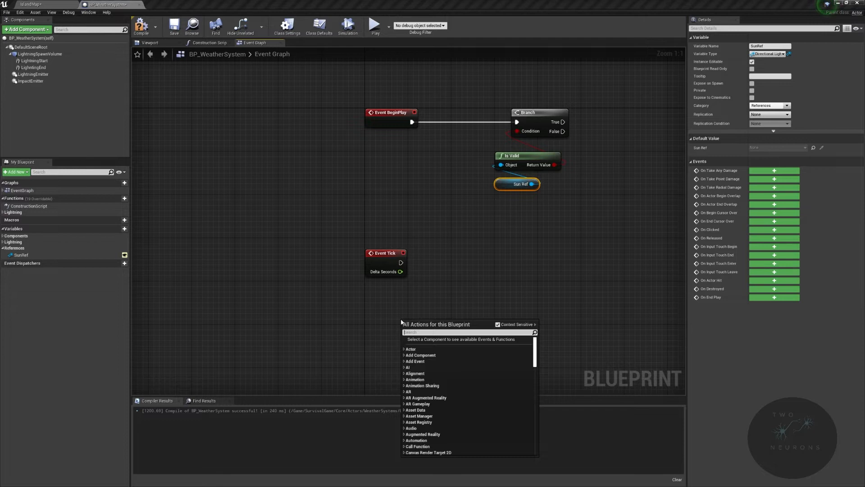
type("get game state")
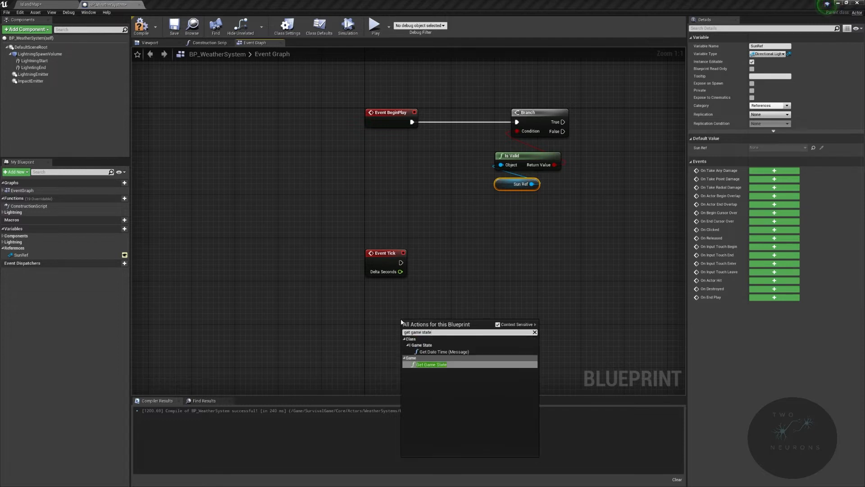
key("Return")
- Call the Get Date Time interface message on the game state from Event Tick and tuck Get Game State beneath it
left_click_drag(450, 332, 494, 264)
type("get date")
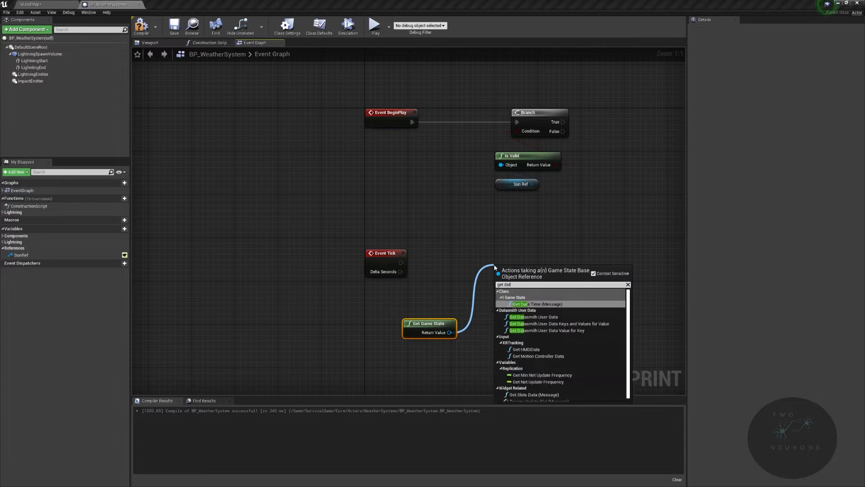
left_click(545, 307)
left_click_drag(500, 283, 401, 262)
left_click_drag(494, 272, 457, 249)
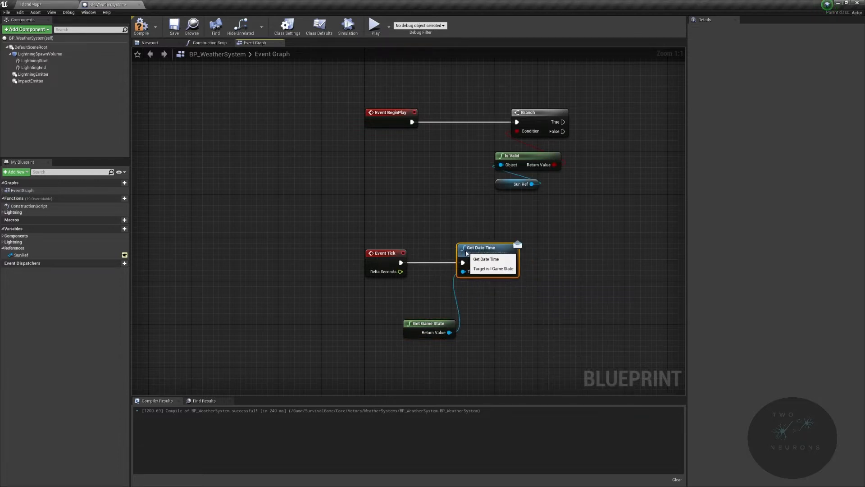
left_click_drag(428, 323, 482, 291)
right_click_drag(482, 290, 389, 303)
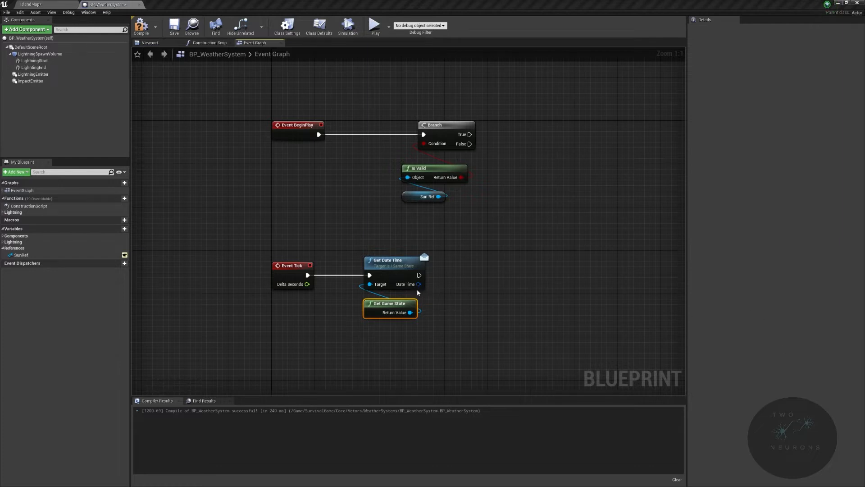
- Add a GetHour node fed by the Date Time output and route its wire through a straightened reroute point
left_click_drag(418, 284, 540, 362)
type("hour")
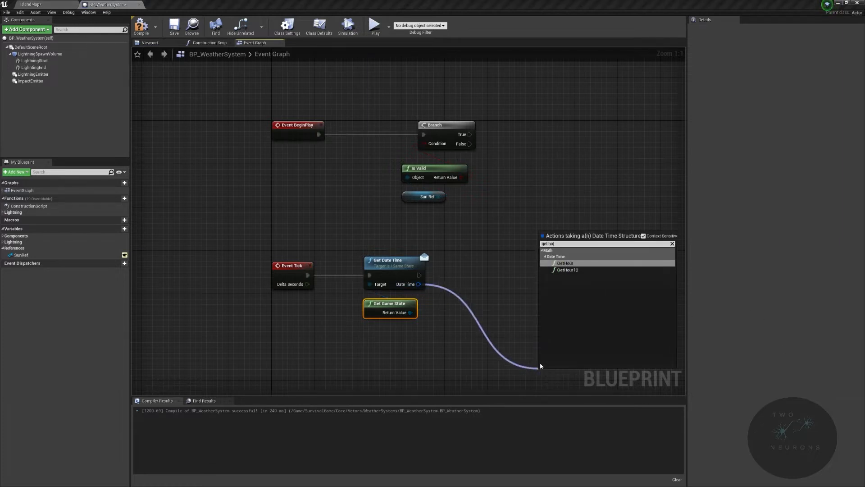
key("Return")
left_click_drag(547, 373, 520, 324)
right_click_drag(520, 325, 374, 218)
scroll(443, 213, "down", 1)
left_click_drag(341, 160, 393, 242)
left_click(375, 187)
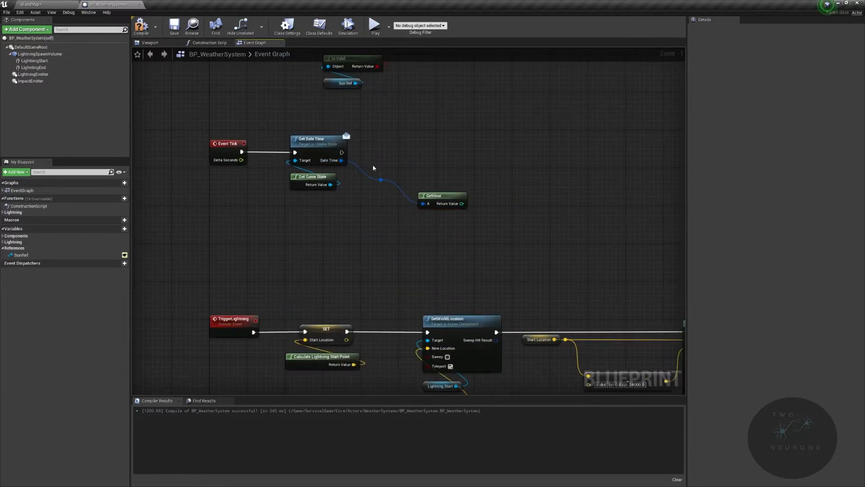
left_click_drag(368, 154, 479, 223)
key("q")
left_click_drag(439, 174, 444, 192)
left_click(406, 216)
- Branch the Date Time wire to a GetMinute node through a second reroute point and line up GetHour above it
left_click_drag(385, 199, 481, 235)
type("get minute")
key("Return")
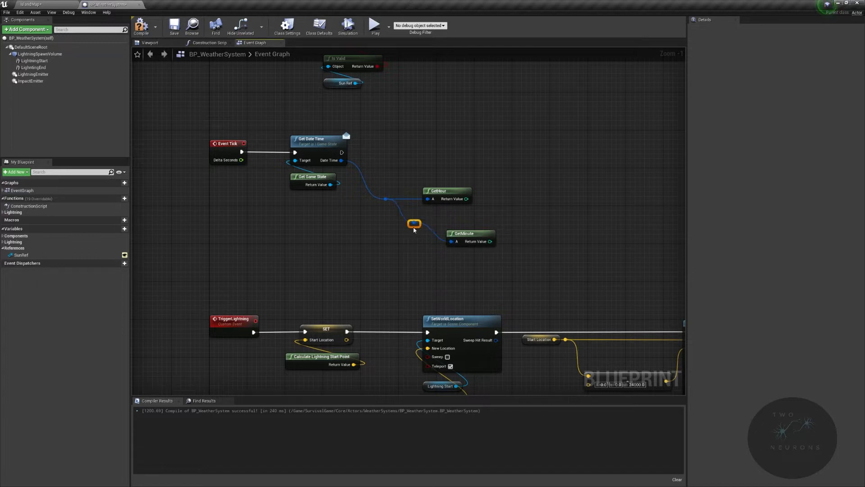
left_click_drag(395, 228, 500, 254)
key("q")
left_click(455, 191)
key("Right")
key("Right")
key("Right")
key("Right")
key("Right")
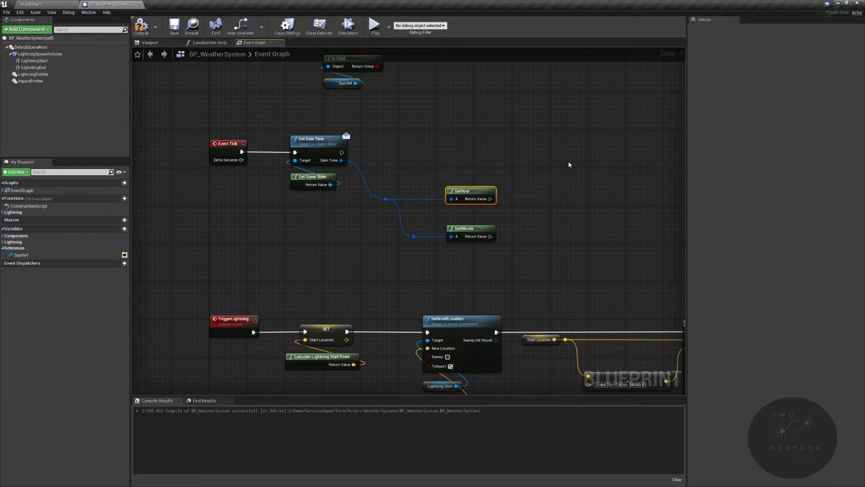
- Add a GetSecond node from the lower reroute point and route its wire through a third reroute point level with it
left_click_drag(414, 236, 435, 273)
type("get secon")
key("Return")
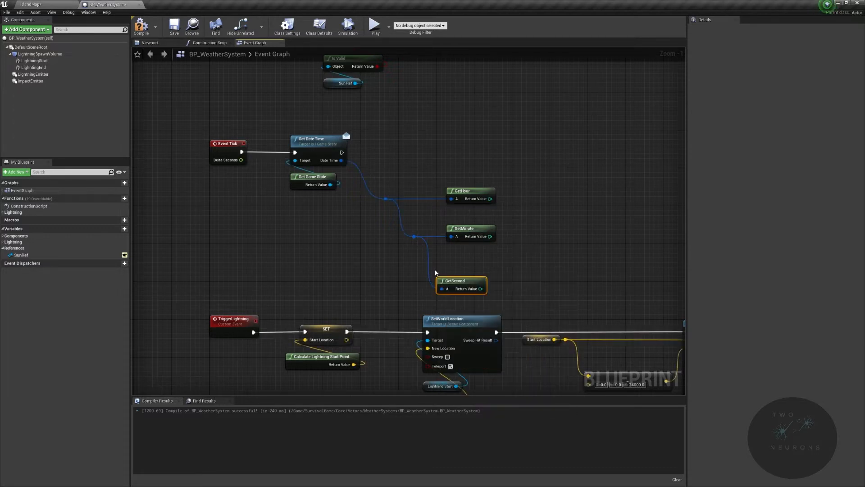
left_click_drag(464, 280, 474, 266)
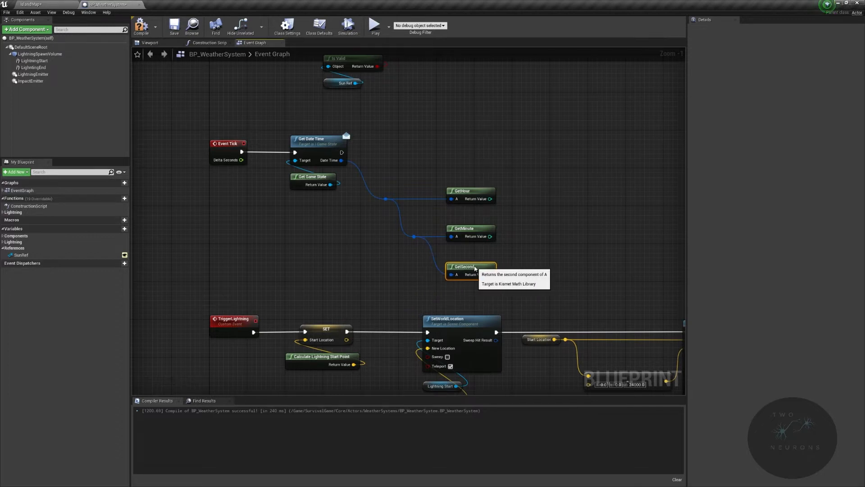
double_click(429, 245)
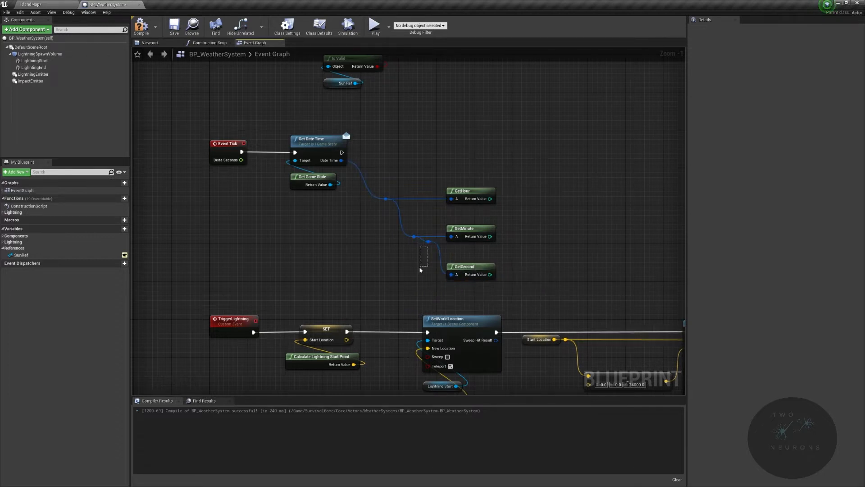
left_click_drag(435, 243, 435, 274)
left_click(532, 260)
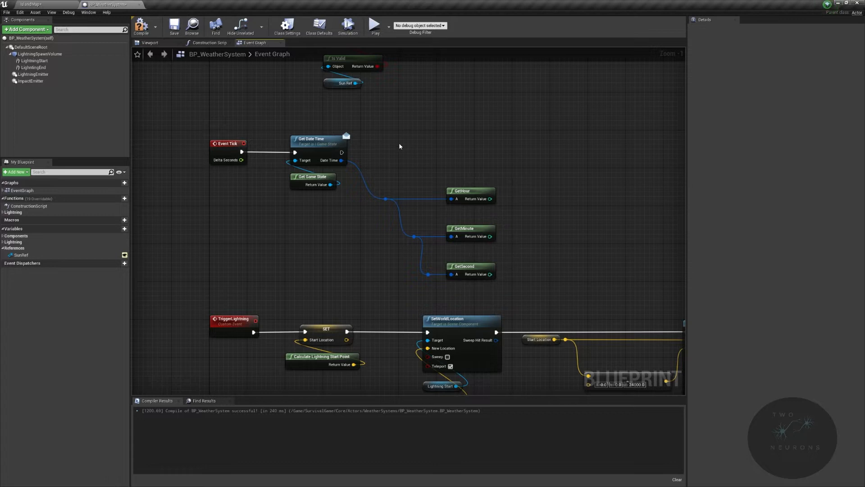
- Collapse the GetHour, GetMinute and GetSecond nodes with their reroute points into a function named GetTime
left_click_drag(454, 147, 561, 281)
left_click(564, 272)
left_click_drag(434, 247, 569, 290)
right_click(464, 193)
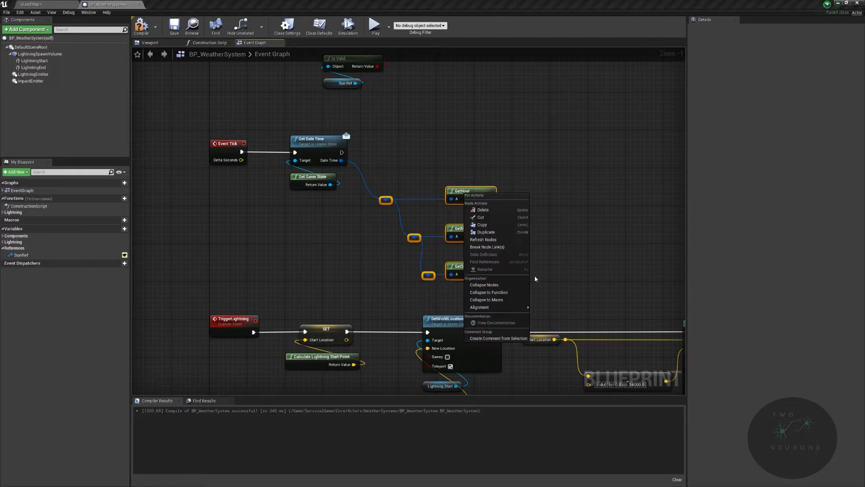
left_click(510, 292)
type("GetTi")
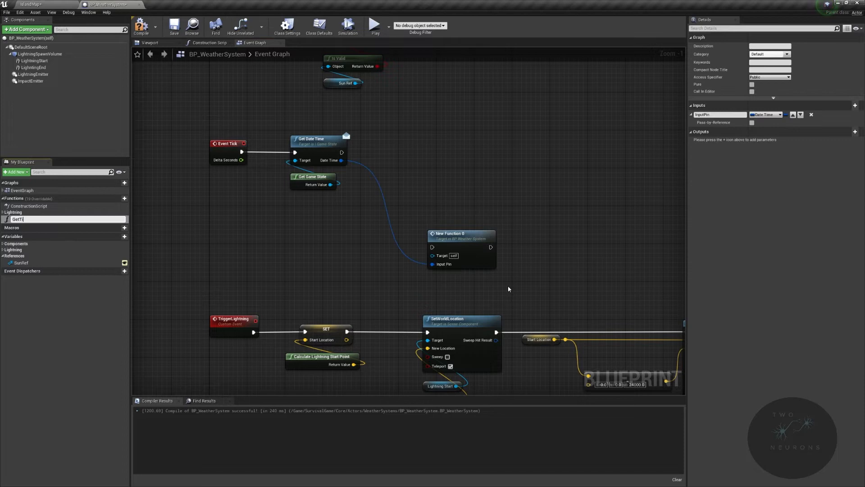
type("me")
key("Return")
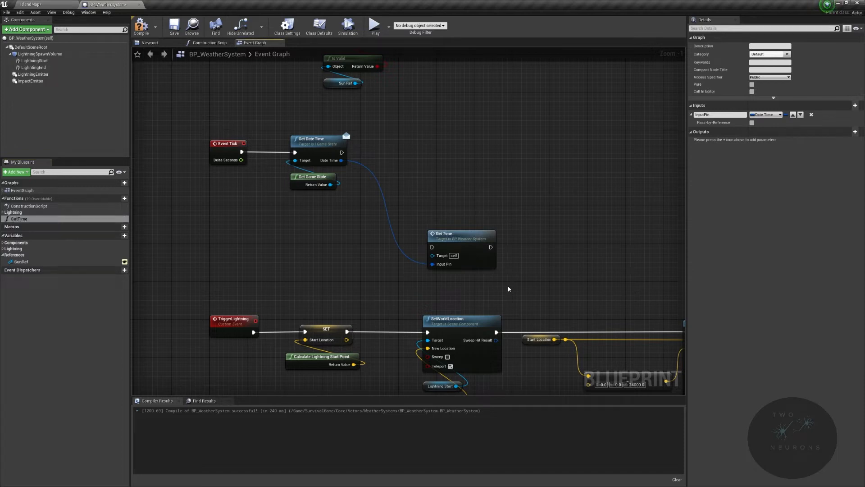
- Make the GetTime function pure and rename its Date Time input TimeStruct
left_click(751, 85)
left_click(722, 114)
left_click(722, 114)
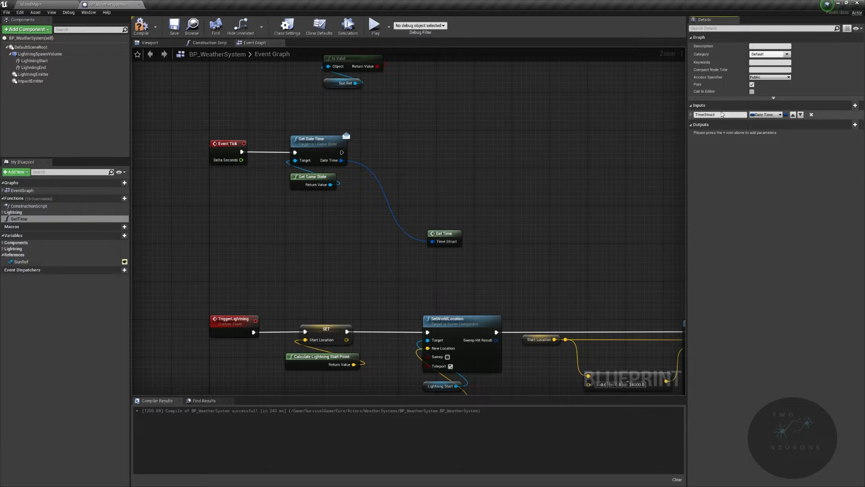
- Add an output named MinutesOnly of type Float to the GetTime function
left_click(854, 124)
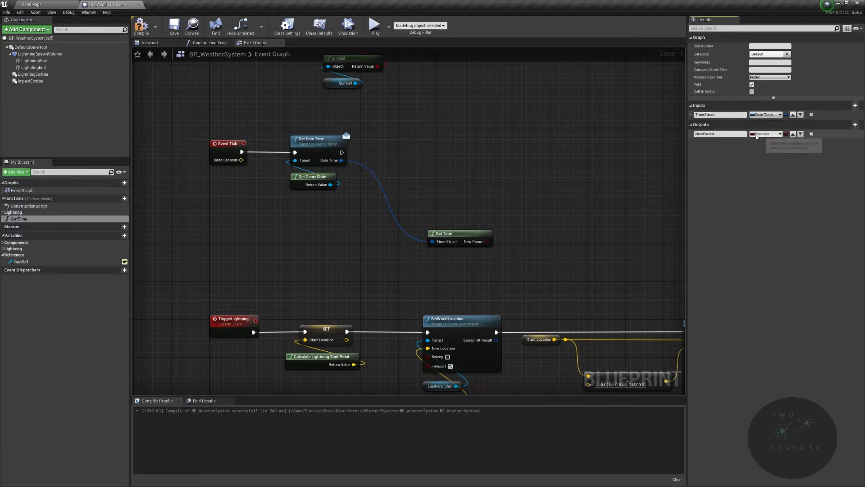
left_click(764, 134)
left_click(696, 178)
left_click(719, 134)
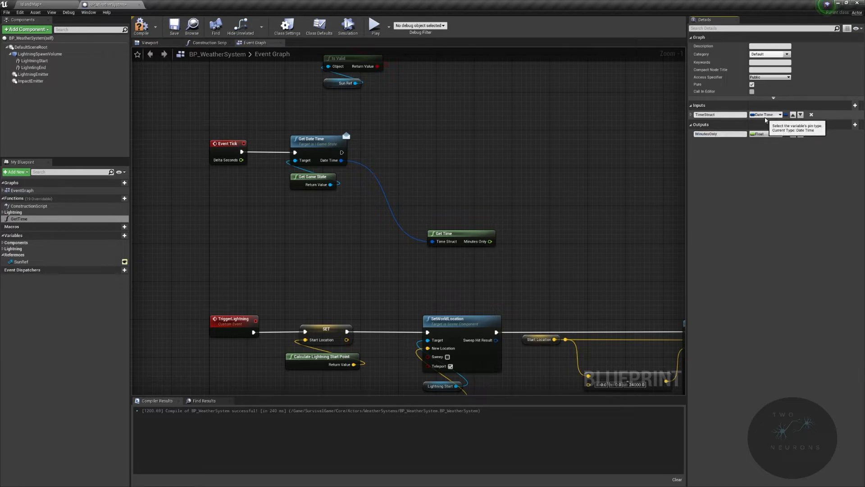
- Add two more Float outputs named TotalTime and HoursAndMinutes to the GetTime function
left_click(853, 126)
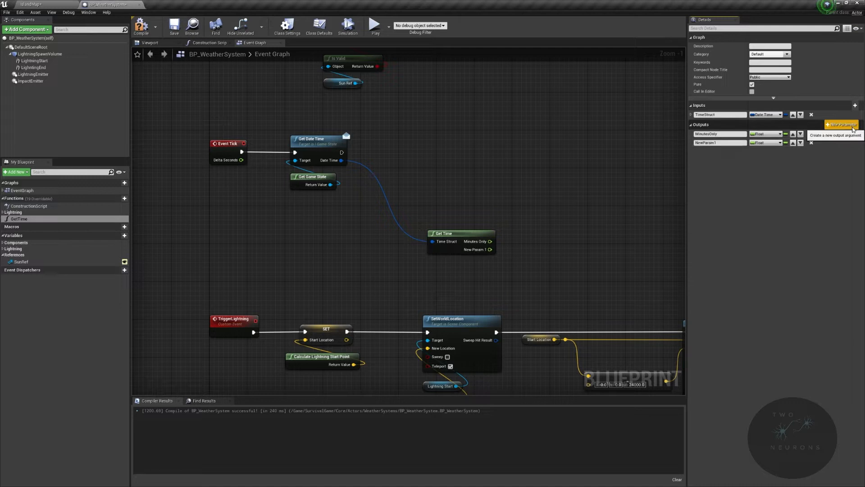
left_click(727, 142)
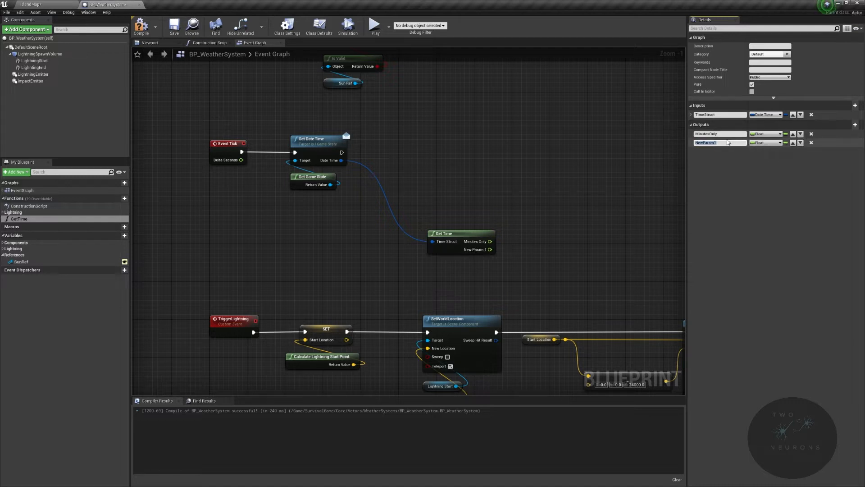
type("TotalTime")
key("Return")
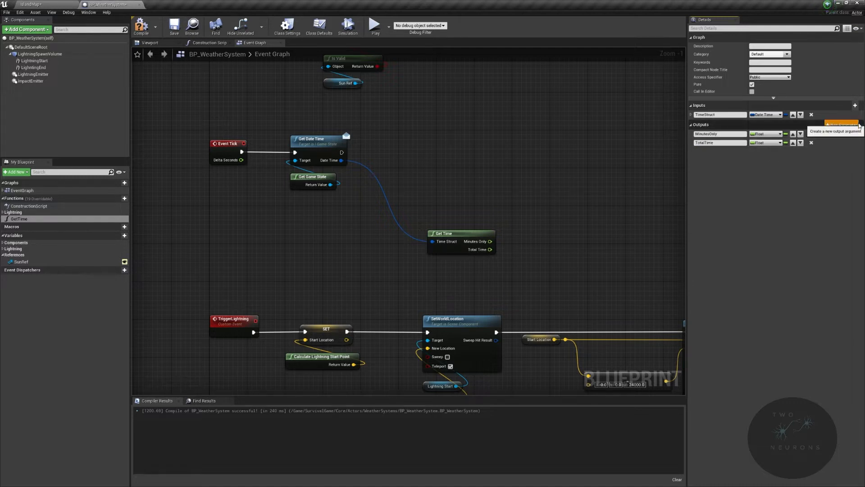
left_click(855, 125)
left_click(721, 151)
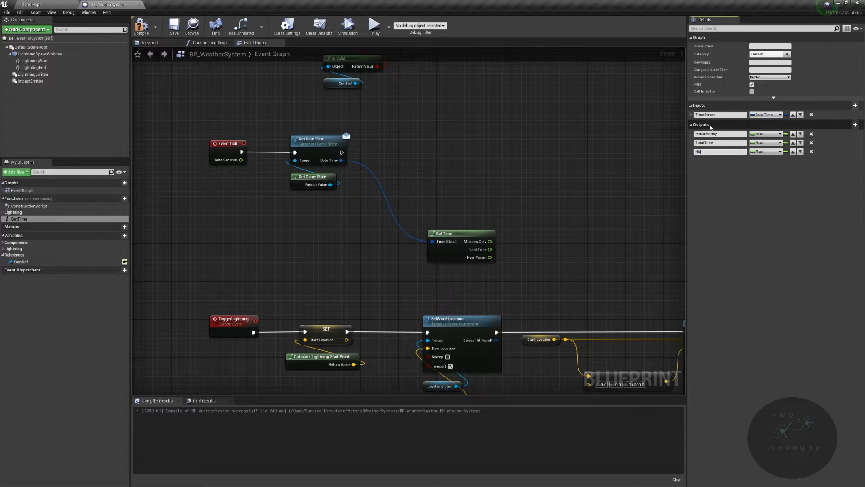
type("HoursAndMinutes")
key("Return")
- Move the Get Time node closer to Get Date Time, then open the function and spread its nodes below a lengthened execution wire
left_click_drag(464, 242, 409, 210)
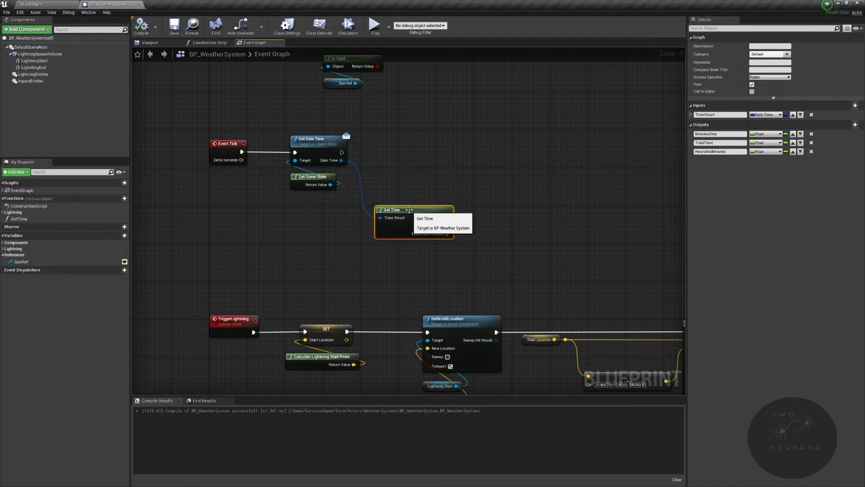
double_click(409, 210)
left_click_drag(326, 220, 588, 116)
left_click(453, 127)
left_click_drag(439, 127, 423, 237)
left_click_drag(616, 115, 665, 129)
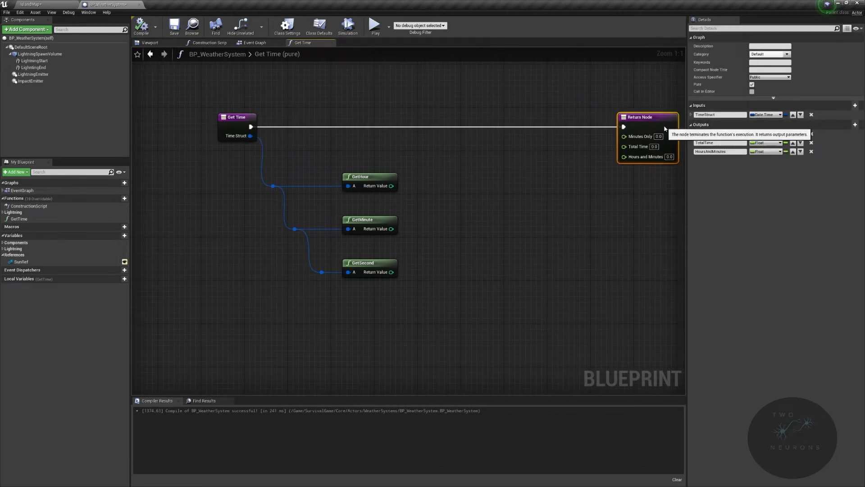
- Enable Real Time Capture on the level's SkyLight and return to the BP_WeatherSystem blueprint
left_click(29, 3)
left_click(755, 290)
right_click_drag(599, 226, 469, 171)
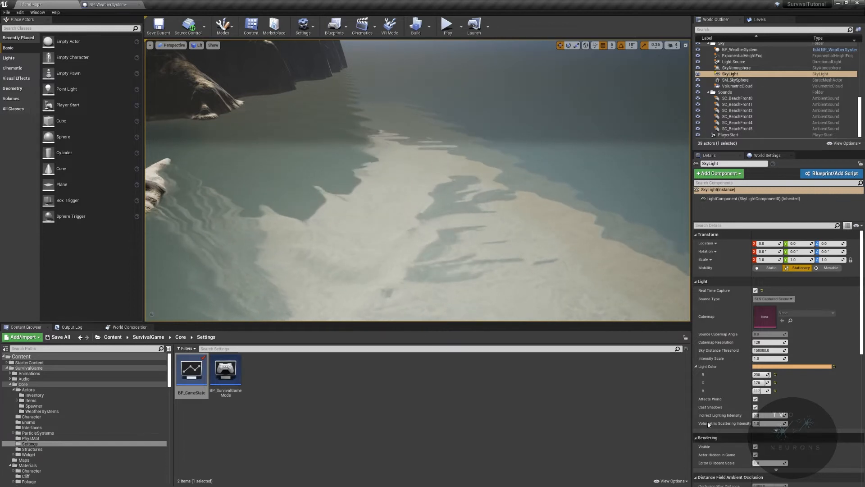
left_click(110, 4)
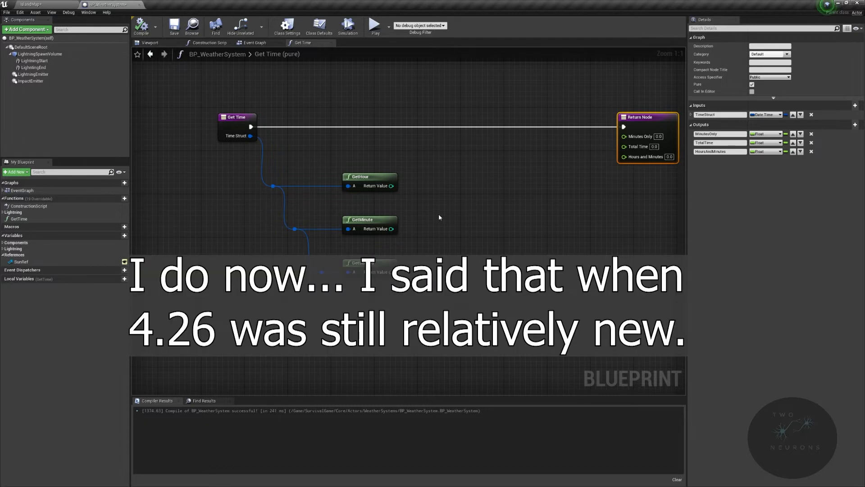
- Add a three-input float addition feeding Total Time, connect GetHour to its first input, and straighten the wires
left_click_drag(624, 147, 546, 179)
type("+")
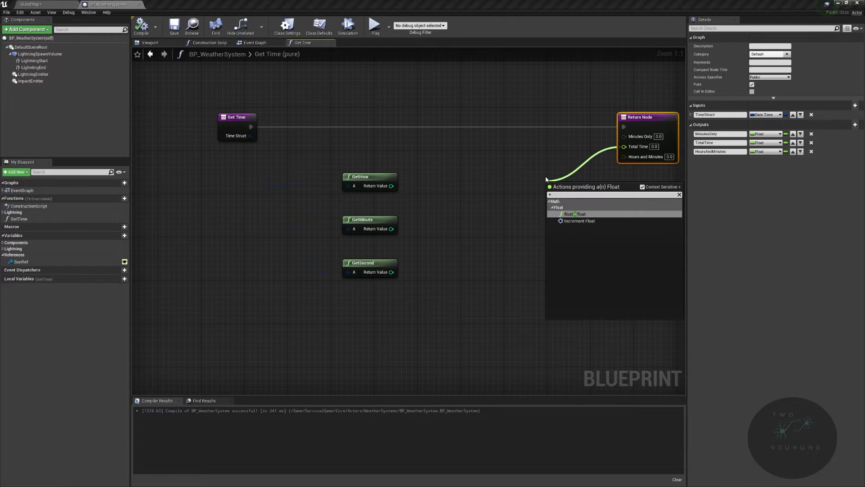
left_click(592, 215)
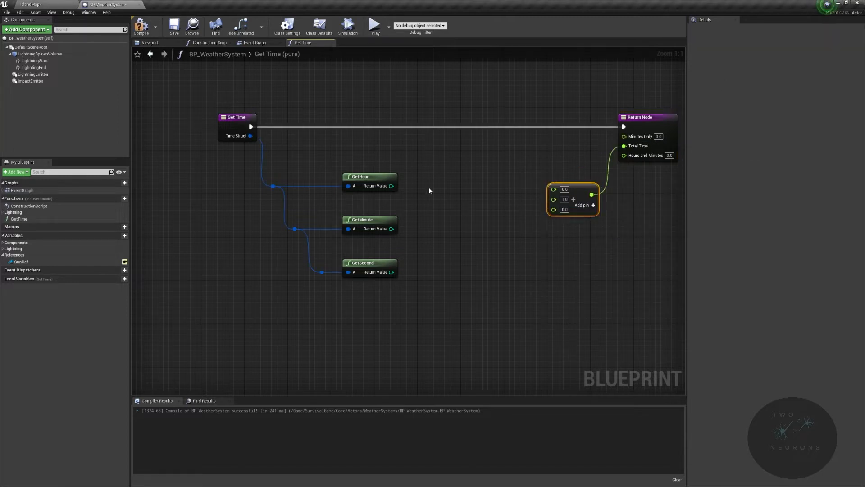
left_click_drag(391, 185, 547, 189)
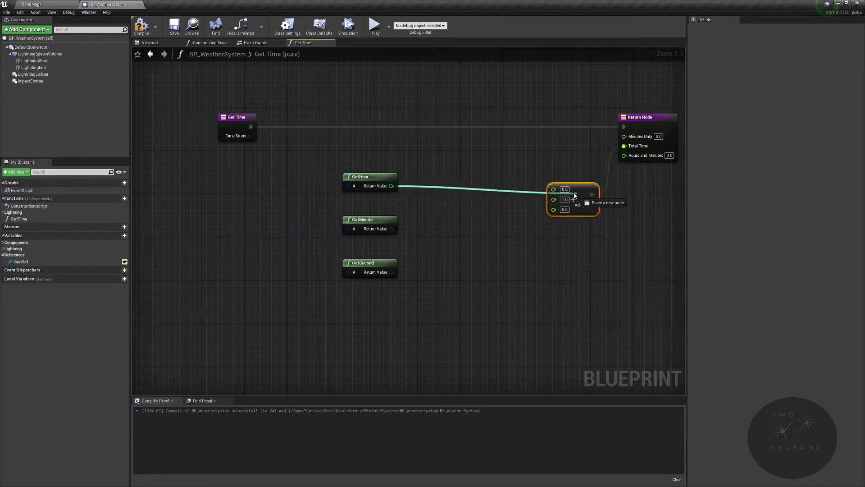
left_click_drag(602, 194, 222, 170)
key("q")
left_click(432, 235)
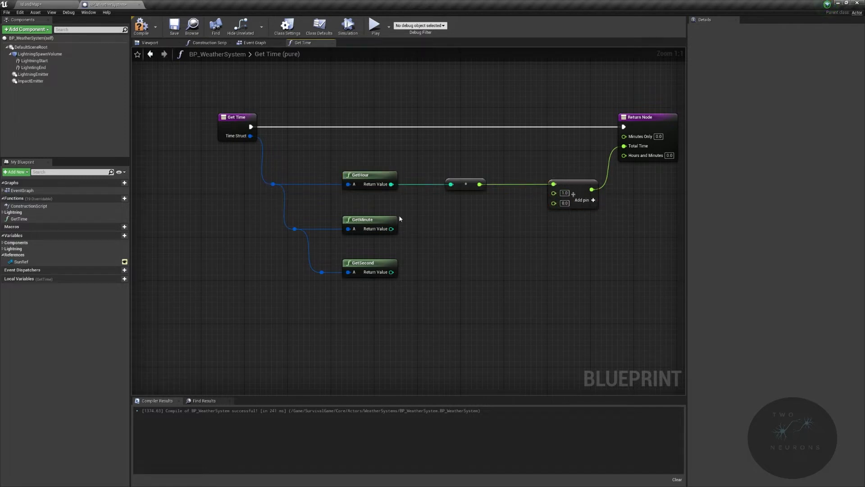
- Divide the GetMinute value by 60 with a float division feeding the addition's second input, and straighten the row
left_click_drag(554, 193, 469, 220)
type("/")
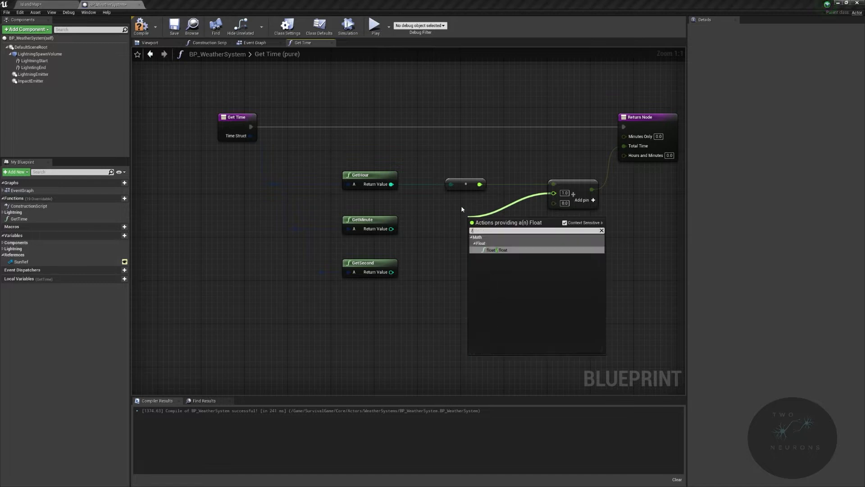
left_click(488, 251)
type("60")
key("Return")
left_click_drag(391, 229, 473, 222)
left_click_drag(239, 236, 544, 279)
key("q")
left_click(517, 260)
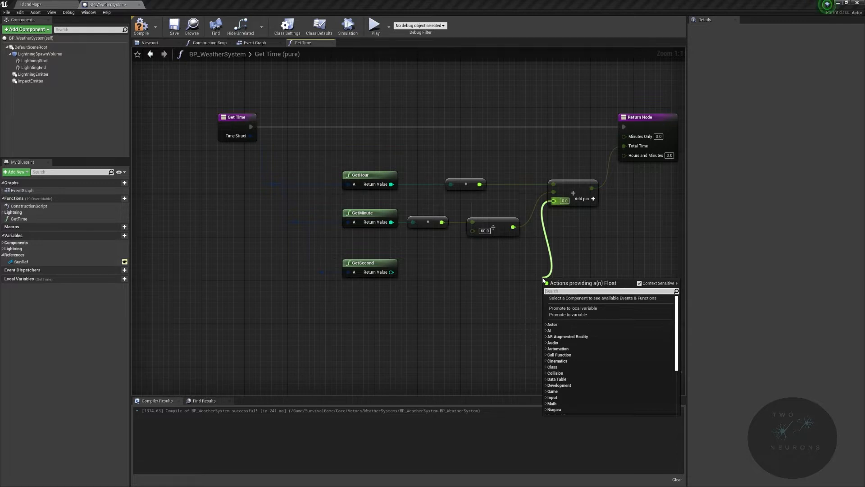
- Divide the GetSecond value by 3600 with a float division feeding the addition's third input, aligned below the minutes row
type("/")
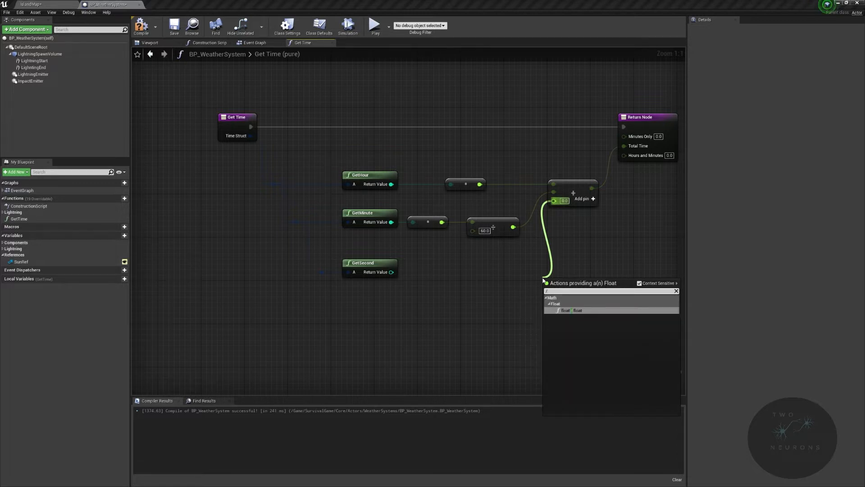
left_click(568, 311)
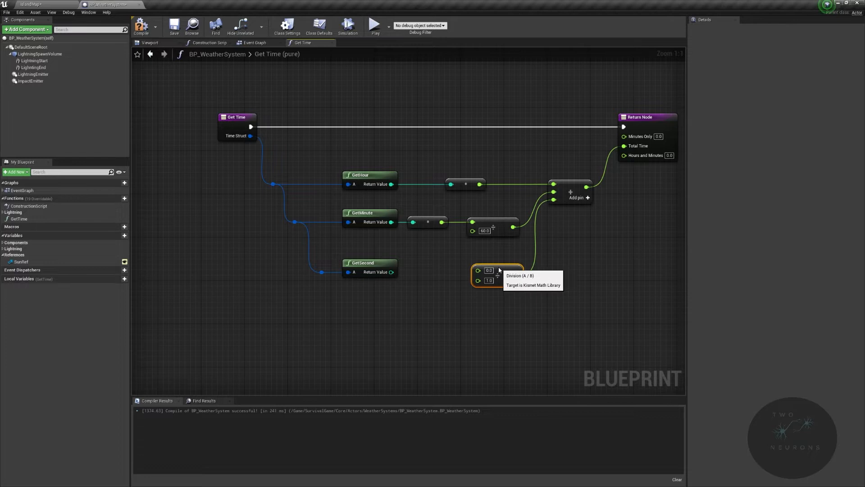
left_click_drag(506, 271, 501, 255)
left_click_drag(385, 277, 479, 254)
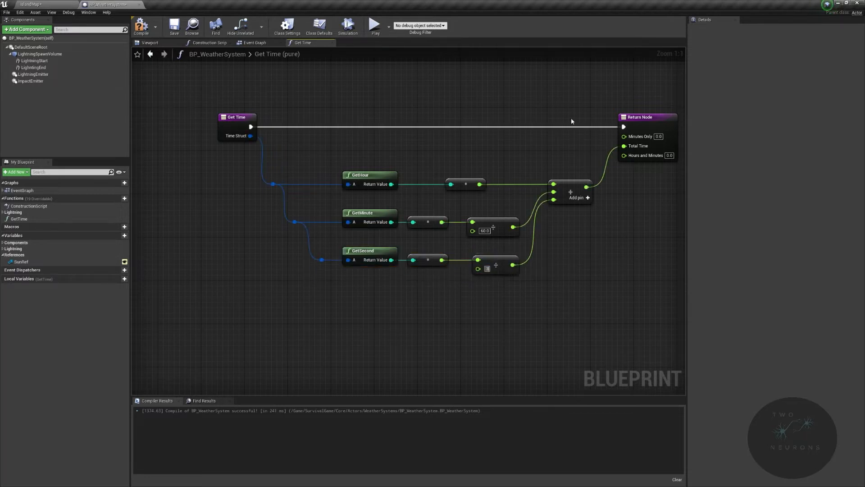
type("600")
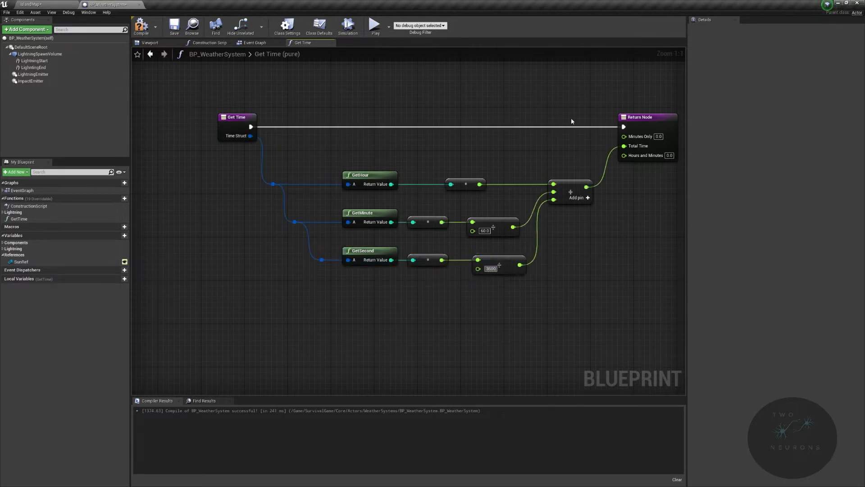
key("Return")
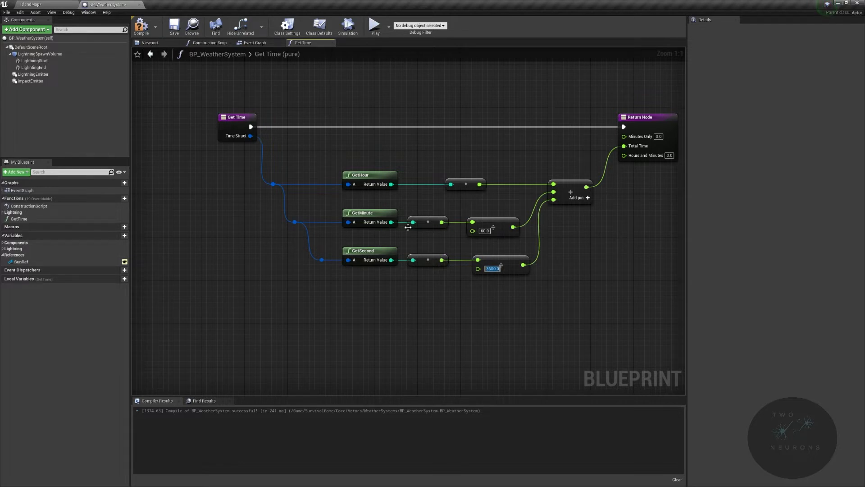
- Connect GetMinute's converted float to Minutes Only and route the wire through a reroute point level with that pin
left_click_drag(442, 221, 624, 136)
double_click(506, 203)
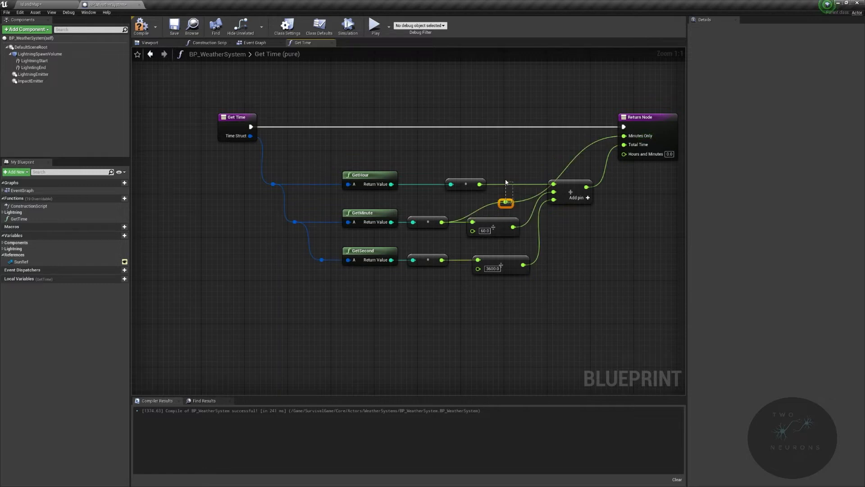
left_click_drag(508, 204, 701, 274)
- Place the hour conversion node next to GetHour and shift the reroute point, division, addition and return nodes to the right
left_click(378, 184)
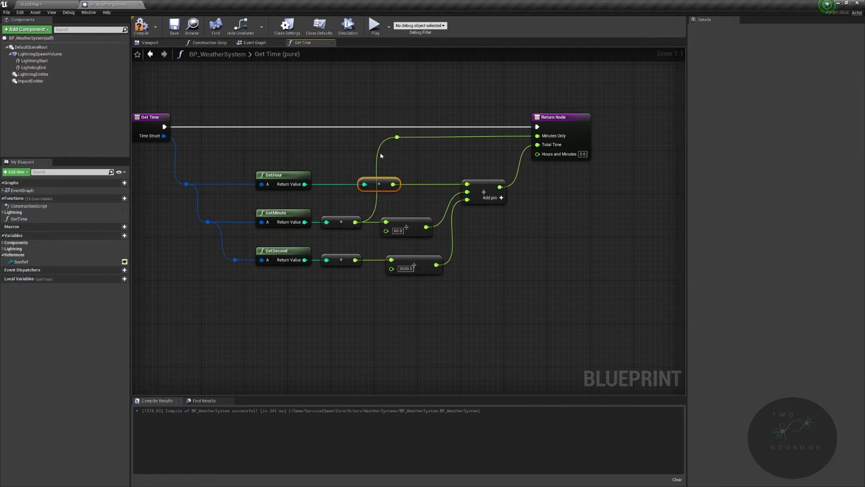
left_click_drag(379, 183, 346, 184)
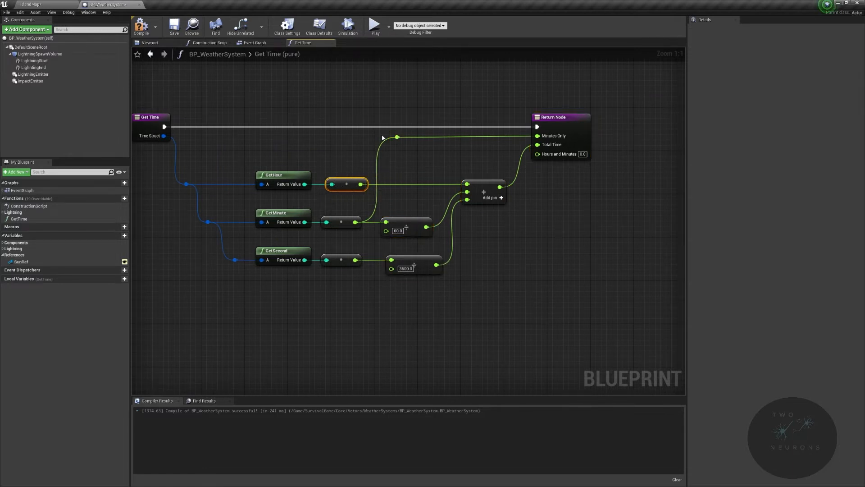
left_click_drag(383, 137, 599, 280)
left_click_drag(484, 194, 533, 194)
left_click(544, 317)
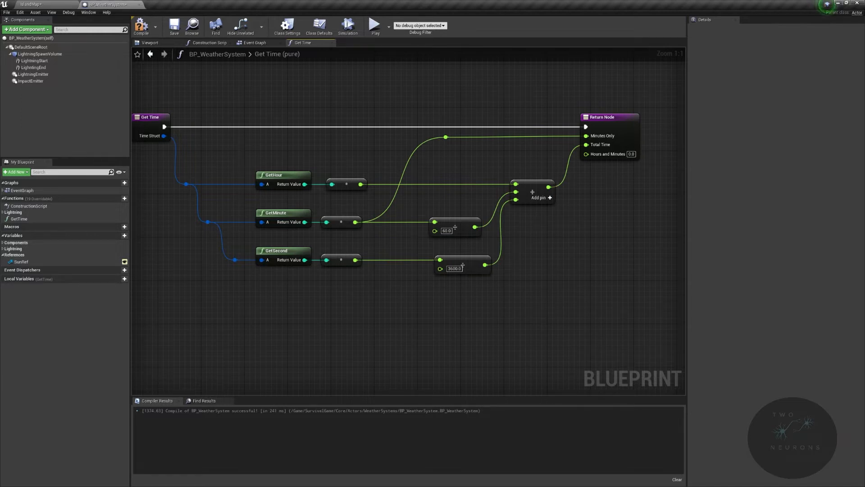
- Shift the addition node and Return Node further right, away from the division nodes
left_click(532, 191)
left_click_drag(545, 91, 649, 247)
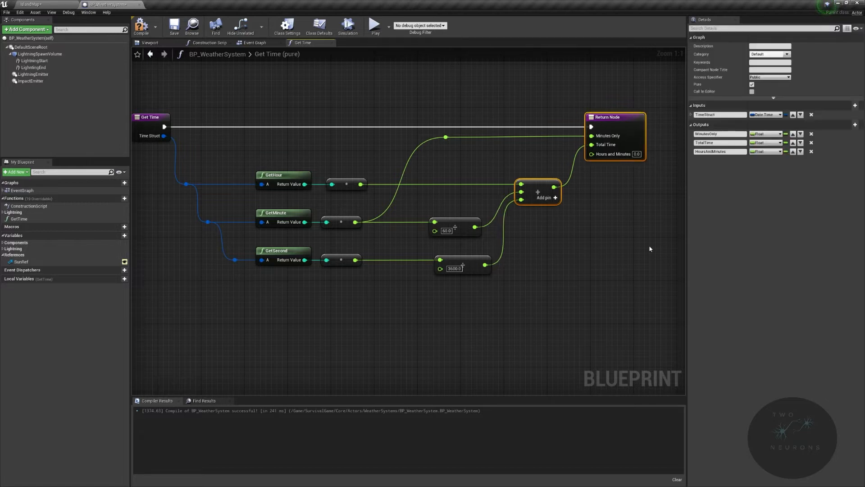
key("Right")
key("Right")
key("Right")
key("Right")
key("Right")
key("Right")
key("Right")
key("Right")
key("Right")
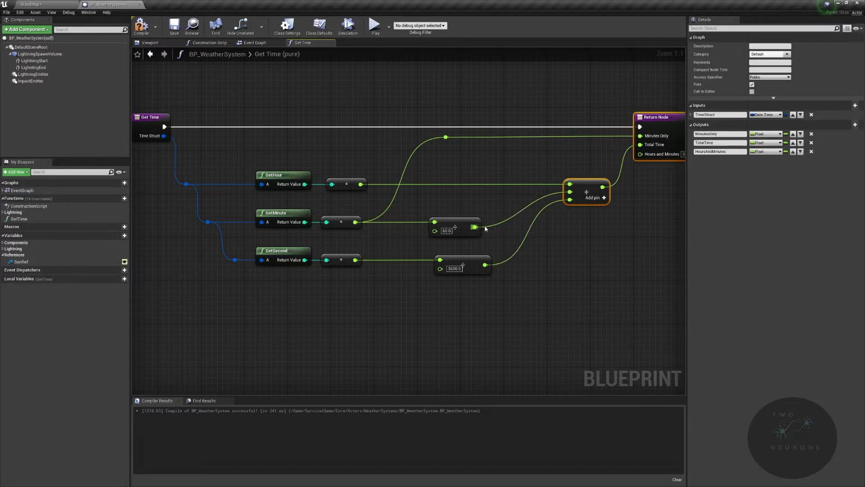
- Add a second float addition below the first, summing the converted hours and the minutes divided by 60
left_click_drag(475, 226, 575, 245)
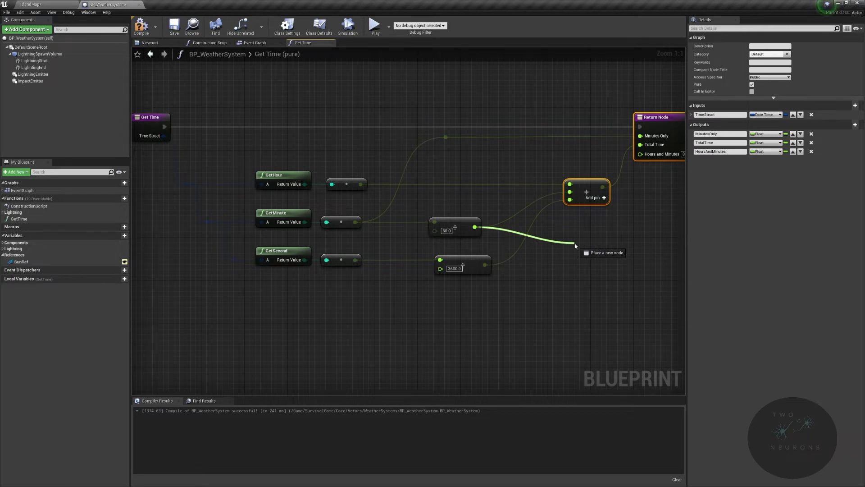
left_click_drag(575, 245, 575, 245)
type("+")
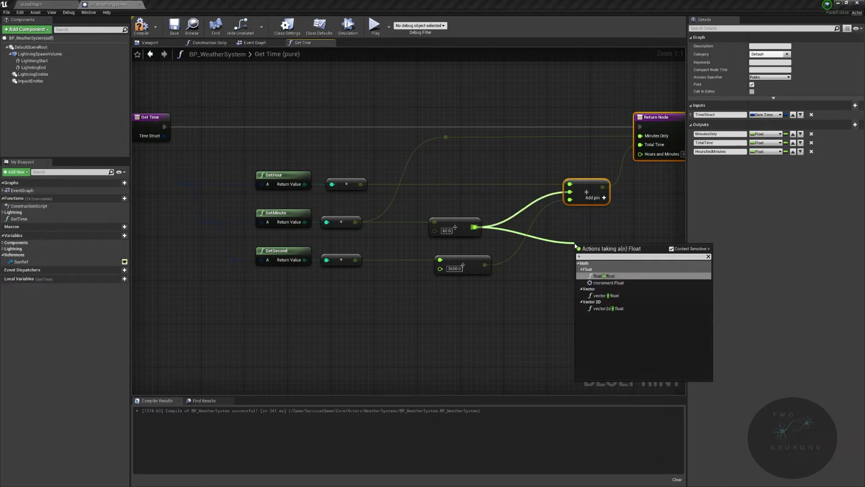
left_click(616, 281)
mouse_move(580, 247)
left_mouse_down("ctrl")
mouse_move(581, 257)
mouse_move(597, 245)
left_mouse_up("ctrl")
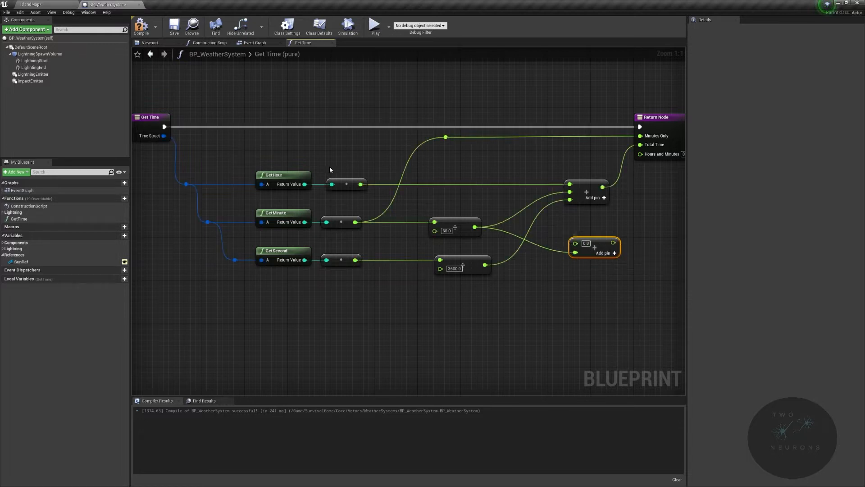
left_click_drag(360, 184, 596, 228)
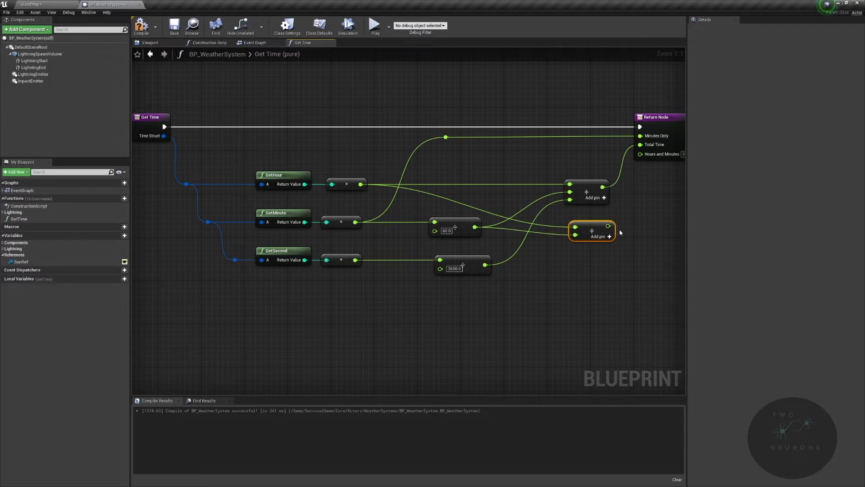
mouse_move(601, 228)
left_mouse_down()
mouse_move(596, 234)
mouse_move(608, 238)
mouse_move(640, 154)
mouse_move(595, 228)
left_mouse_up()
- Compile the blueprint and, back in the Event Graph, shift the Get Time node slightly left
left_click(142, 26)
left_click(255, 42)
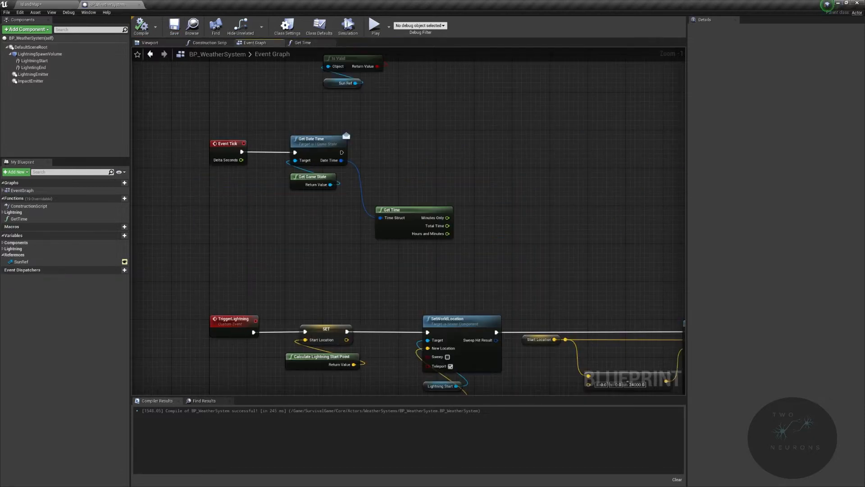
left_click_drag(393, 210, 383, 210)
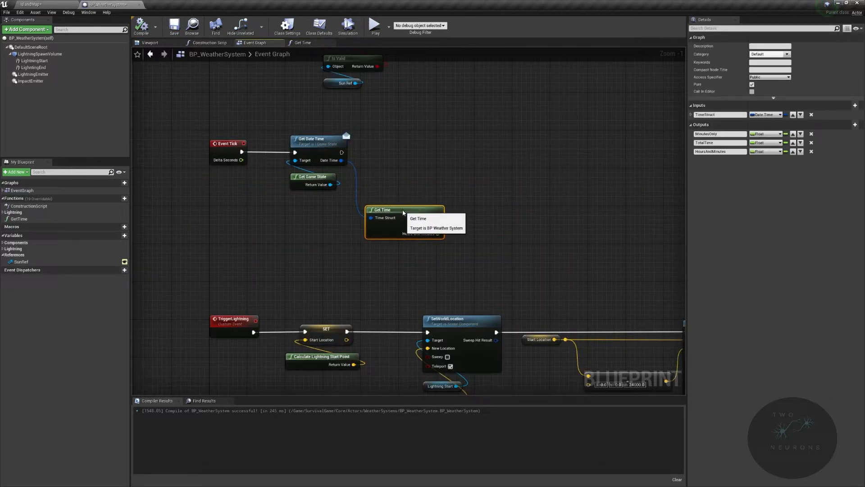
left_click_drag(438, 218, 505, 187)
left_click(505, 187)
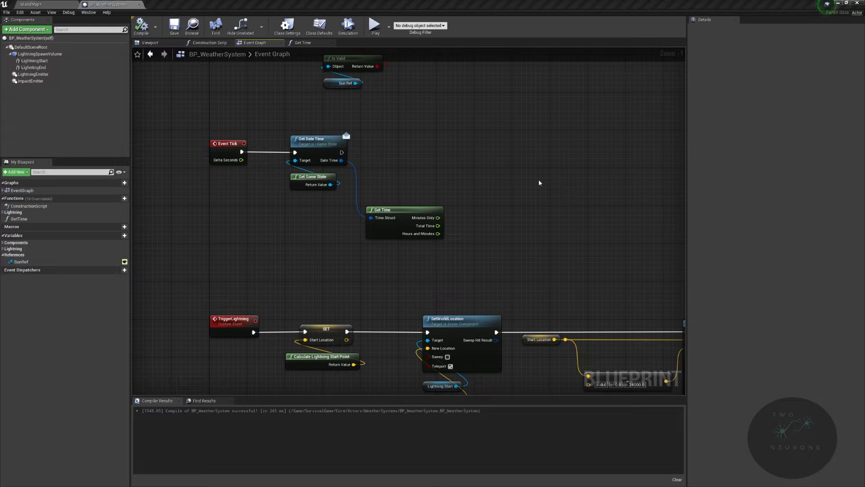
right_click_drag(484, 199, 396, 117)
left_click(58, 4)
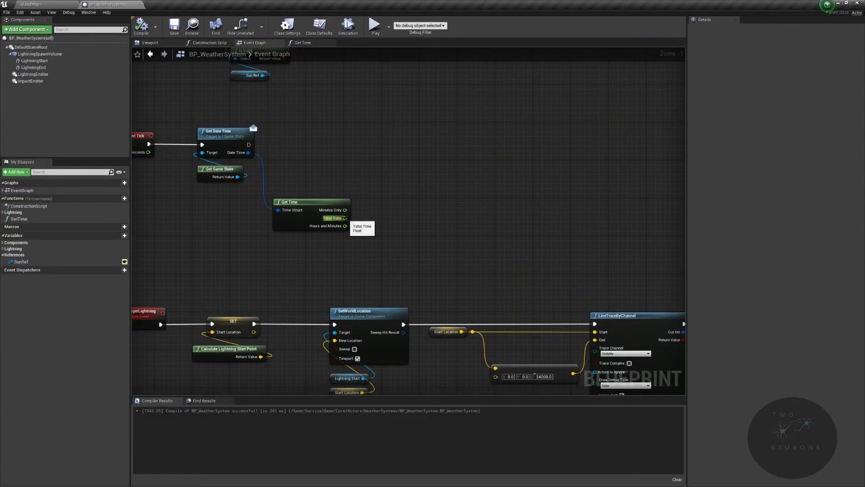
- Add a float multiplication node that multiplies Get Time's Total Time output by -1
left_click_drag(345, 218, 474, 199)
left_click(344, 220)
left_click_drag(343, 219, 380, 216)
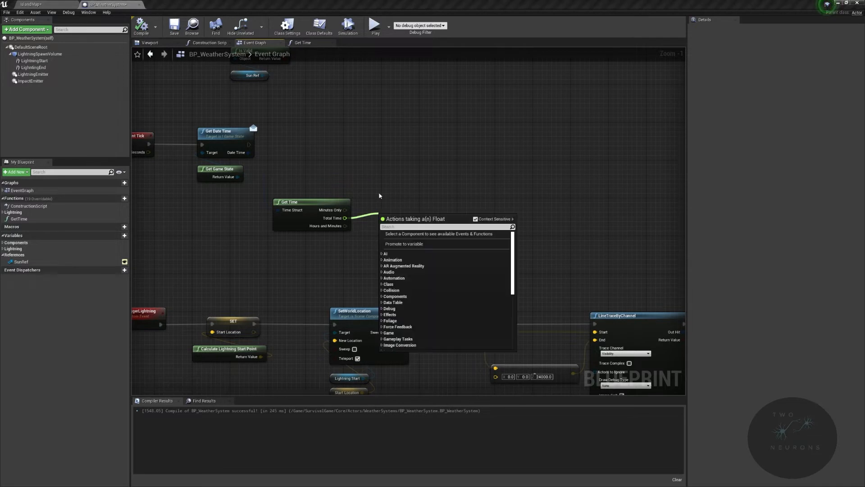
type("*")
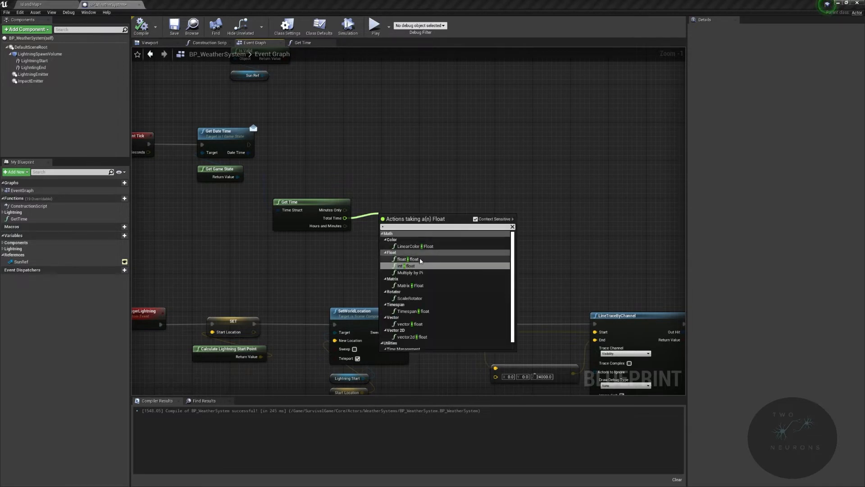
left_click(408, 259)
type("-1")
left_click(398, 190)
- Wrap the -1 multiplication in a comment reading "Optional - sets sun to other side of map" and enlarge the comment box
left_click_drag(403, 233, 450, 251)
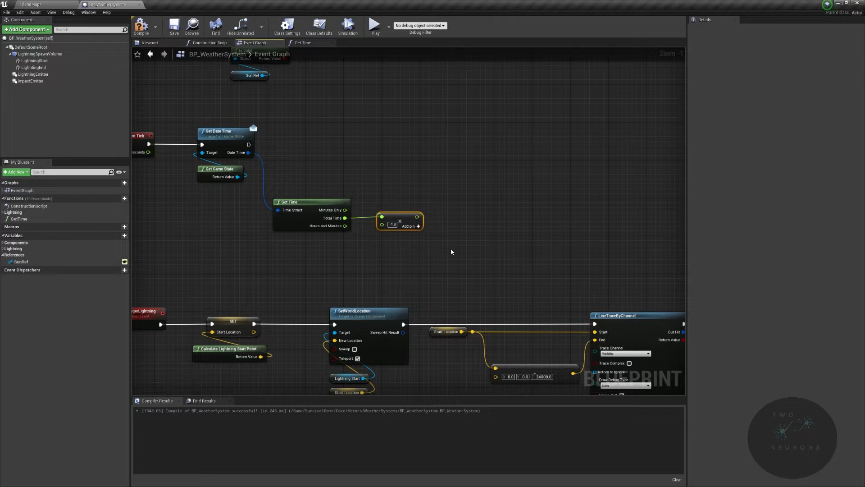
type("cOptional - sets sun o")
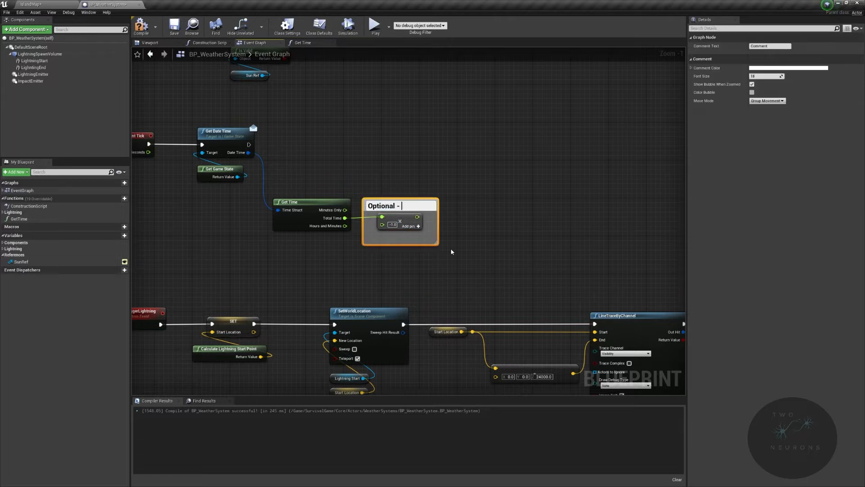
key("BackSpace")
type("to")
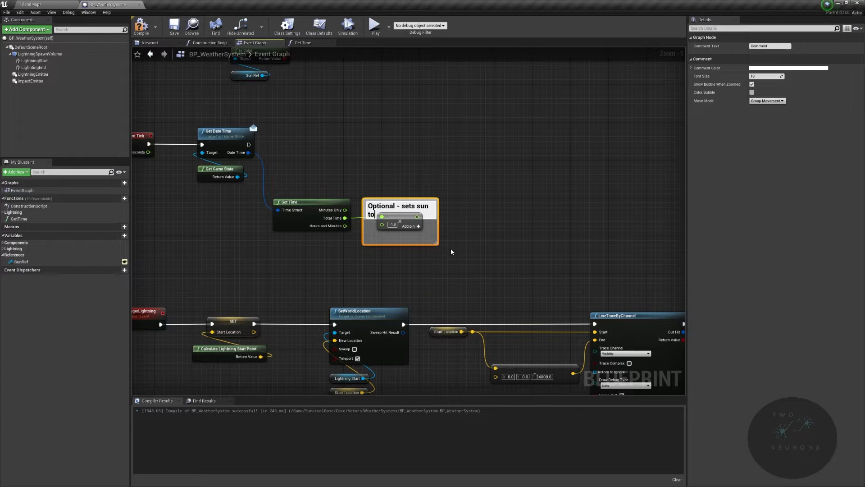
key("BackSpace")
key("BackSpace")
type("to other side of map")
key("Return")
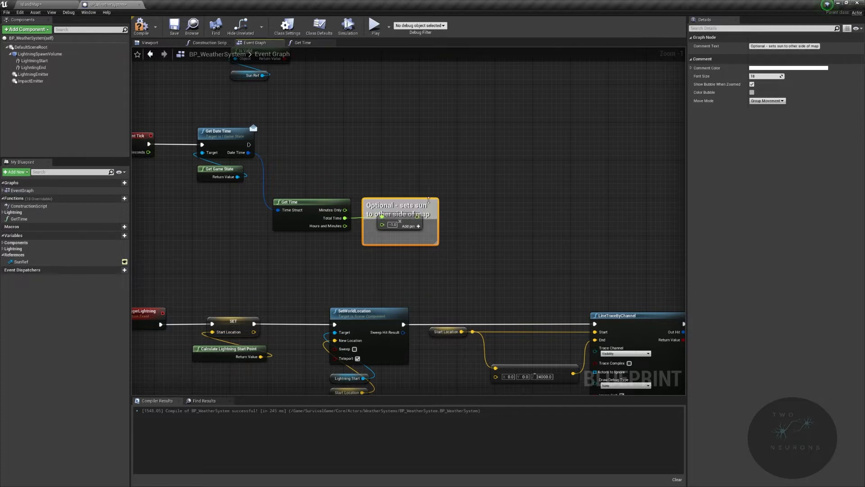
left_click_drag(438, 202, 451, 191)
- Look around the sky in the level viewport, then return to the BP_WeatherSystem graph
left_click(33, 6)
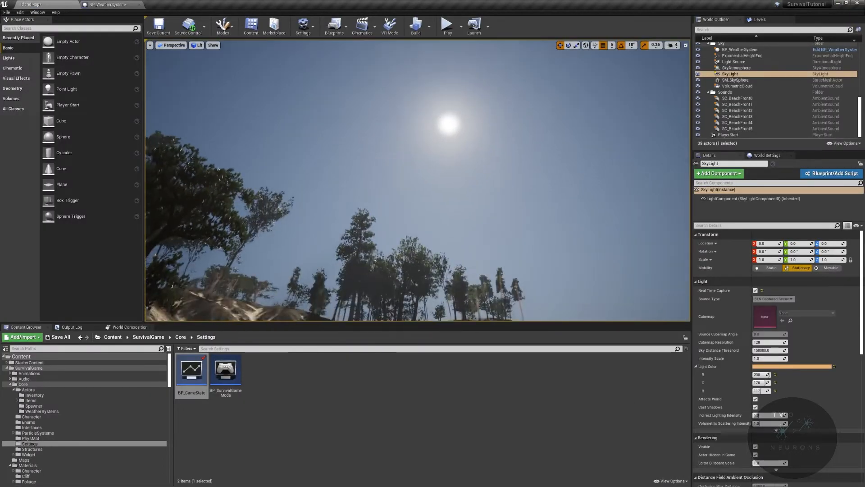
right_click_drag(417, 181, 307, 167)
left_click(112, 5)
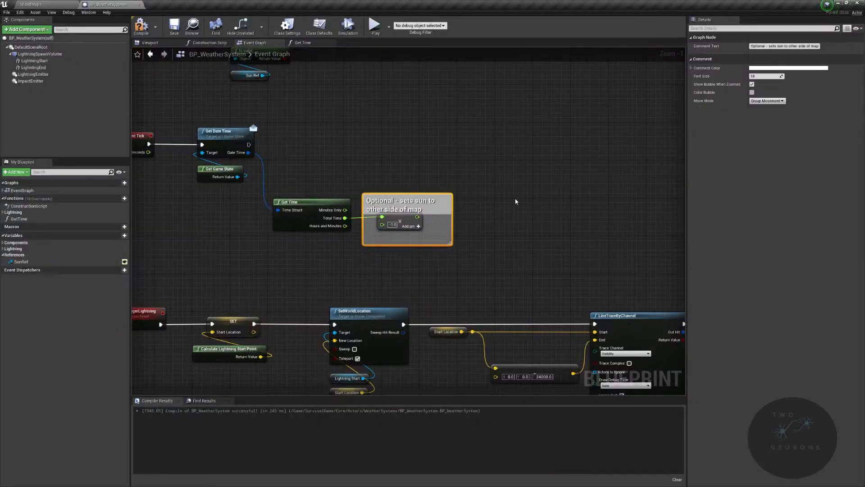
- Extend the comment box upward clear of the multiplication, nudge Get Time into line, and shift the comment slightly right
left_click_drag(435, 195, 435, 180)
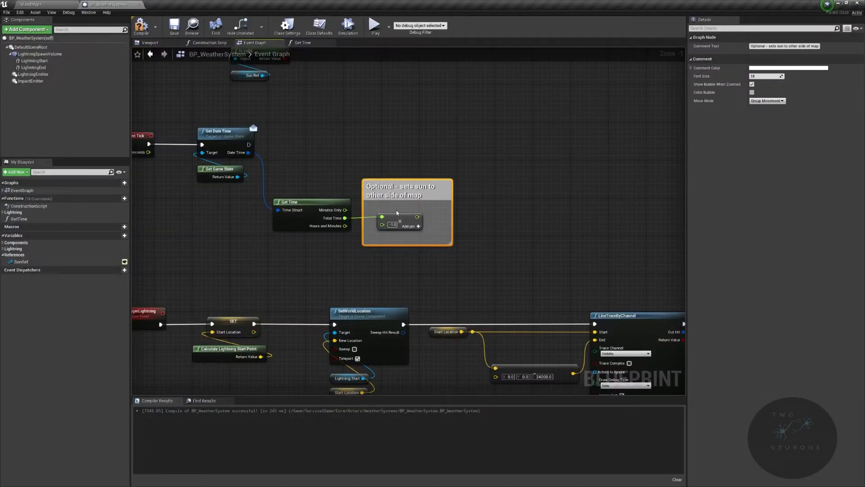
left_click_drag(279, 203, 279, 201)
left_click(486, 228)
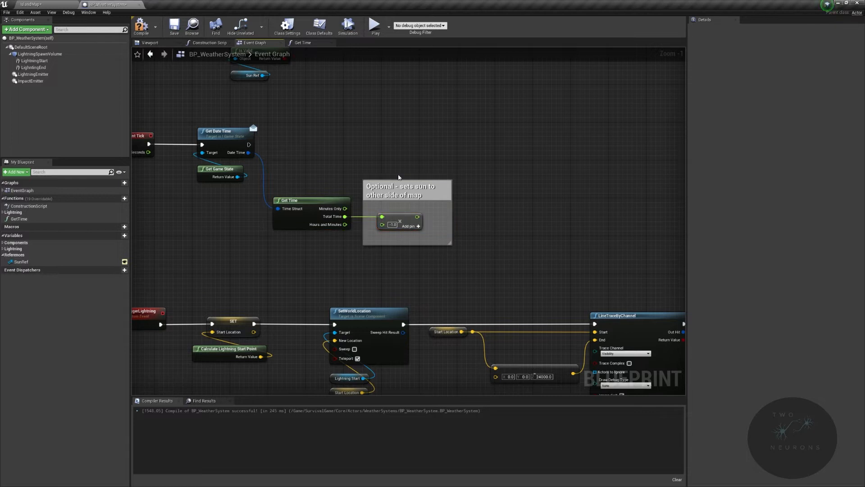
left_click_drag(435, 194, 449, 194)
right_click_drag(552, 229, 438, 245)
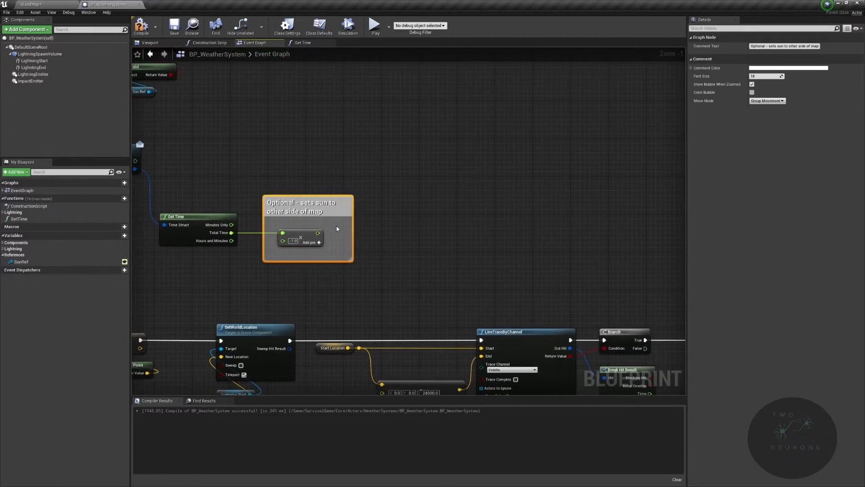
- Add a second float multiplication that multiplies the -1 multiplication's result by 3600
left_click_drag(320, 235, 410, 264)
type("*")
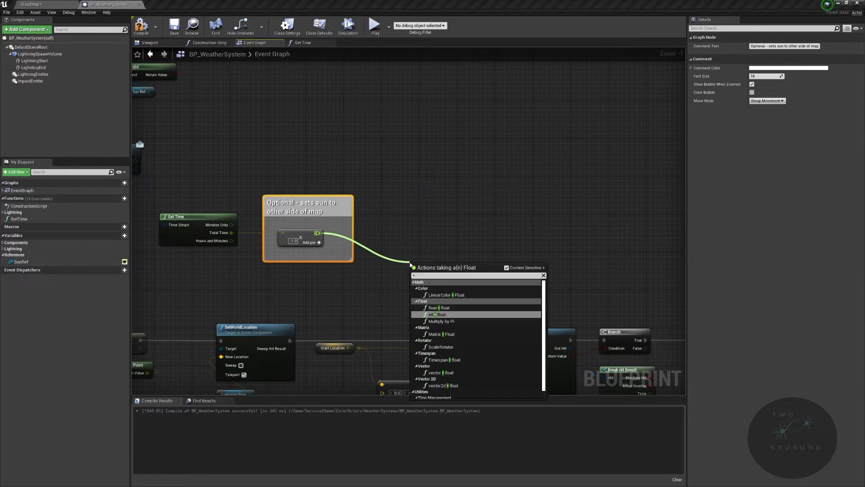
left_click(460, 308)
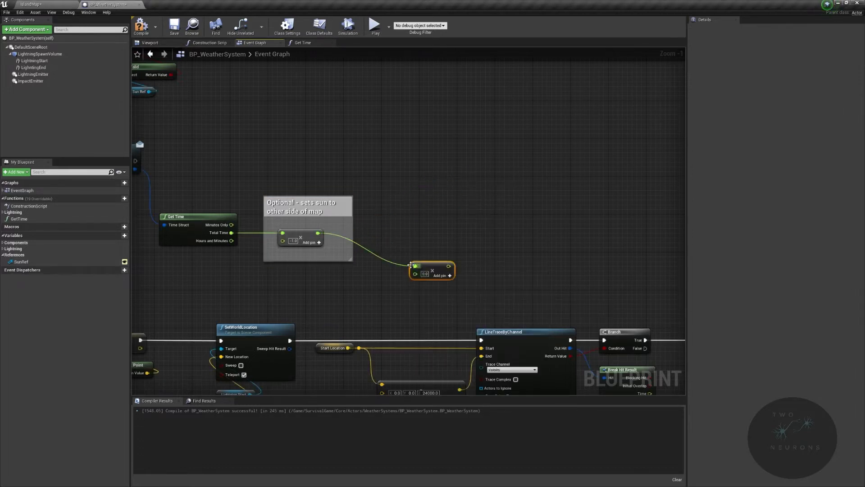
key("ctrl+a")
right_click(520, 216)
left_click(482, 276)
left_click(425, 273)
type("360")
key("Return")
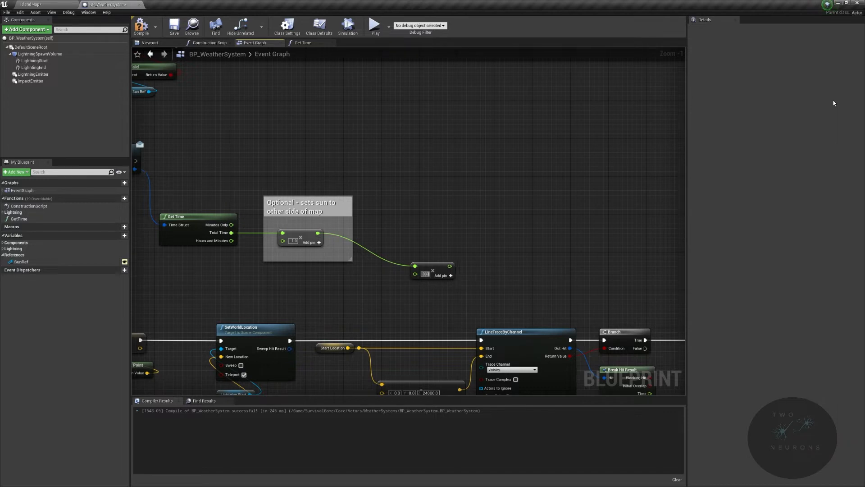
key("Return")
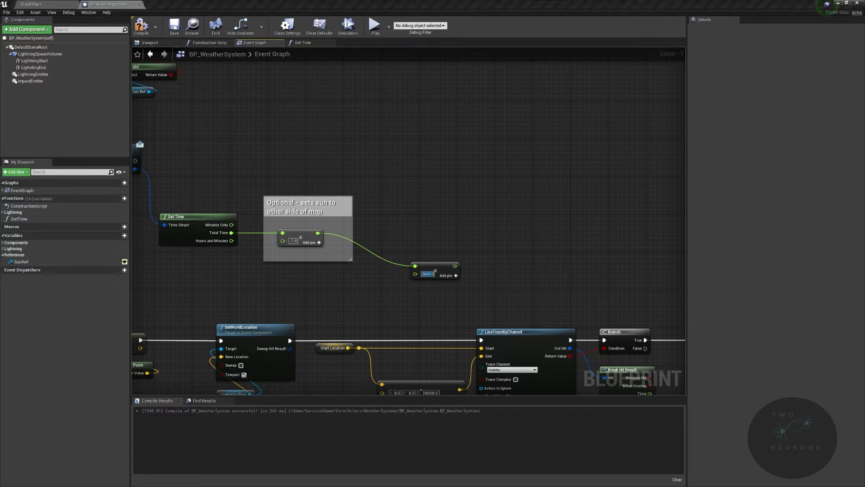
- Move the 3600 multiplication slightly and multiply its output by 0.004167 in another float multiplication node
left_click_drag(438, 269, 478, 270)
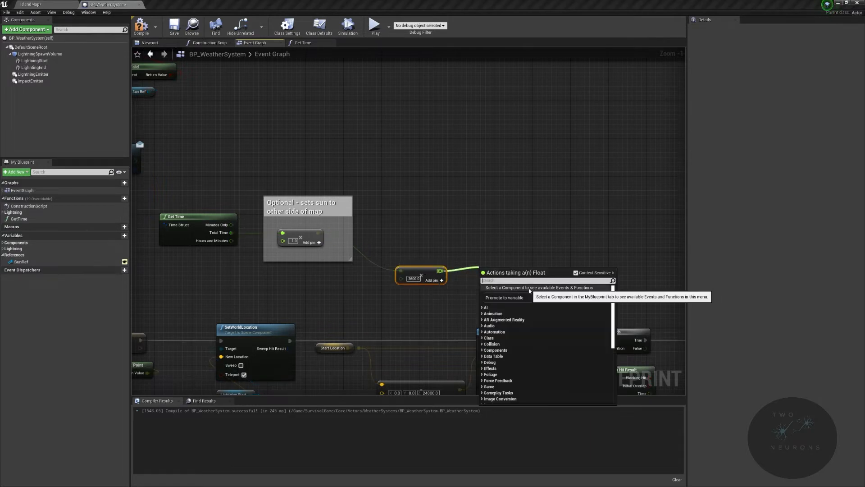
type("multiply")
left_click(504, 293)
left_click(472, 279)
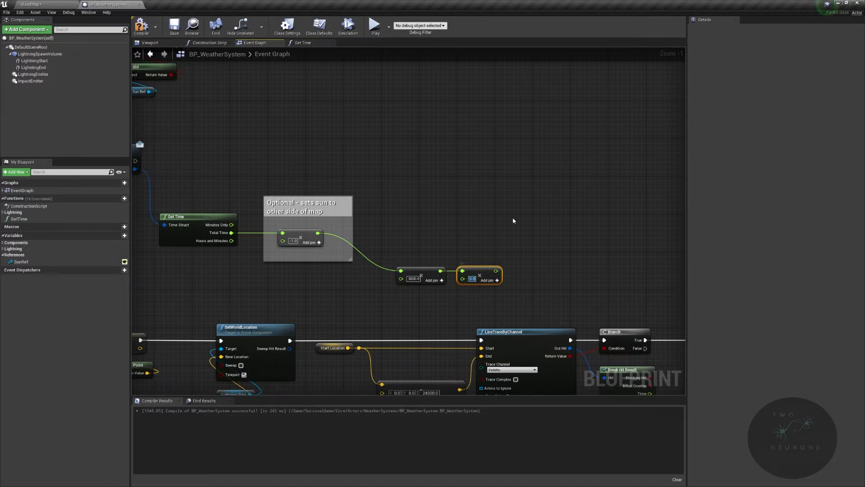
type("0.004167")
key("Return")
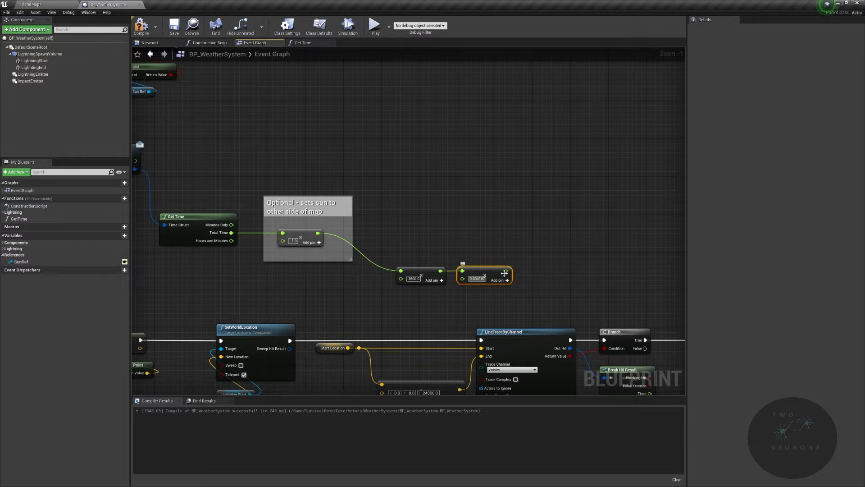
- Add a float addition node that adds 90 to the 0.004167 multiplication's output
left_click_drag(505, 270, 545, 243)
type("+")
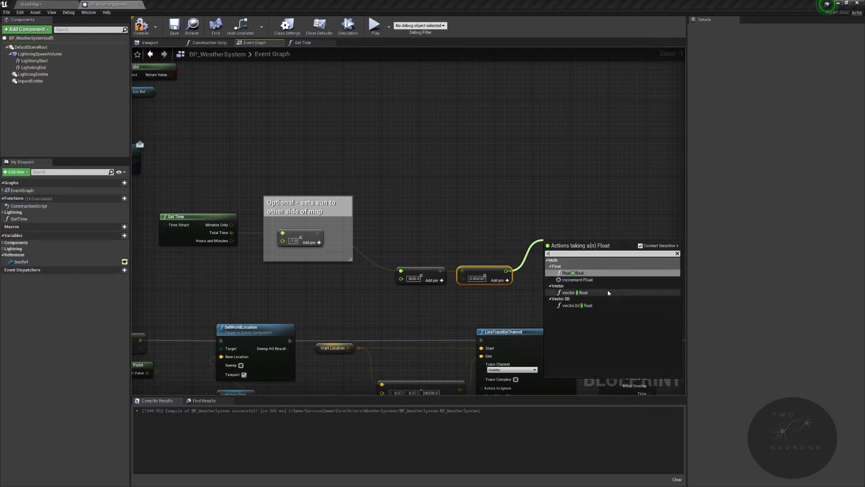
left_click(587, 276)
left_click(558, 251)
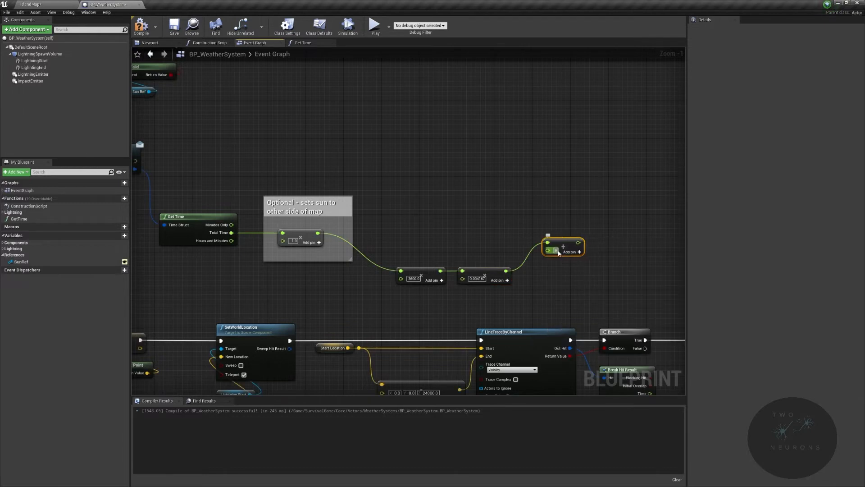
type("90")
key("Return")
- Create a Make Rotator node from the addition's output, wire the sum into Y (Pitch), and move the node up
left_click_drag(583, 242, 628, 234)
type("make ro")
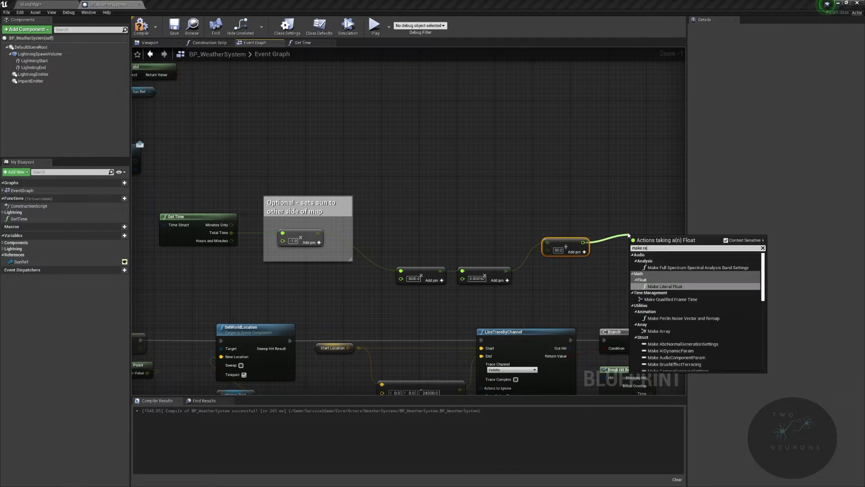
type("ta")
key("Return")
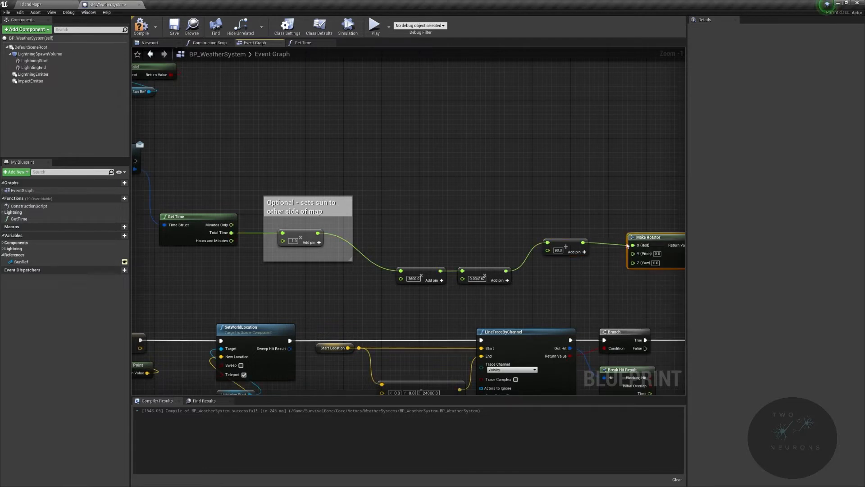
left_click_drag(632, 245, 640, 221)
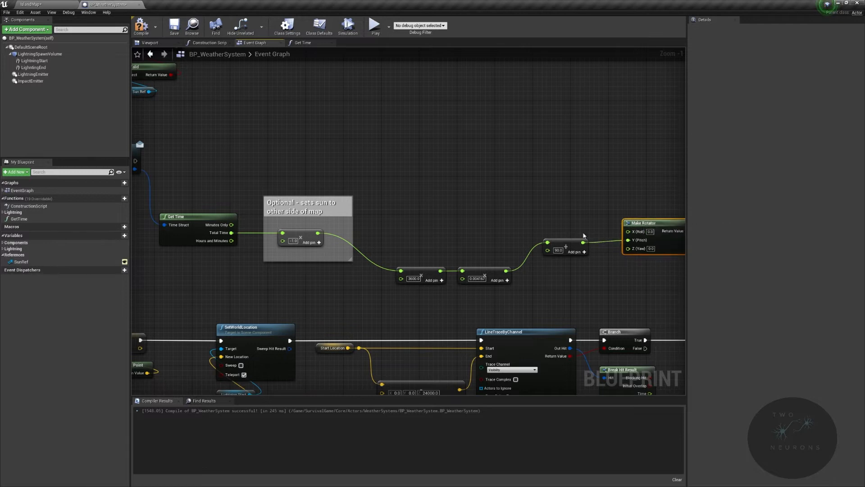
- Branch a float modulo node off the -1 multiplication's output and set its divisor to 24
left_click_drag(450, 244, 528, 311)
left_click(528, 310)
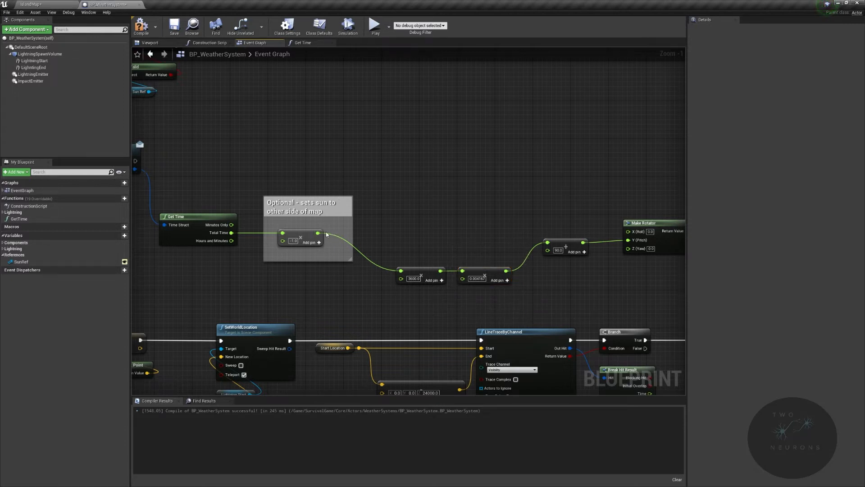
left_click_drag(318, 232, 425, 191)
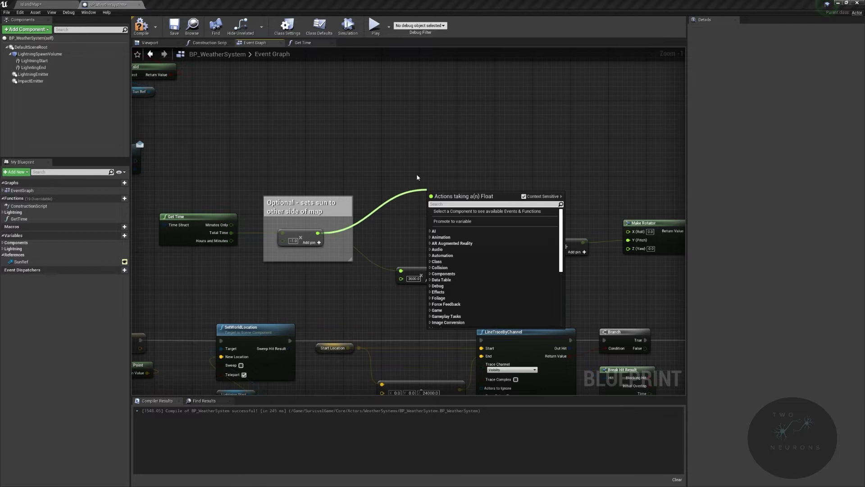
type("%")
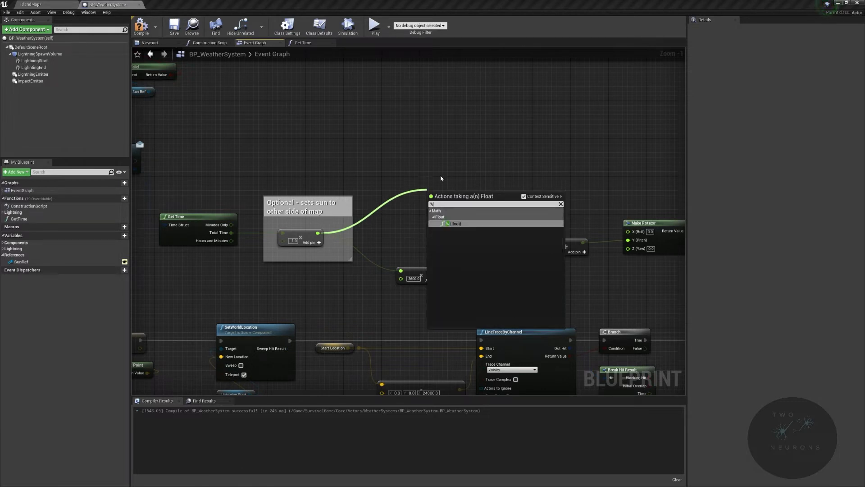
left_click(456, 223)
left_click_drag(451, 199, 417, 194)
left_click(415, 201)
type("24")
key("Return")
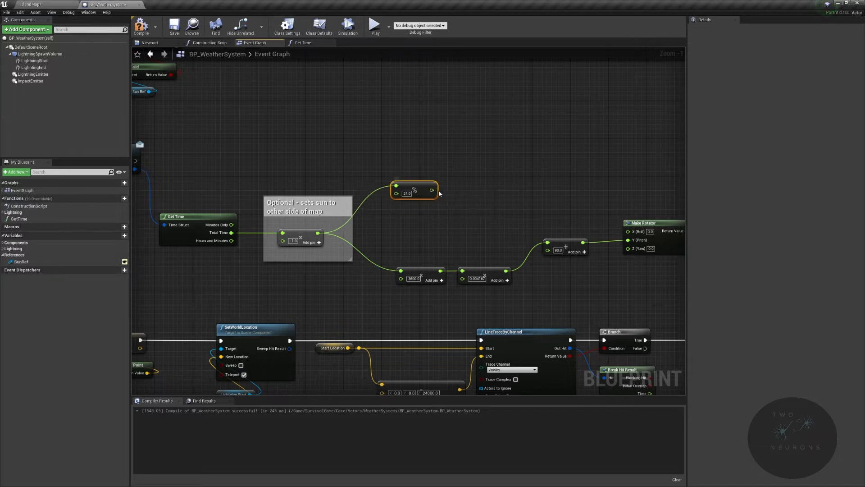
- Divide the modulo's output by 24 in a float division node placed close beside it
left_click_drag(427, 190, 474, 185)
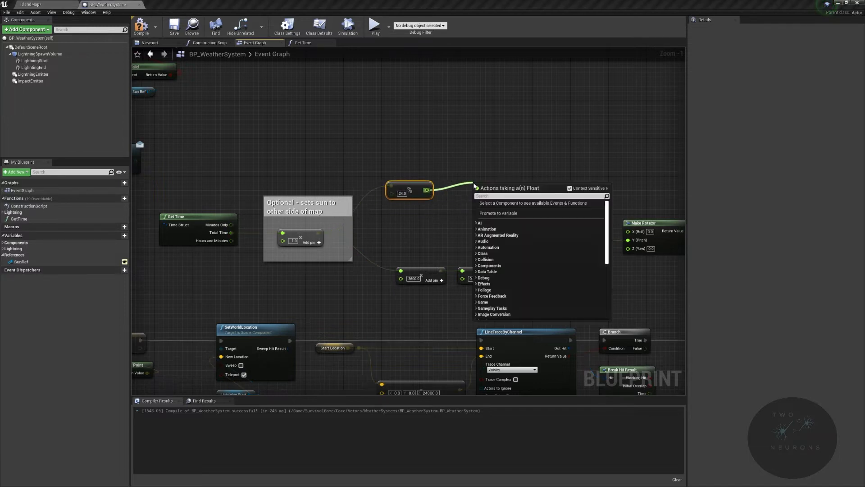
type("/")
key("Return")
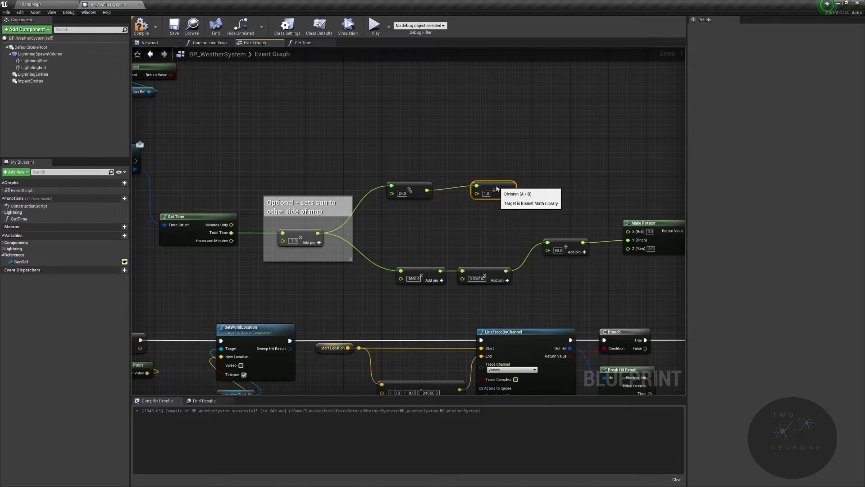
left_click_drag(476, 187, 462, 186)
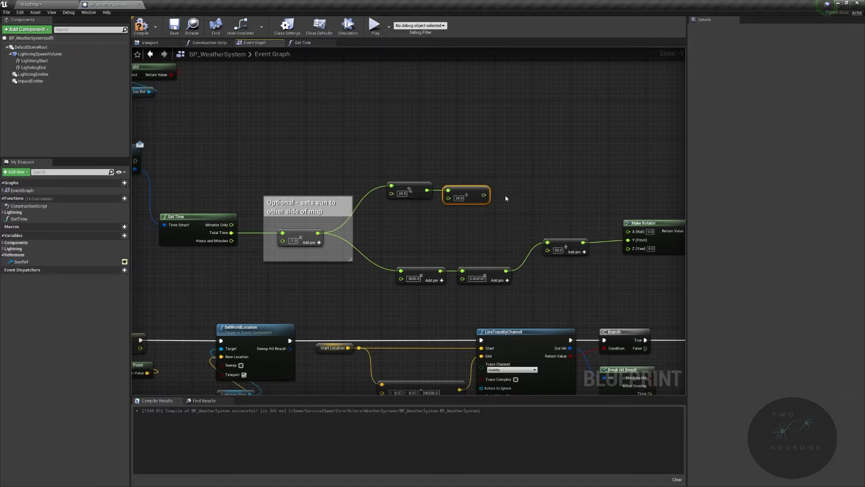
- In the level, set the Light Source's rotation to 0 and return to the BP_WeatherSystem graph
left_click_drag(486, 196, 509, 192)
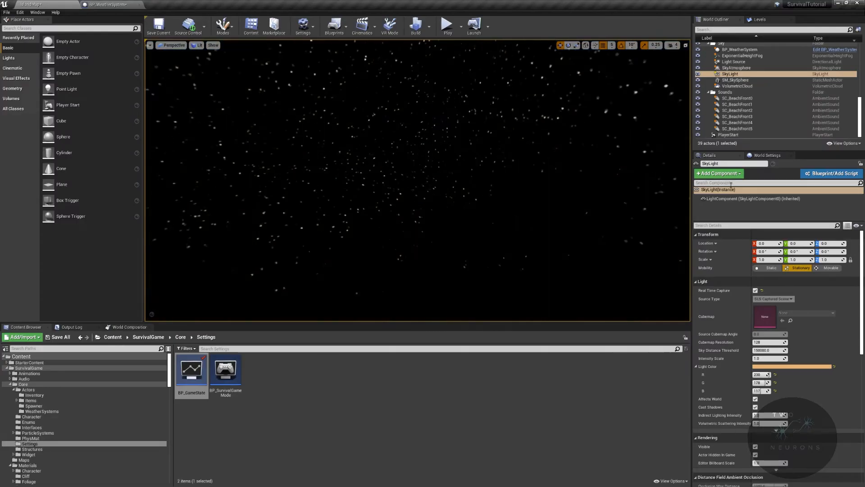
left_click(733, 62)
left_click(769, 251)
type("0")
key("Tab")
key("Return")
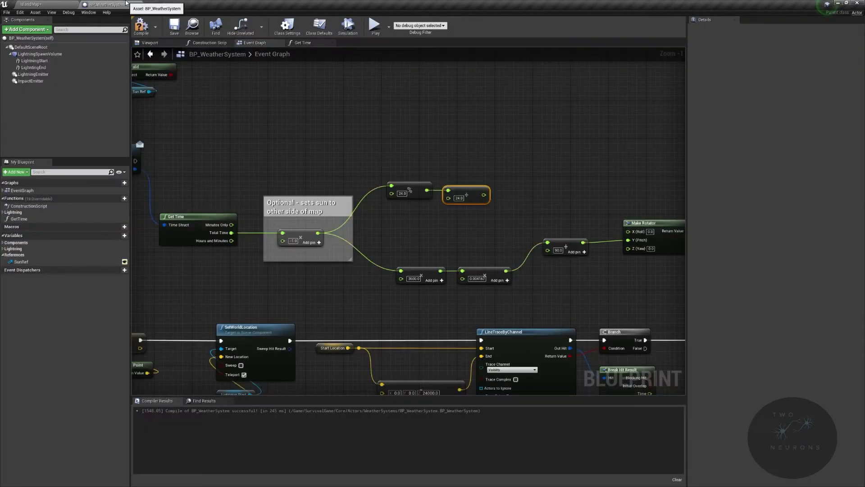
- Multiply the division's output by 360 and wire the product into the 90 addition in place of the 0.004167 multiplication
left_click_drag(483, 194, 522, 190)
type("+")
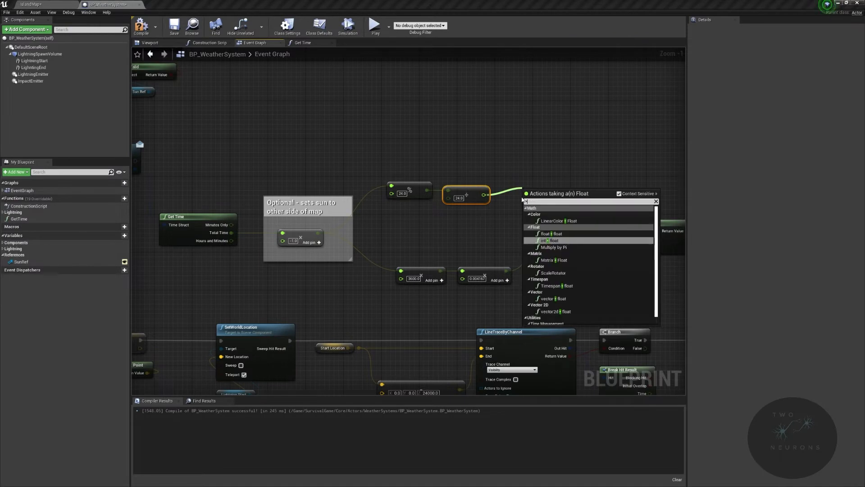
key("Return")
left_click_drag(547, 200, 528, 205)
left_click_drag(387, 173, 499, 206, "shift")
left_click(519, 203)
type("360.0")
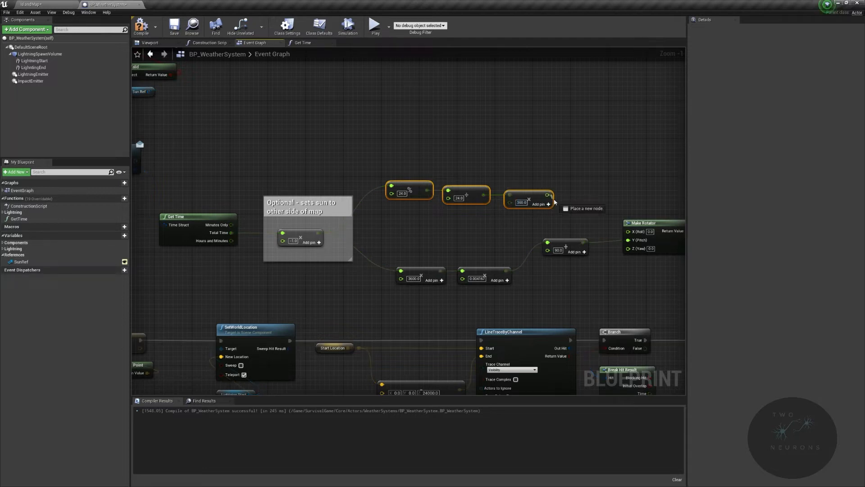
left_click_drag(547, 195, 547, 243)
- Frame the rotation math nodes in a comment reading "Calculation for rotation (both work at the same level, both need to be plugged into the +90 pin)"
right_click_drag(428, 260, 293, 271)
right_click_drag(289, 143, 455, 146)
left_click_drag(374, 111, 675, 318)
left_click_drag(369, 156, 654, 292)
key("c")
type("Cal")
type("cilating")
key("ctrl+a")
type("Ca")
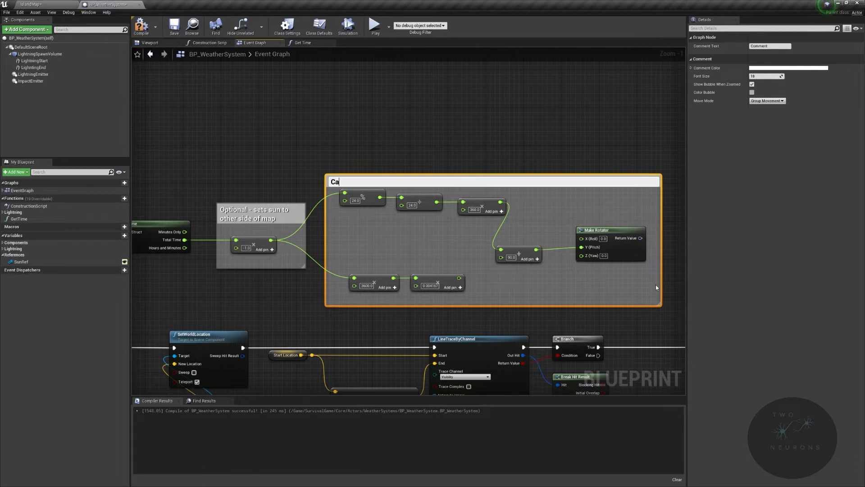
type("lculation for rotationm ")
type("9b")
type("both wor")
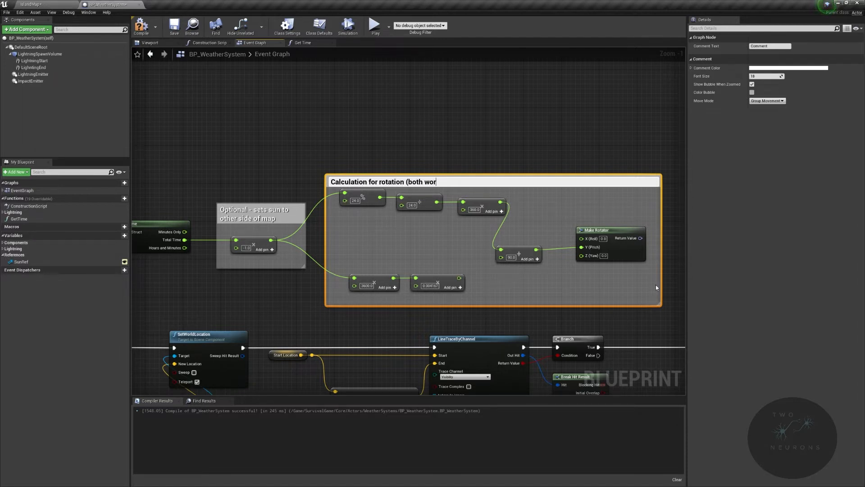
type("k at the same level, both need to be plug")
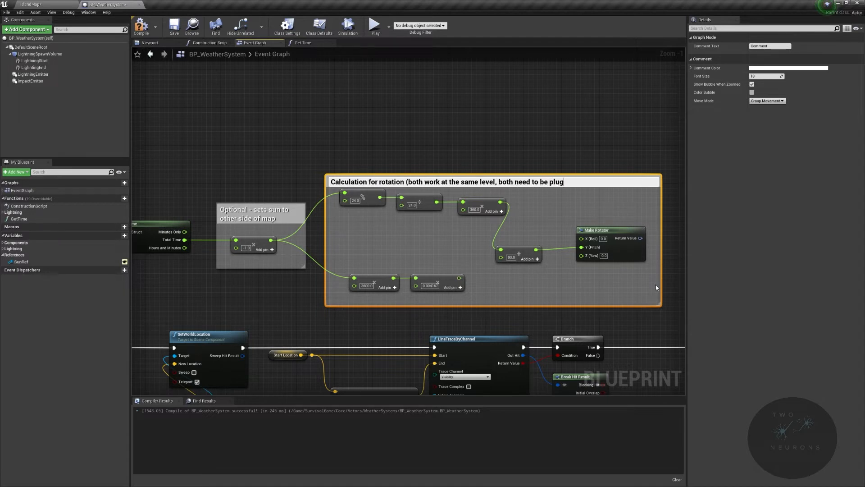
type("ged into the +90 pin)")
key("Return")
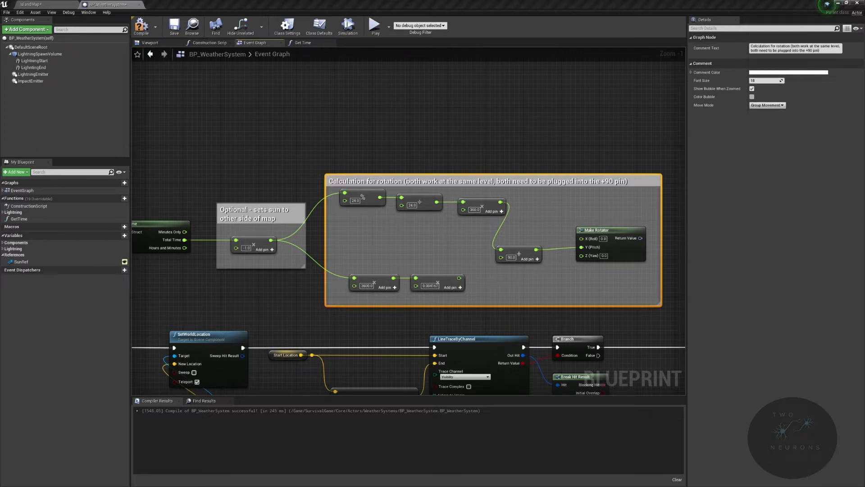
- Call SetActorRotation on a new Sun Ref getter and wire the Make Rotator output into its New Rotation input
left_click(21, 261)
right_click_drag(594, 142, 498, 168)
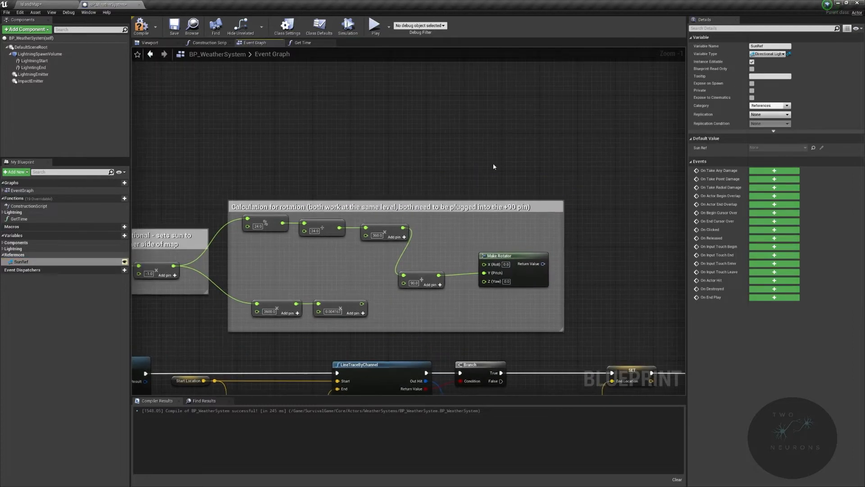
left_click_drag(61, 261, 532, 143, "ctrl")
right_click_drag(487, 147, 674, 213)
right_click_drag(389, 191, 153, 226)
left_click_drag(518, 258, 639, 229)
type("et actor rot")
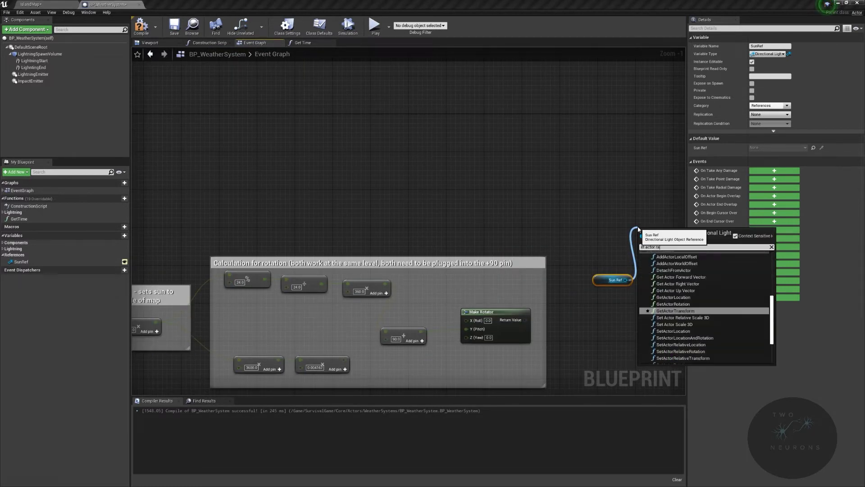
key("Return")
right_click_drag(641, 291, 557, 280)
left_click_drag(524, 268, 566, 292)
left_click_drag(445, 312, 557, 253)
- Collapse the optional -1 multiplication and the rotation calculation, including both comments, into a function named CalculateSunRotation
right_click_drag(409, 296, 633, 272)
scroll(633, 272, "down", 3)
left_click_drag(399, 216, 650, 307)
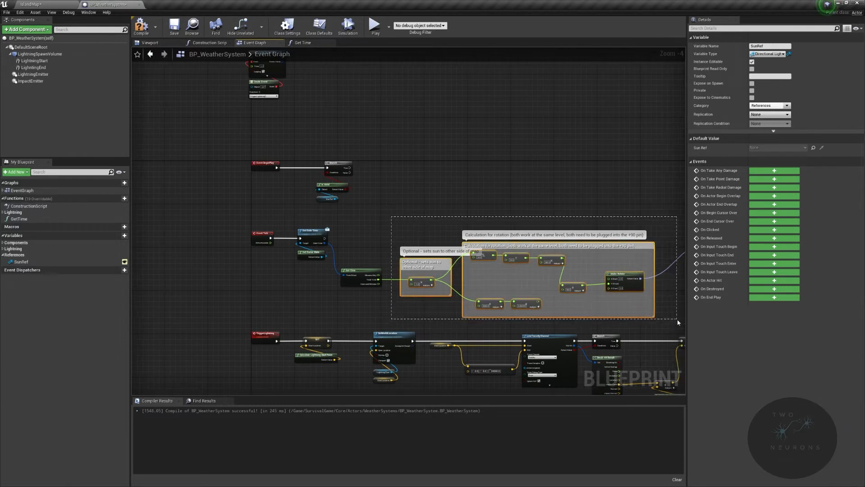
scroll(639, 333, "up", 3)
right_click(479, 200)
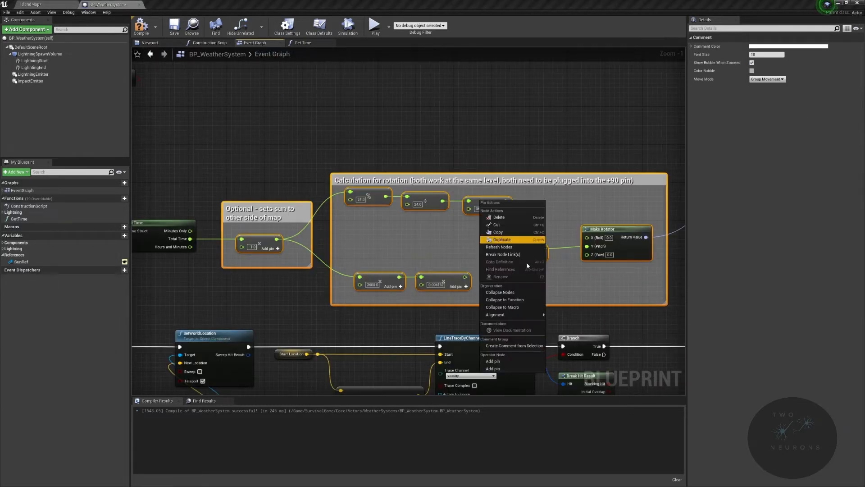
left_click(512, 301)
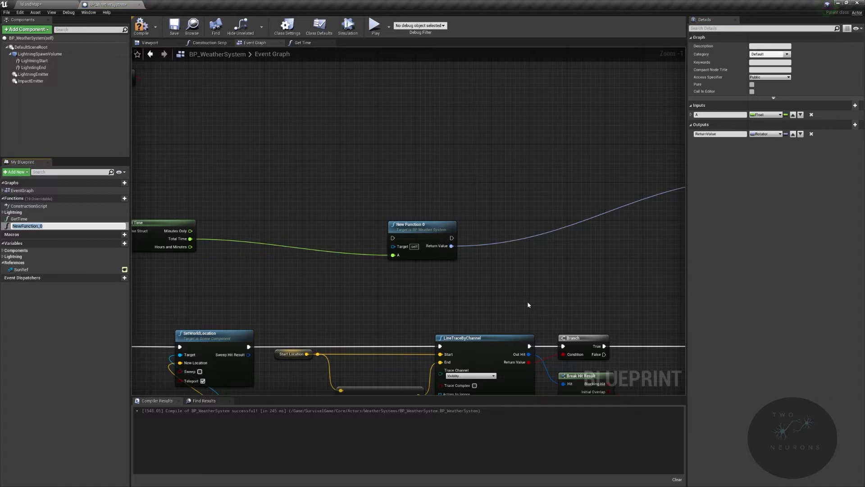
type("CalculateSunRotation")
key("Return")
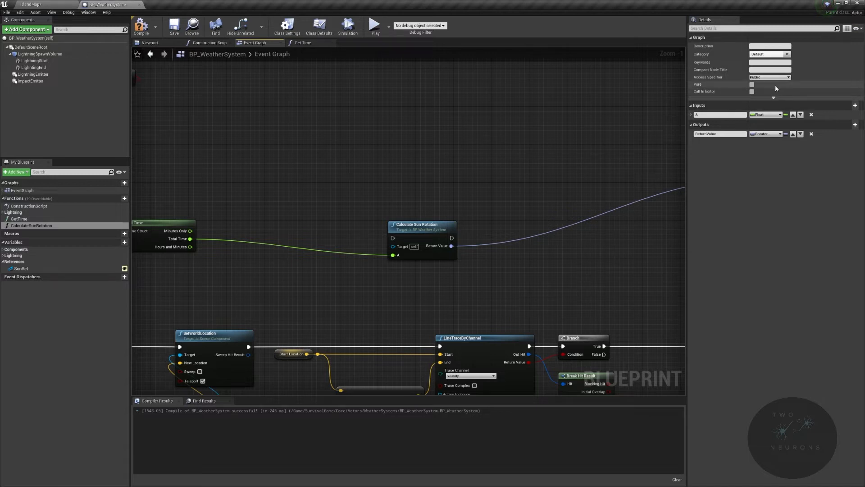
- Make CalculateSunRotation pure, naming its input Time and its output NewRotation
left_click(752, 85)
left_click(752, 84)
left_click(717, 114)
type("Time")
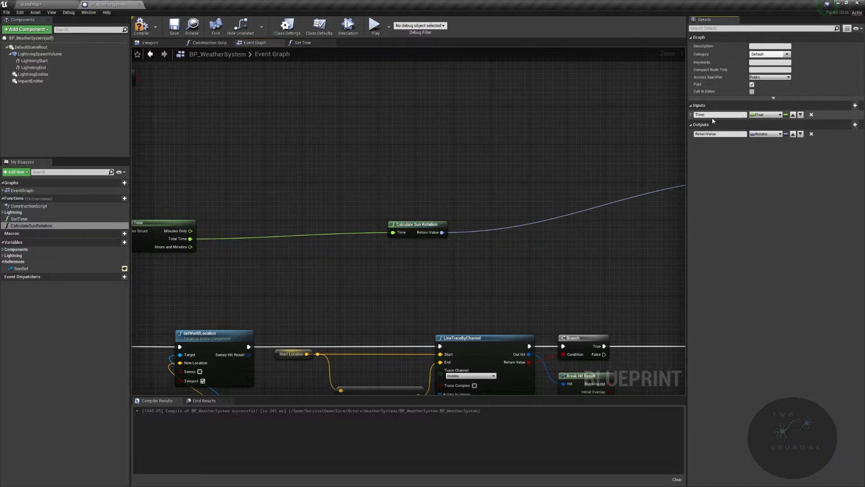
left_click(715, 134)
type("NewRotation")
- Move the Calculate Sun Rotation node beside Get Time and bring SetActorRotation with its Sun Ref close to the Event Tick logic
left_click_drag(442, 224, 263, 228)
right_click_drag(262, 228, 401, 218)
left_click_drag(227, 233, 415, 257)
right_click_drag(439, 259, 245, 366)
right_click_drag(631, 241, 350, 258)
scroll(349, 259, "down", 3)
left_click(401, 262)
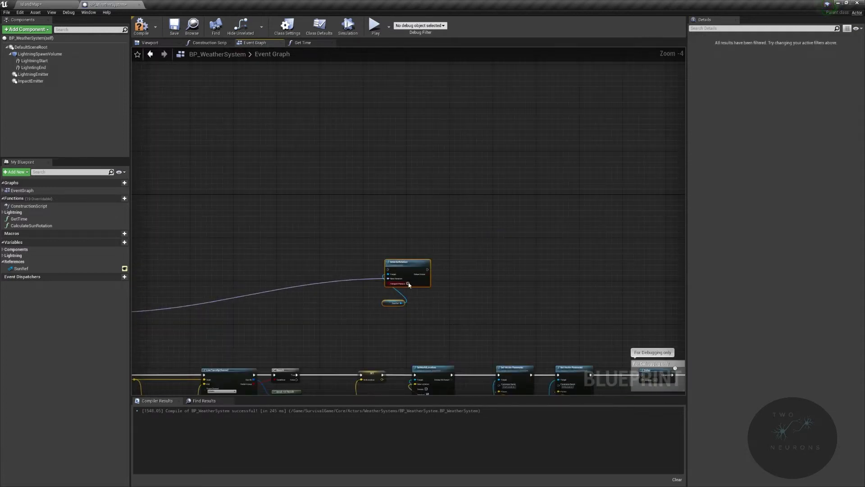
left_click_drag(401, 262, 163, 243)
right_click_drag(163, 243, 507, 185)
scroll(455, 224, "up", 3)
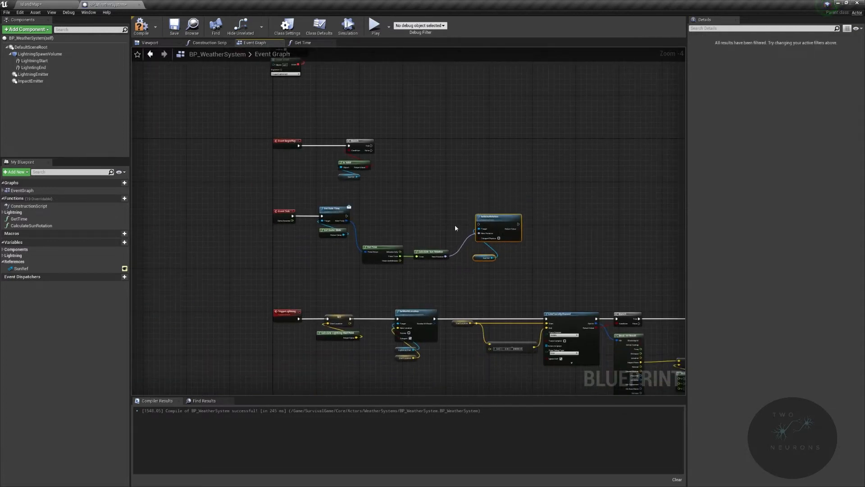
- Connect Get Date Time's execution output to SetActorRotation and straighten the execution line between them
left_click_drag(270, 207, 498, 221)
left_click_drag(552, 236, 594, 220)
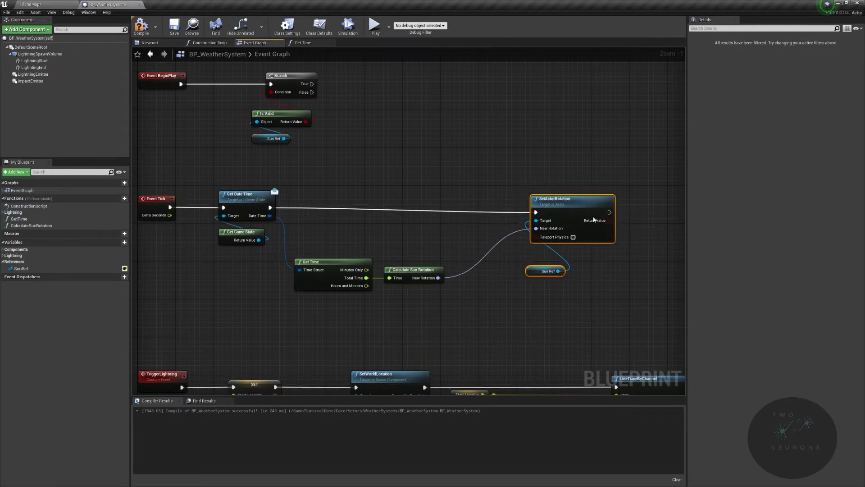
left_click(310, 264)
left_click_drag(160, 180, 243, 205)
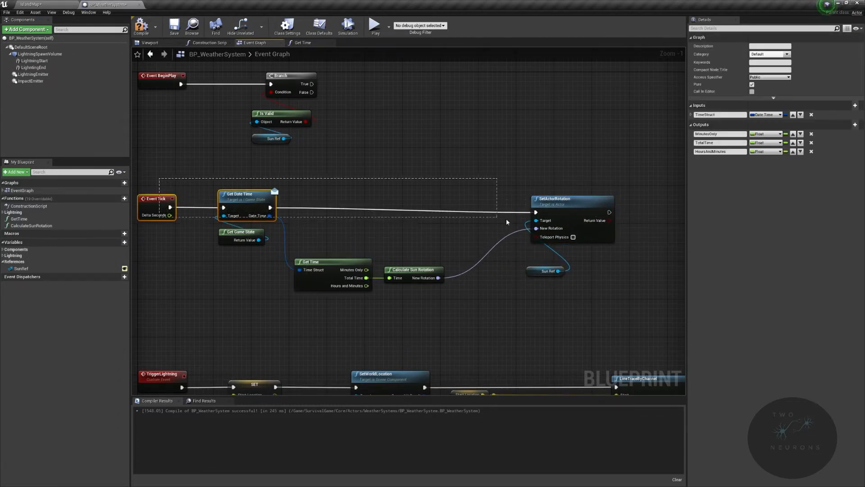
left_click(581, 216, "ctrl")
key("q")
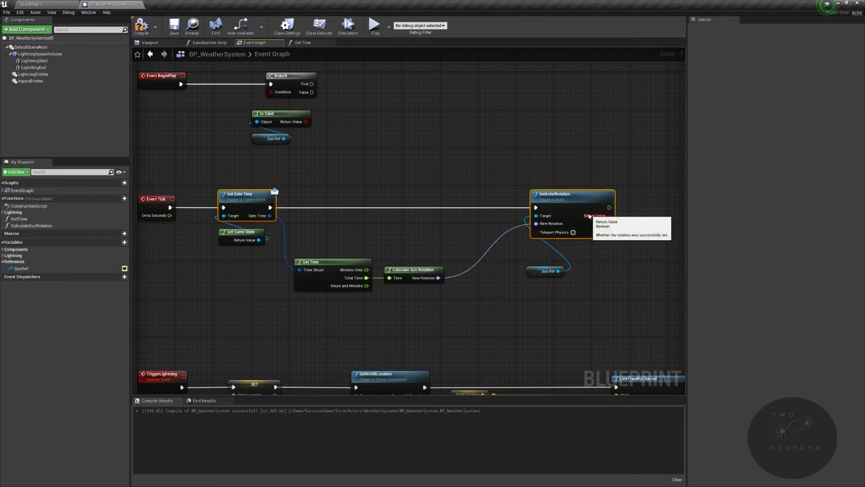
- Space out the tick row by shifting Get Time with Calculate Sun Rotation, SetActorRotation and Sun Ref further along
mouse_move(308, 249)
left_mouse_down()
mouse_move(440, 287)
mouse_move(488, 287)
mouse_move(445, 287)
left_mouse_up()
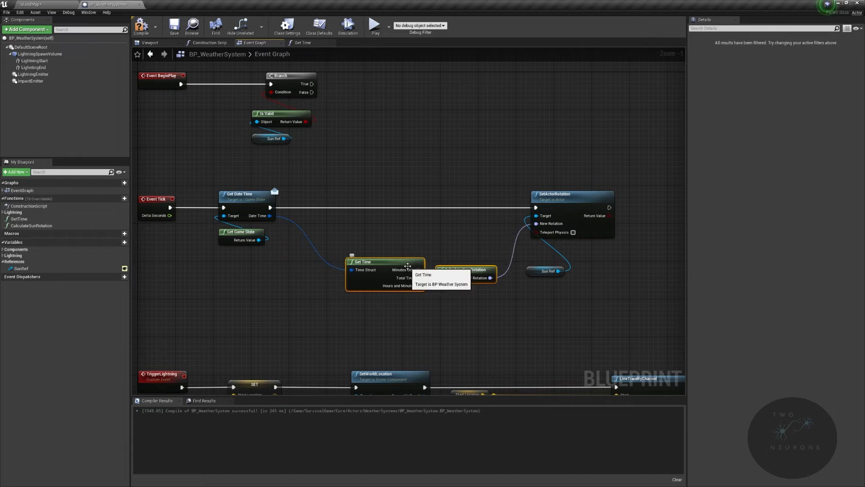
left_click_drag(532, 204, 594, 203)
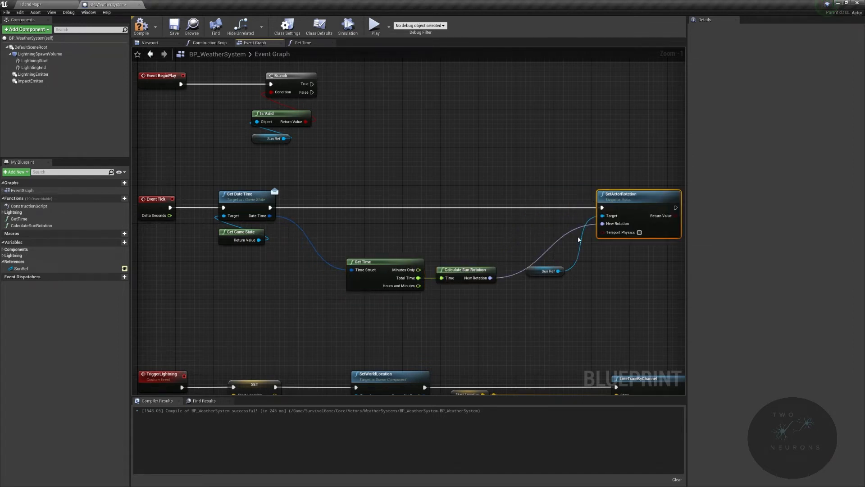
left_click_drag(546, 272, 604, 267)
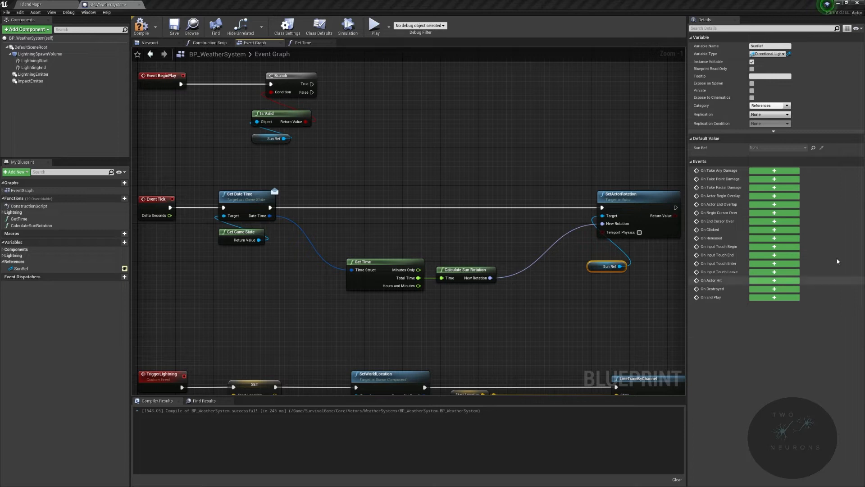
- Add a Branch after SetActorRotation and align it with the execution line
right_click_drag(488, 300, 353, 199)
left_click_drag(367, 198, 452, 196)
type("branch")
key("Return")
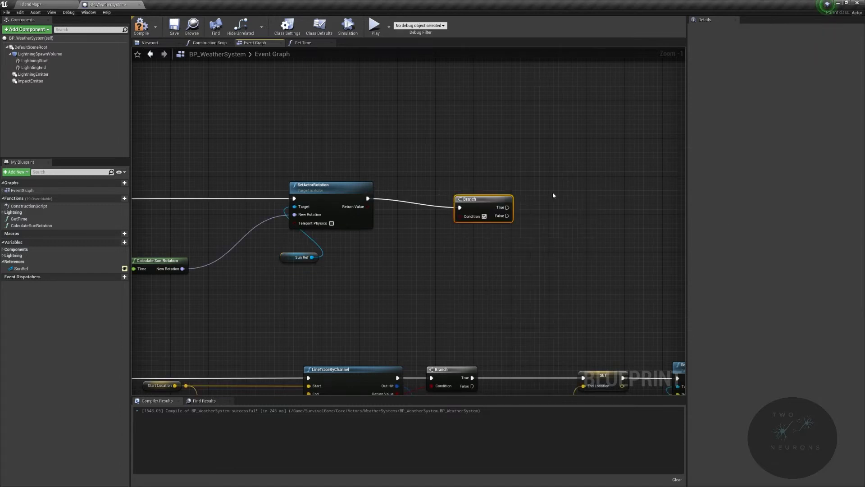
left_click_drag(485, 212, 542, 202)
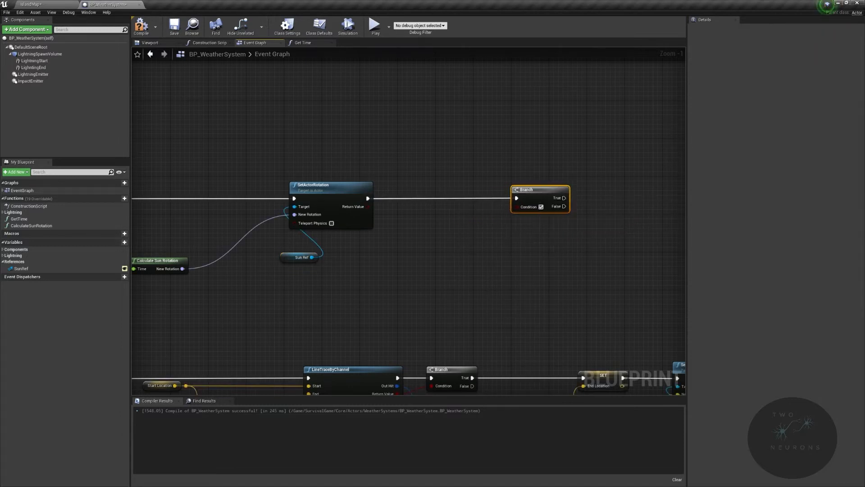
- Compare Get Time's Hours and Minutes output with 18.12 using a float equal node
right_click_drag(428, 265, 543, 254)
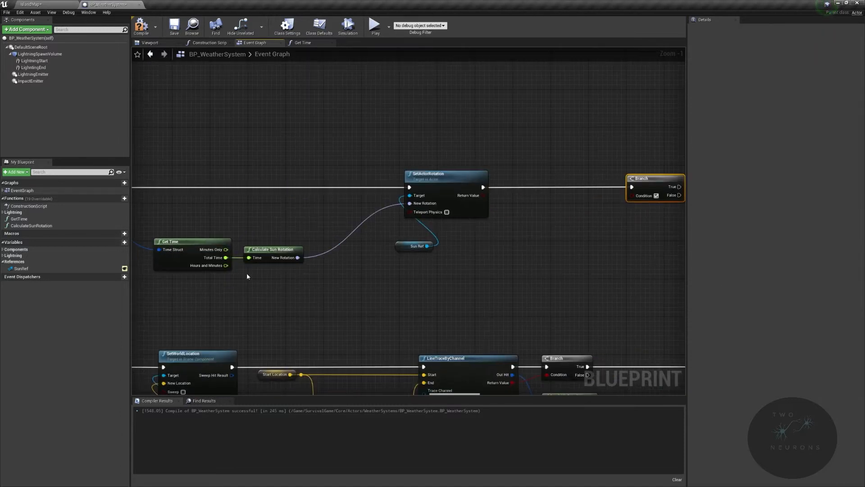
left_click_drag(226, 265, 539, 269)
key("Escape")
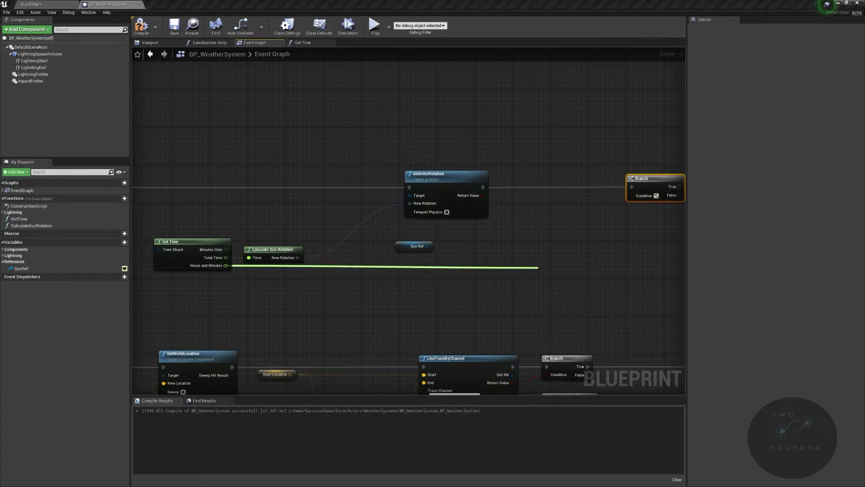
left_click_drag(226, 265, 282, 286)
type("==")
key("Return")
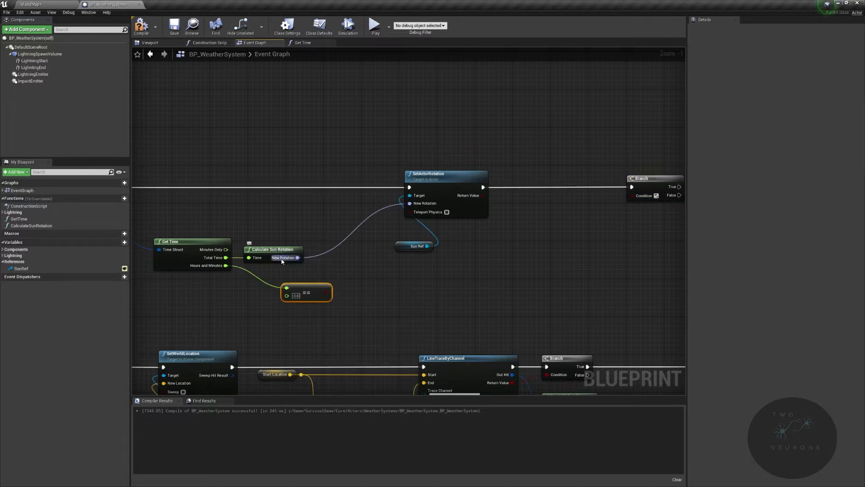
left_click(296, 295)
type("18")
key("Return")
type(".12")
key("Return")
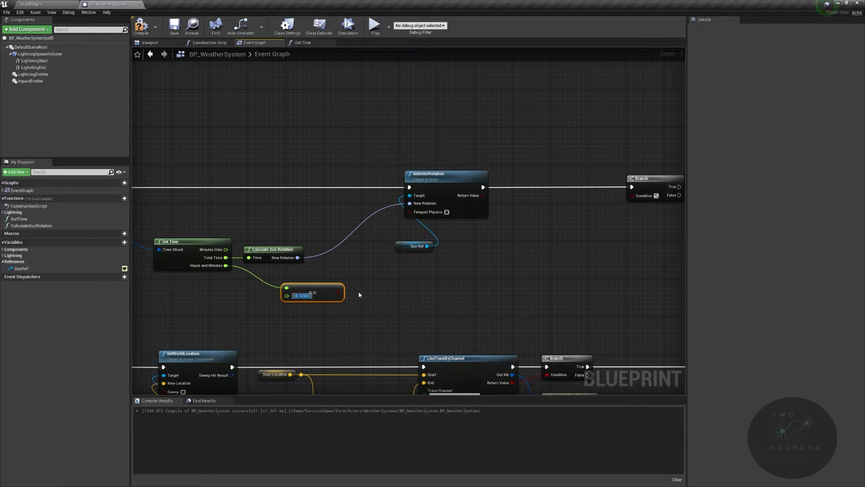
- Use the 18.12 comparison as the Branch's condition, placed beneath it, and route its input wire below the other nodes with two reroute nodes
left_click_drag(330, 293, 632, 196)
left_click_drag(625, 228, 649, 215)
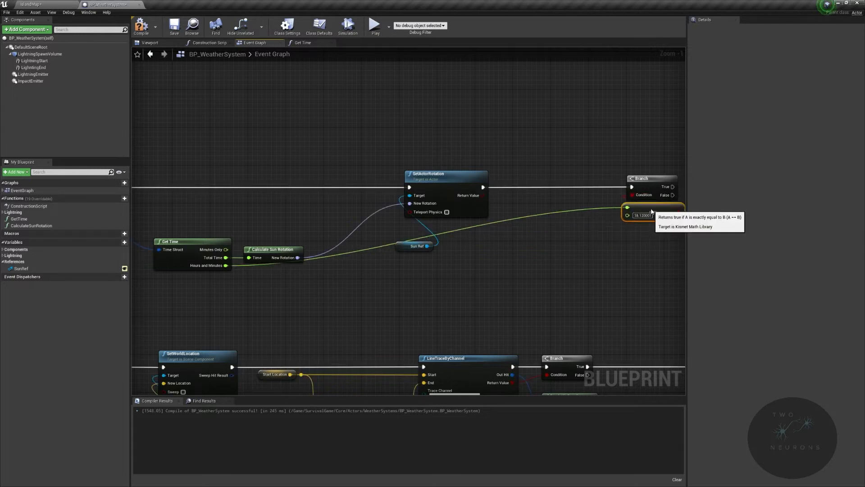
double_click(486, 227)
left_click_drag(486, 227, 253, 296)
double_click(593, 214)
left_click_drag(593, 215, 584, 292)
- Frame the Branch and its 18.12 comparison in a comment reading "check if dusk"
right_click_drag(653, 156, 450, 203)
left_click_drag(429, 162, 551, 319)
type("cch")
type("eck if dusk")
key("Return")
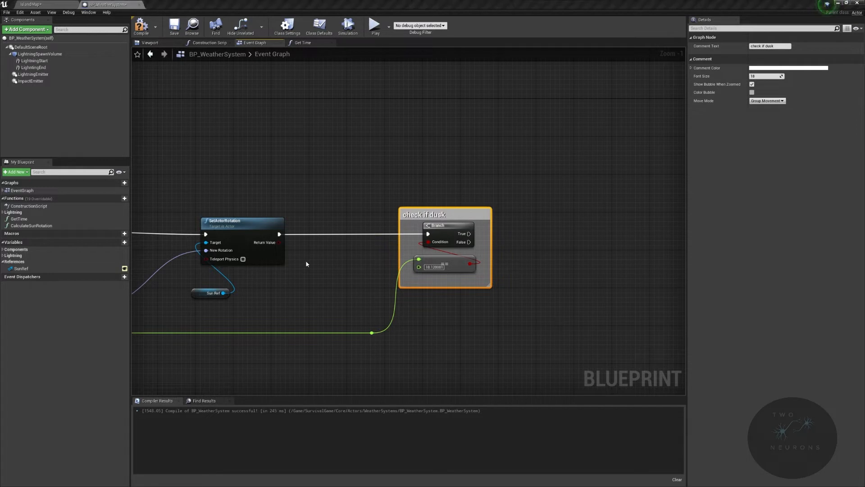
- Add a second Branch off the False output of the dusk check
left_click_drag(468, 242, 552, 316)
type("bran")
key("Return")
- Compare the rerouted hours and minutes value with 5.8 in another float equal node
right_click_drag(387, 331, 488, 266)
left_click(478, 267)
left_click(558, 264)
left_click_drag(474, 268, 545, 264)
type("==")
key("Return")
left_click(544, 285)
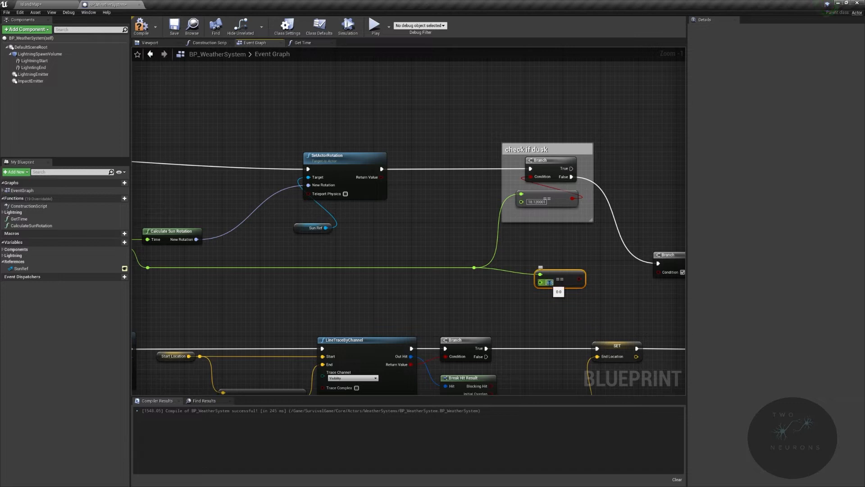
type("5.8")
- Place the 5.8 comparison under the second Branch with an aligned reroute node on its wire, and connect it to the Branch's condition
left_click_drag(474, 268, 474, 275)
right_click_drag(414, 297, 374, 302)
key("ctrl+z")
left_click_drag(518, 280, 667, 330)
double_click(474, 279)
key("q")
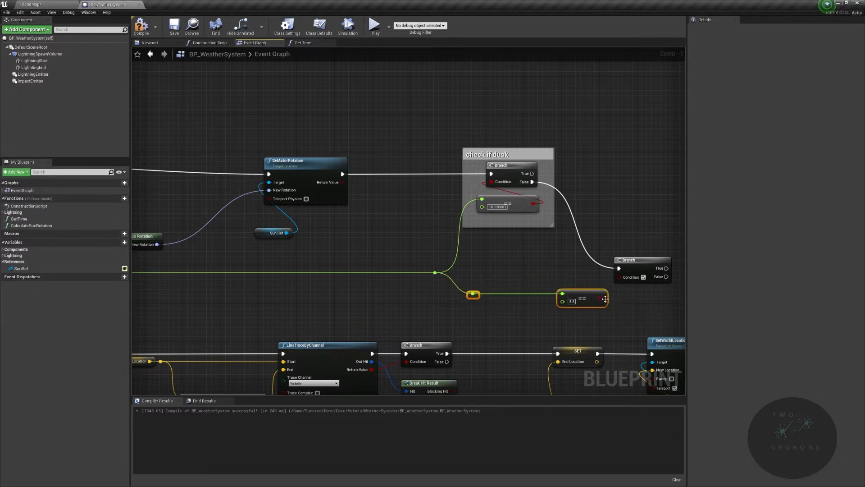
left_click_drag(601, 298, 623, 280)
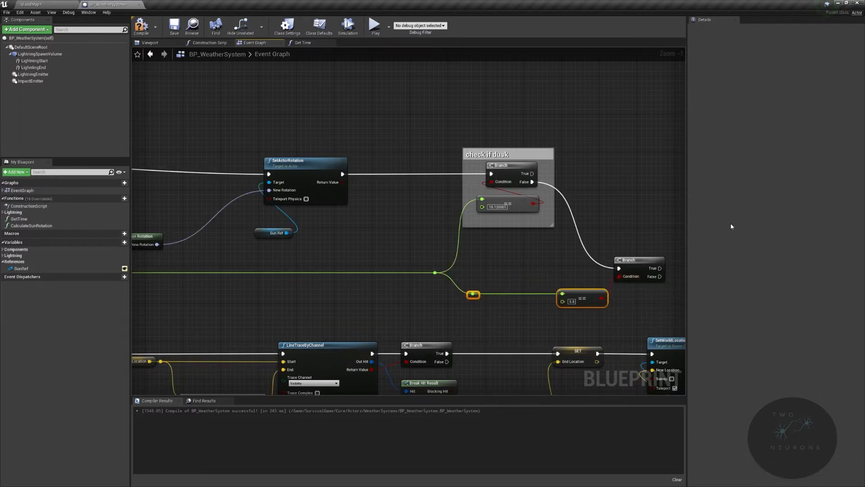
- Frame the second Branch and its 5.8 comparison in a comment reading "check if dawn"
left_click(585, 235)
left_click_drag(584, 292, 589, 292)
type("c")
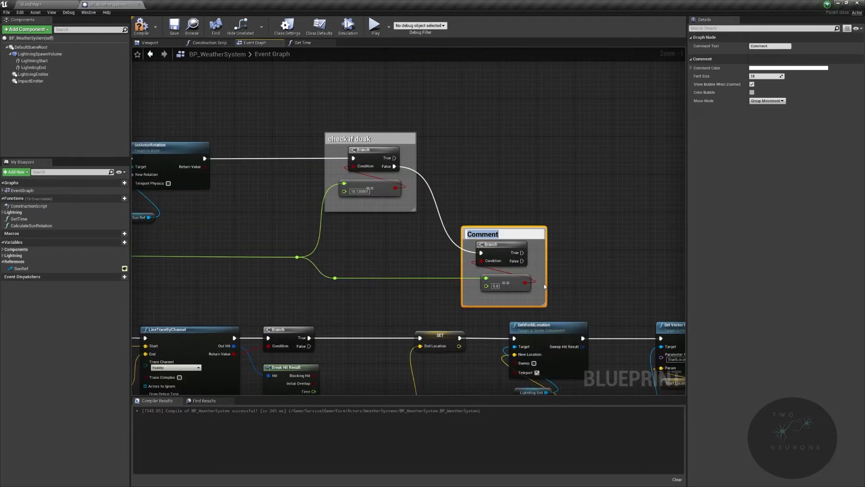
type("check if dawn")
key("Return")
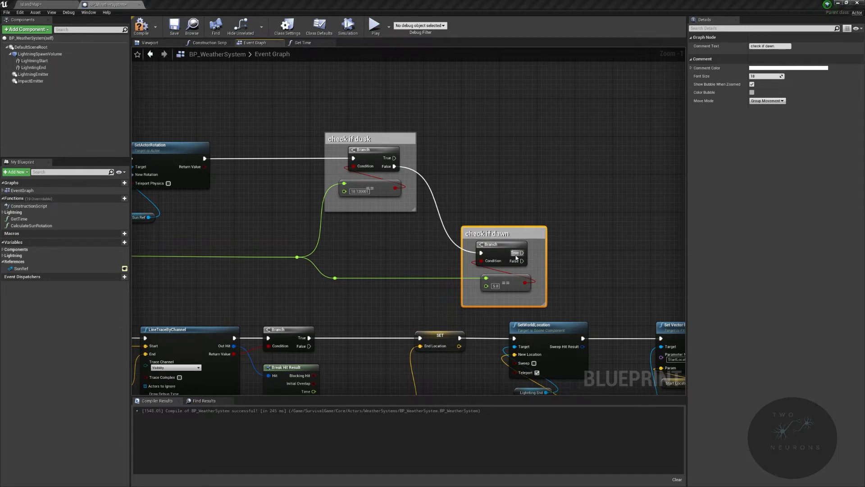
left_click_drag(521, 253, 634, 253)
right_click_drag(633, 250, 531, 256)
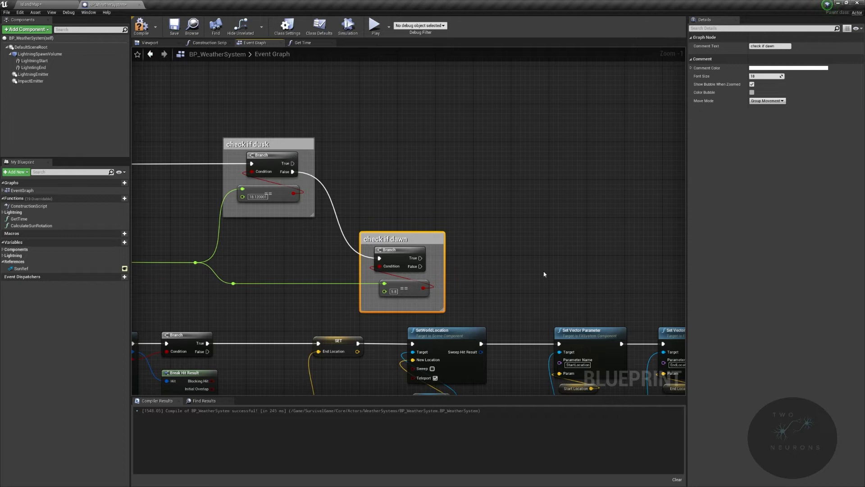
- Move the whole TriggerLightning node chain further down to make room beneath the Event Tick logic
right_click_drag(405, 171, 623, 145)
scroll(623, 144, "down", 4)
left_click_drag(251, 221, 608, 332)
right_click_drag(607, 333, 684, 342)
scroll(390, 297, "up", 4)
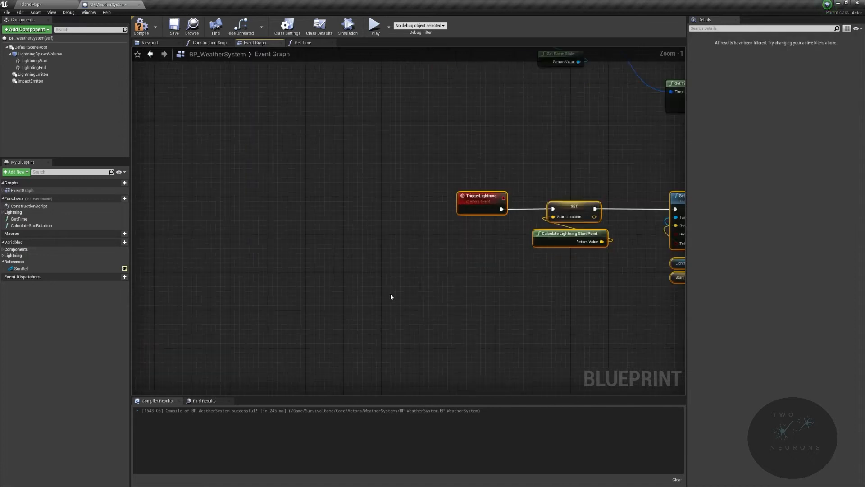
key("Down")
key("Down")
key("Down")
key("Down")
key("Down")
key("Down")
key("Down")
key("Down")
key("Down")
key("Down")
key("Down")
key("Down")
key("Down")
key("Down")
key("Down")
key("Down")
key("Down")
key("Down")
key("Down")
key("Down")
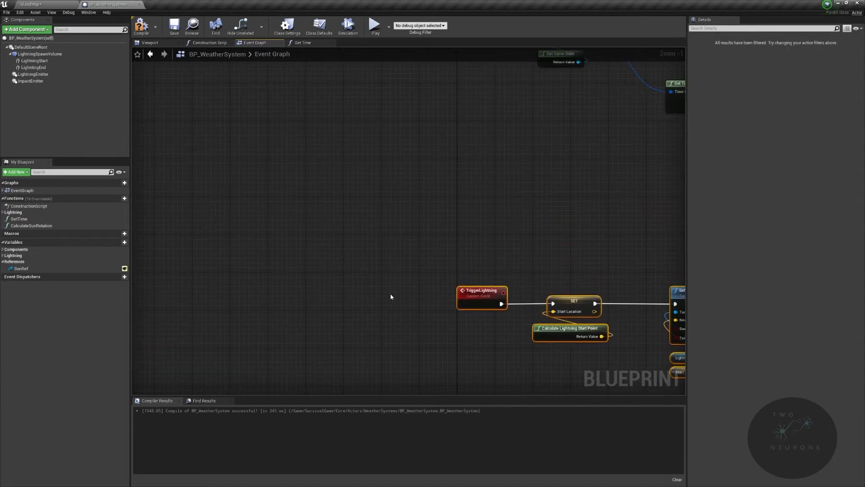
- Add a timeline named Sunset fed by the True output of the "check if dusk" Branch
right_click_drag(621, 185, 195, 296)
right_click_drag(676, 232, 429, 255)
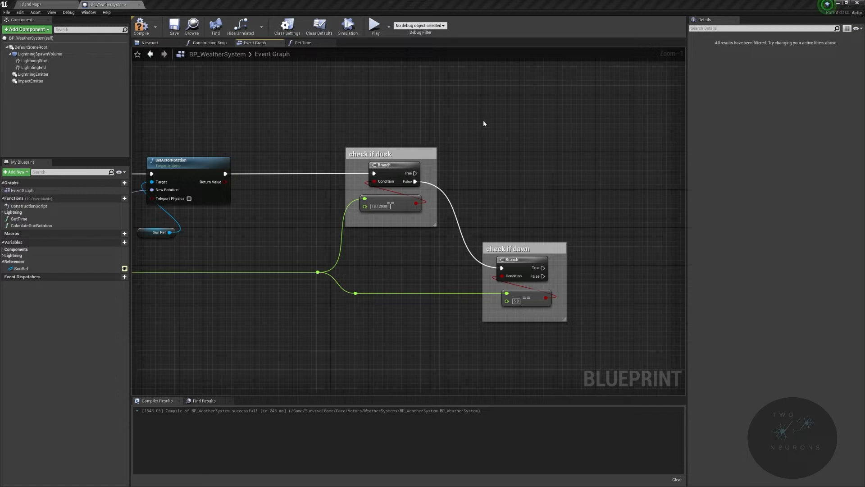
left_click_drag(415, 173, 559, 175)
type("timeline")
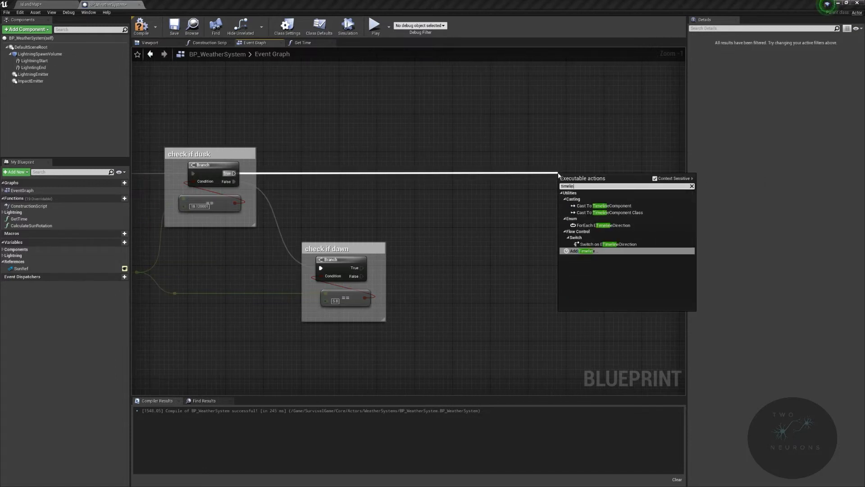
key("Return")
type("Suns")
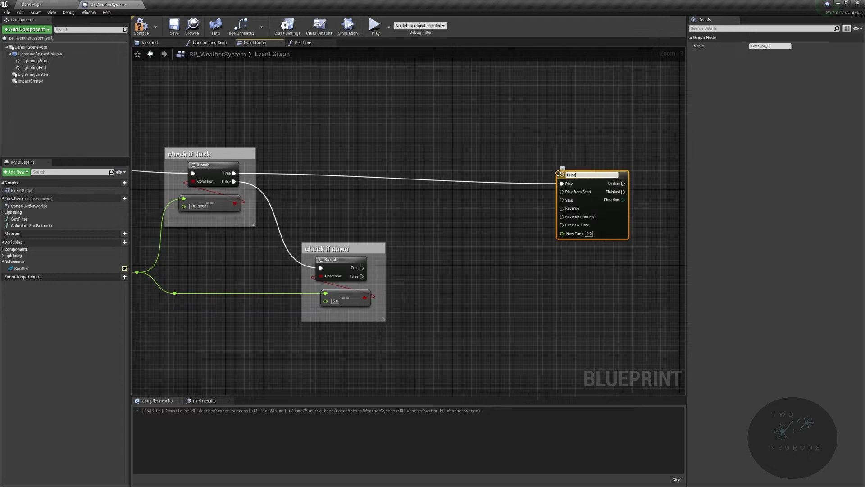
type("et")
key("Return")
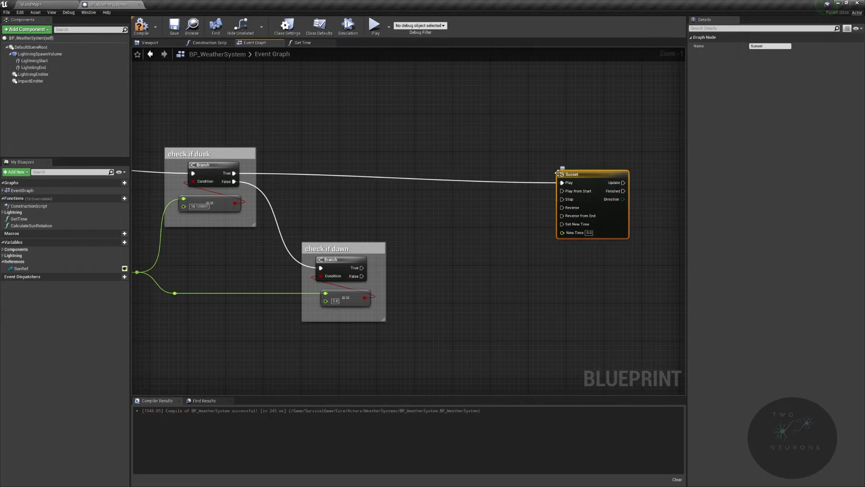
- Open the Sunset timeline, set its length to 52, and check that duration against the calculations.xlsx spreadsheet
double_click(561, 172)
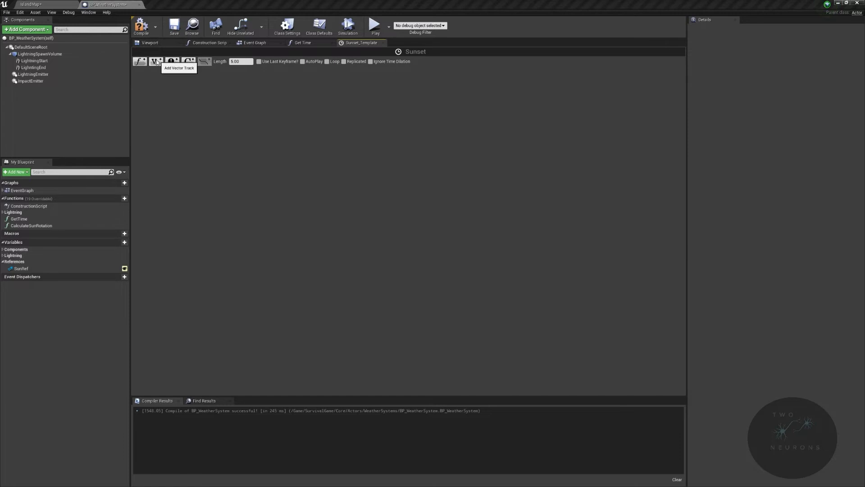
left_click(242, 61)
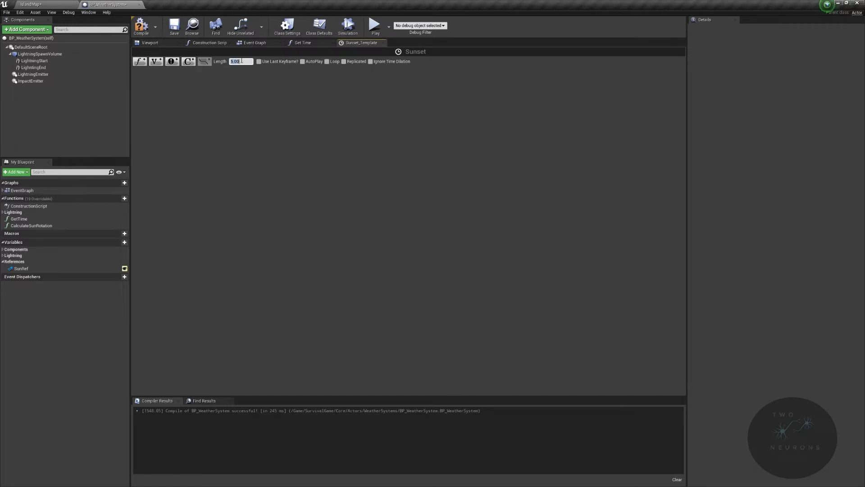
type("52")
key("Return")
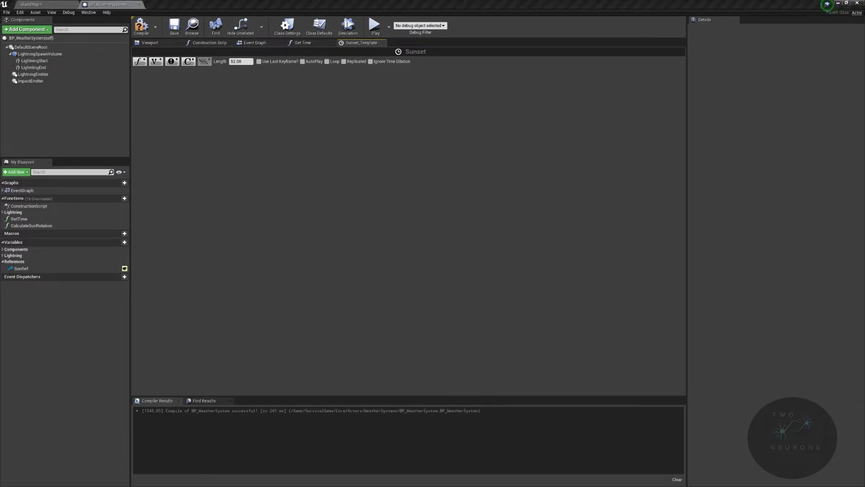
key("alt+Tab")
left_click_drag(616, 96, 523, 76)
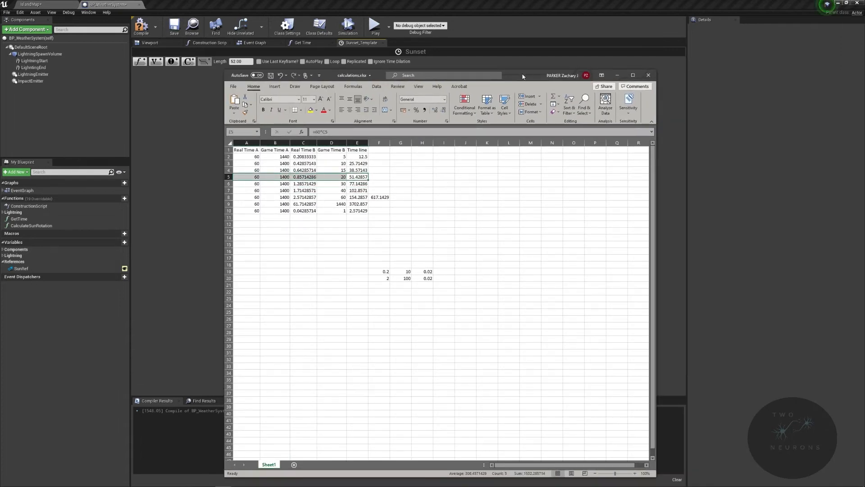
key("alt+Tab")
- Add a float track named DeltaIntensity to the Sunset timeline
left_click(139, 61)
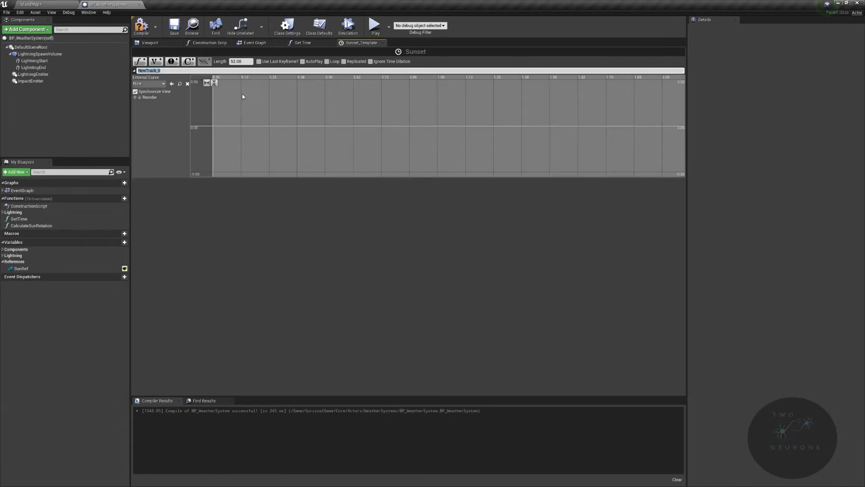
type("De")
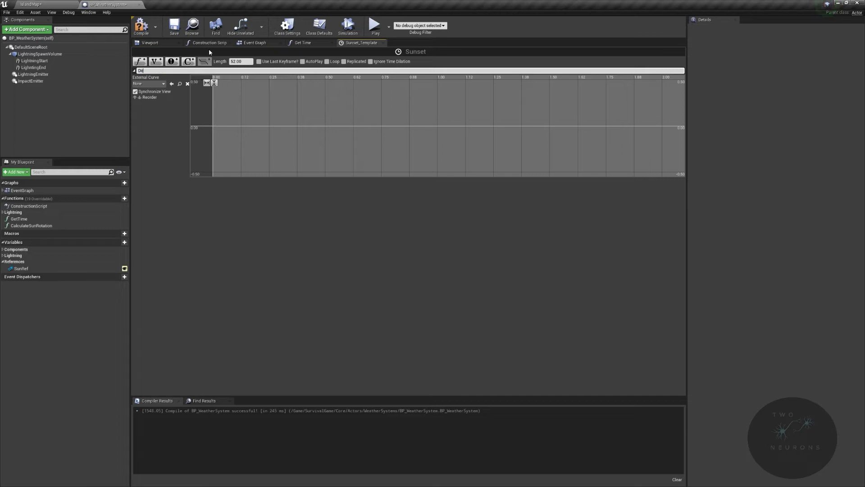
type("ltaIntensity")
key("Return")
- Add two keys to the DeltaIntensity curve and set the first one to time 0 and value 0
right_click(242, 154)
left_click(259, 163)
right_click(527, 109)
left_click(533, 117)
left_click_drag(234, 161, 247, 139)
left_click(233, 82)
type("0")
key("Tab")
type("0")
key("Return")
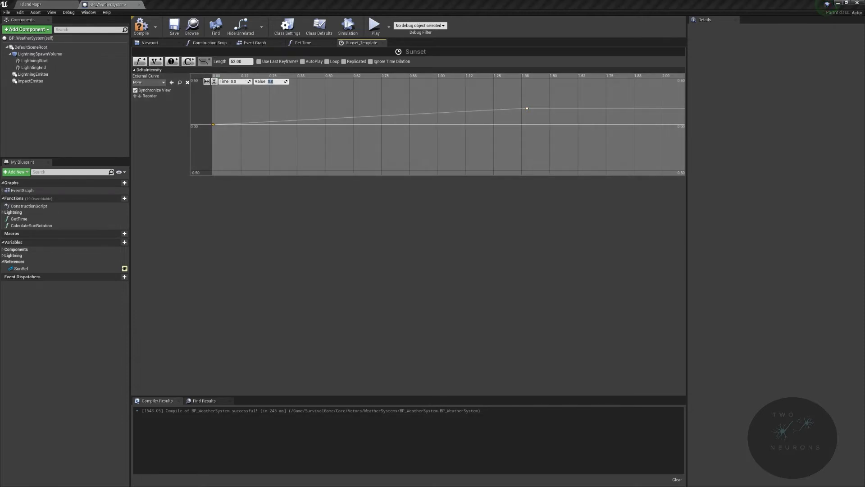
- Set the second DeltaIntensity key to time 51.4998 and value 1.0, and fit the whole curve in view
left_click(536, 96)
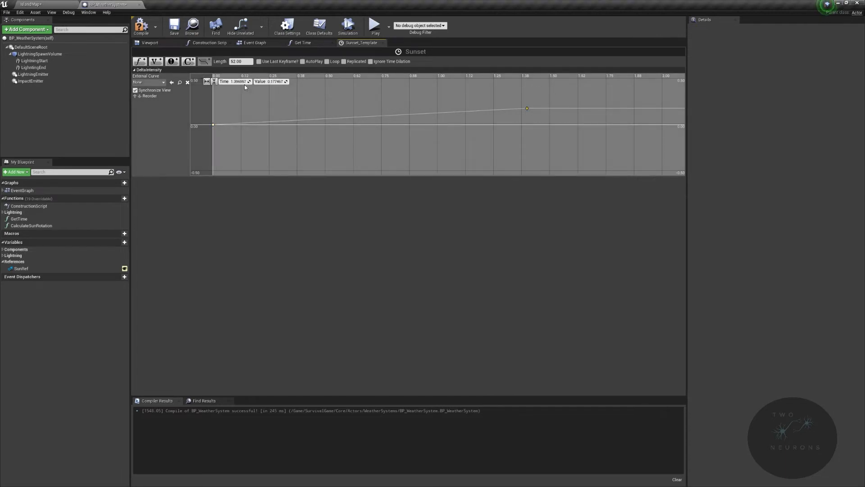
left_click(526, 108)
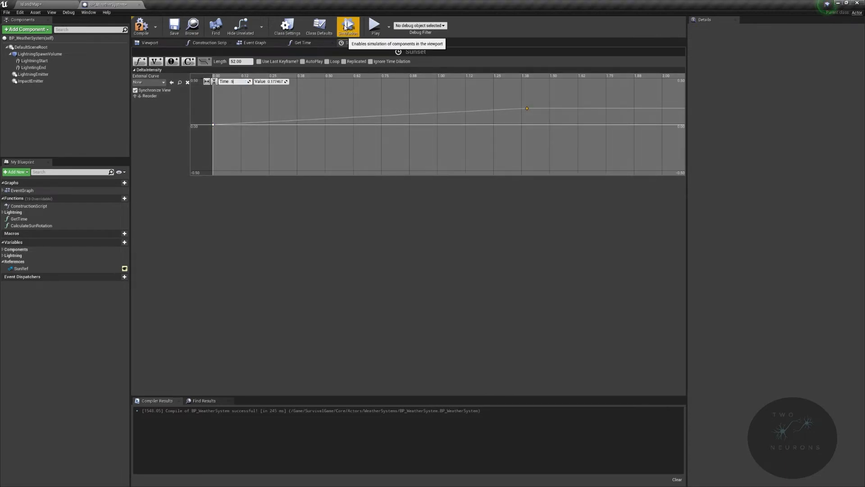
type("51.4998")
key("Return")
key("Tab")
type("1.0")
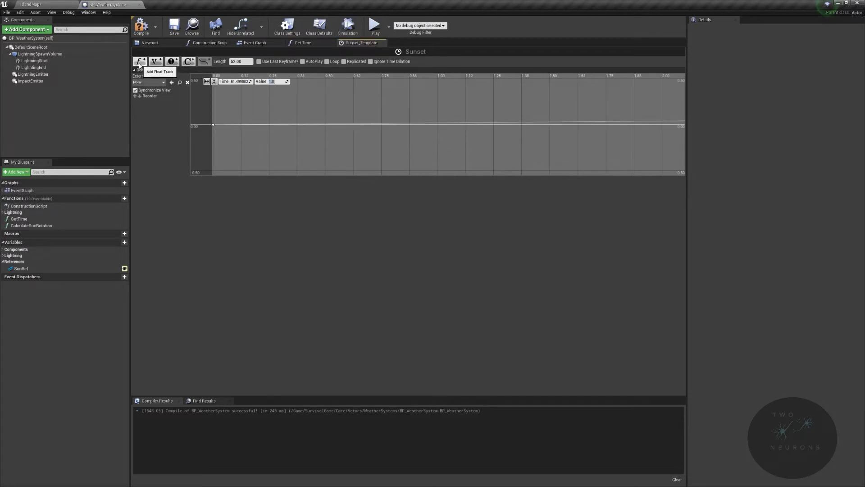
left_click(206, 81)
left_click(214, 81)
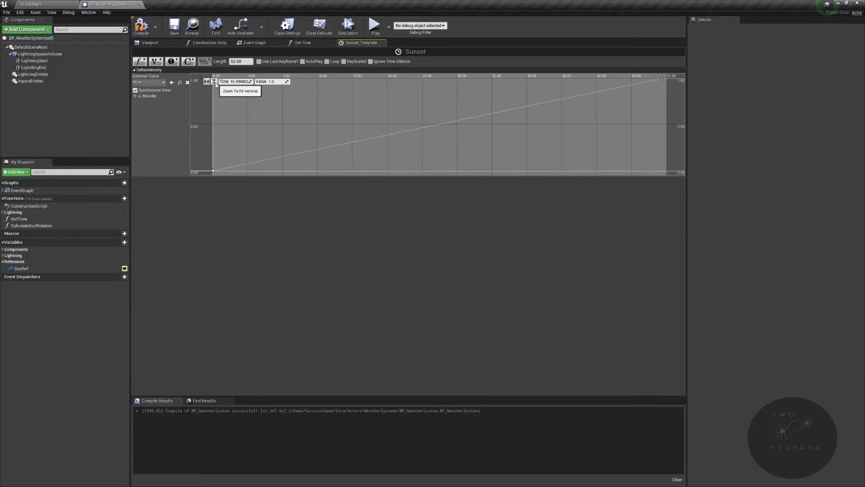
- Smooth both DeltaIntensity keys with auto interpolation, steepen the first key's tangent for a faster early rise, and compile the blueprint
key("1")
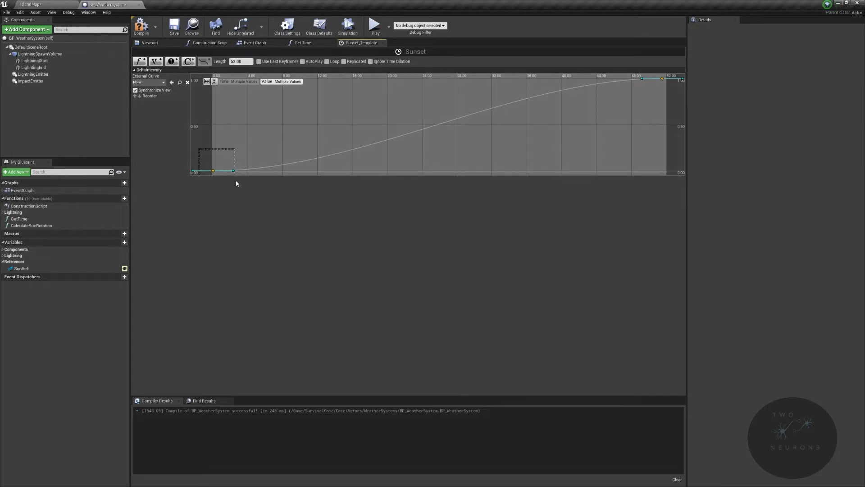
left_click(233, 171)
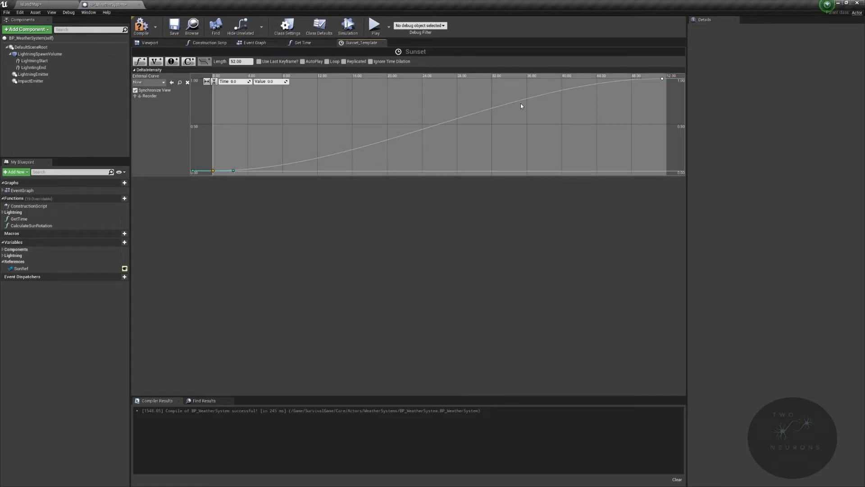
left_click_drag(233, 172, 233, 167)
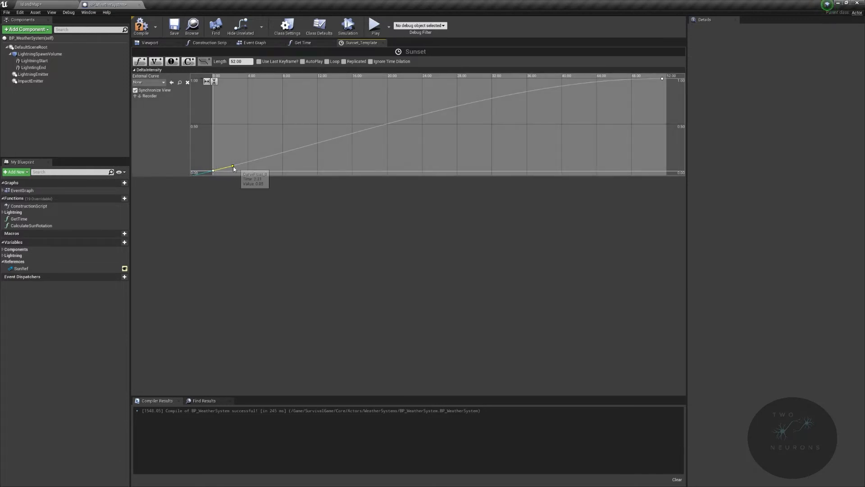
left_click_drag(233, 168, 231, 164)
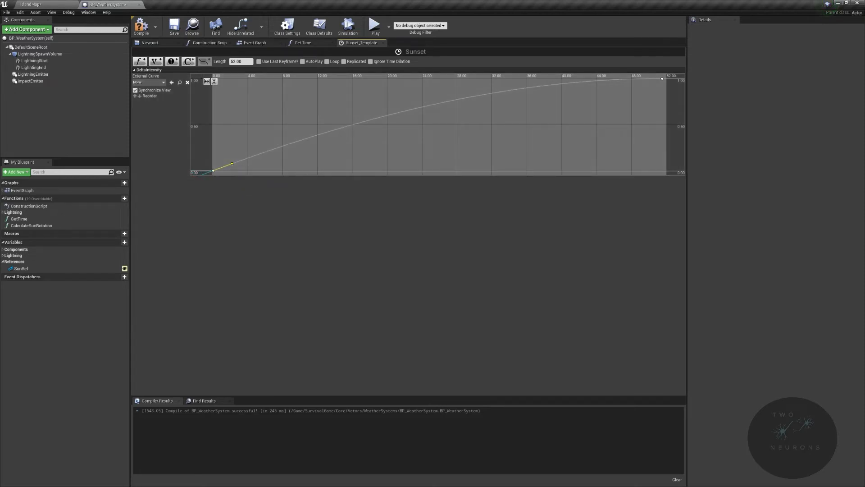
left_click(141, 26)
- In the Event Graph, shift the Sun Ref node away from SetActorRotation and add a reroute node on its wire to Target
left_click(258, 44)
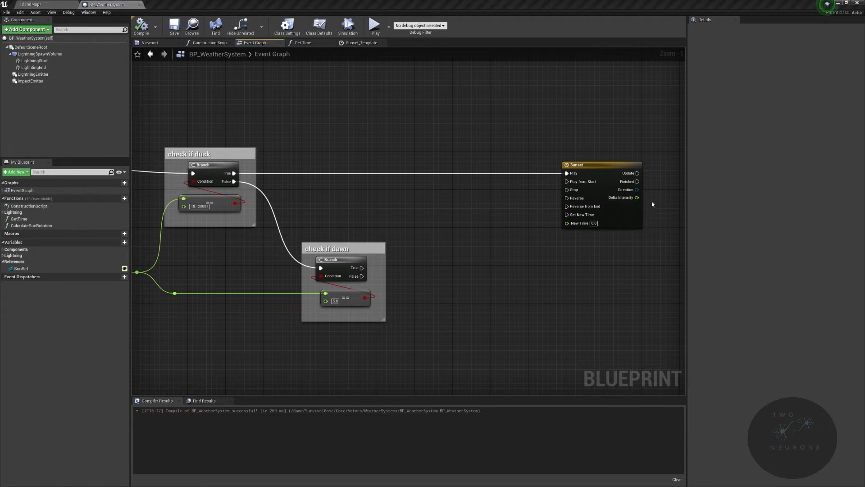
right_click_drag(135, 221, 440, 210)
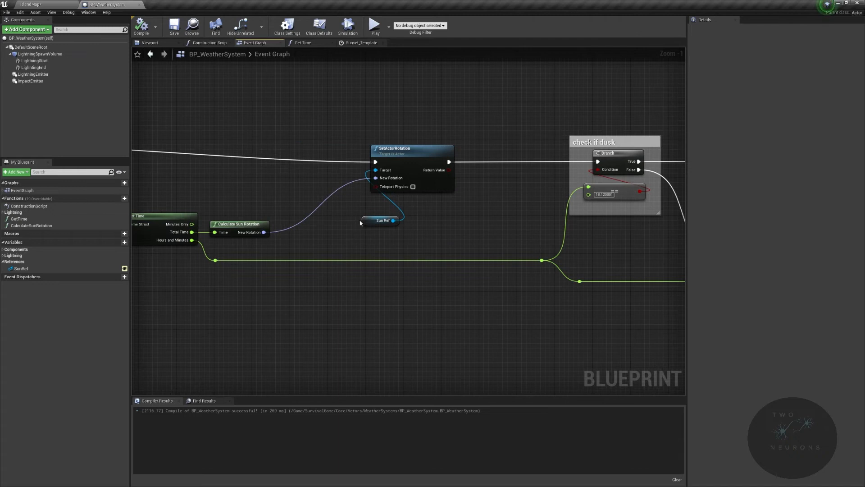
left_click_drag(365, 221, 310, 224)
scroll(352, 216, "down", 2)
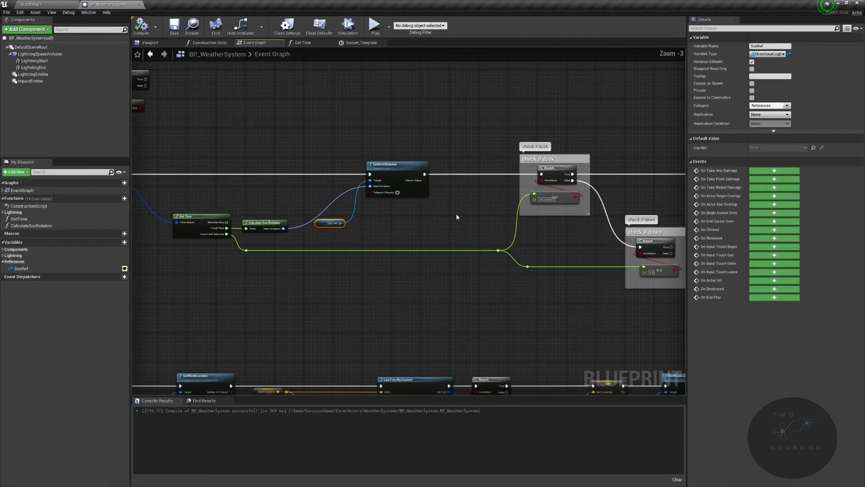
double_click(356, 212)
left_click_drag(355, 212, 316, 223)
left_click(382, 234)
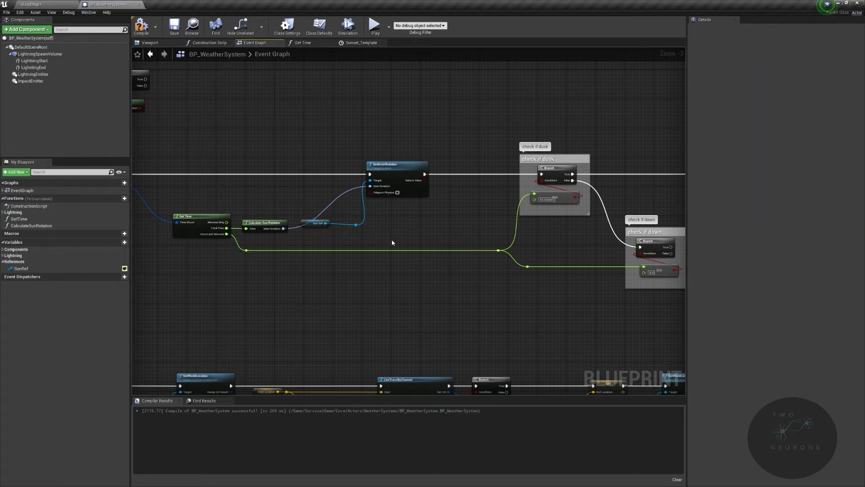
- Extend the rerouted Sun Ref wire past the Sunset timeline into a new Set Intensity (LightComponent) node
scroll(392, 225, "up", 3)
left_click_drag(331, 228, 613, 229)
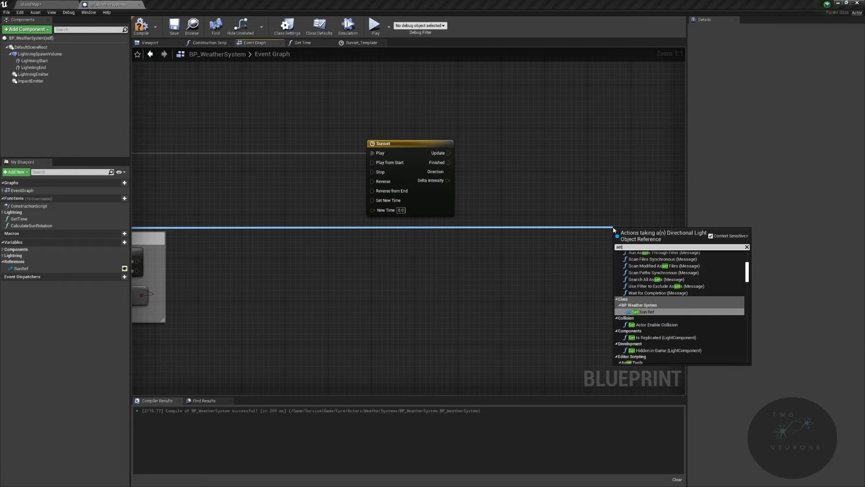
type("set intensi")
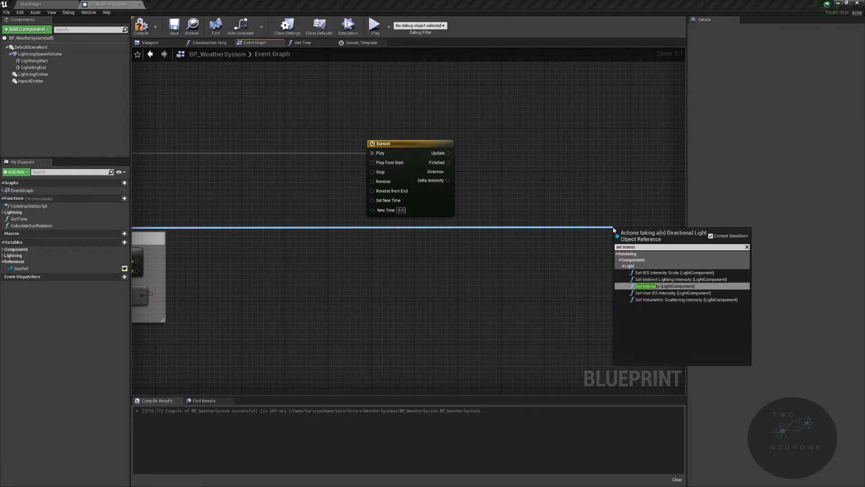
key("Return")
- Connect the Sunset timeline's Update output to Set Intensity and line the node up with the execution wire
scroll(400, 201, "down", 5)
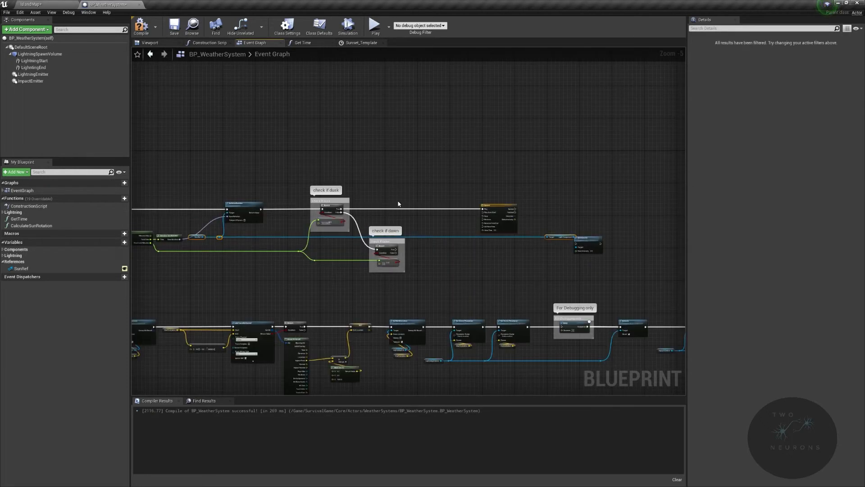
scroll(597, 249, "up", 5)
left_click_drag(597, 249, 390, 163)
left_click_drag(592, 173, 613, 148)
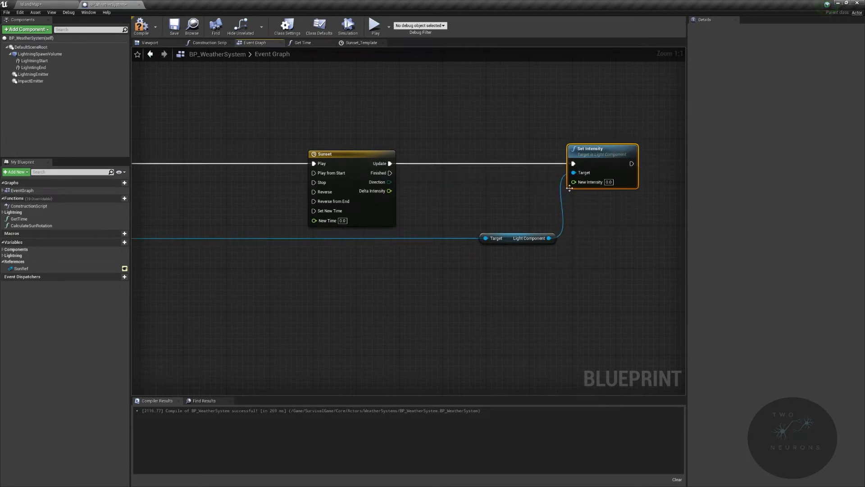
- Feed Set Intensity's New Intensity from a float Lerp node and place it above the Light Component getter
left_click_drag(574, 182, 509, 195)
type("Lerp")
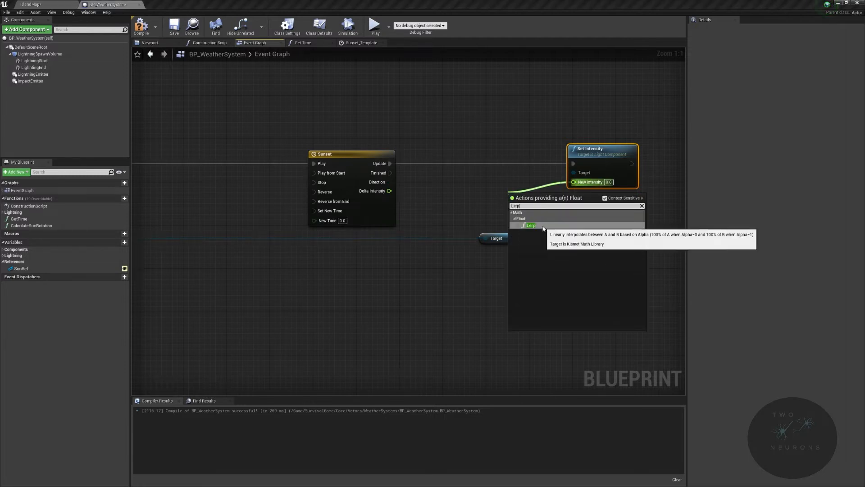
left_click(541, 225)
left_click_drag(545, 204, 510, 188)
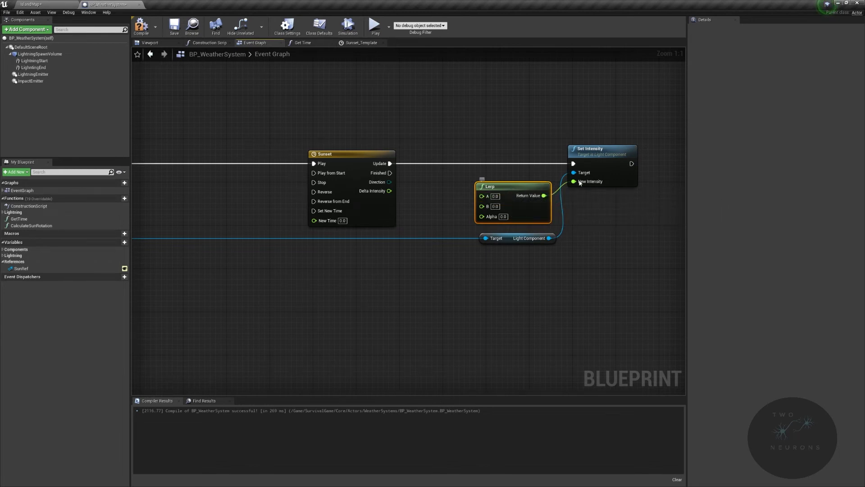
- Check the Light Source's intensity setting in the level map and return to the BP_WeatherSystem event graph
left_click(47, 4)
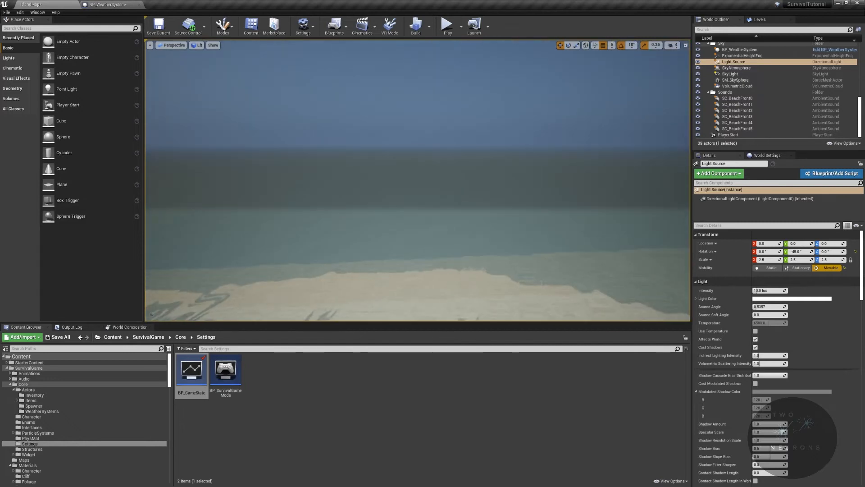
right_click_drag(351, 151, 351, 151)
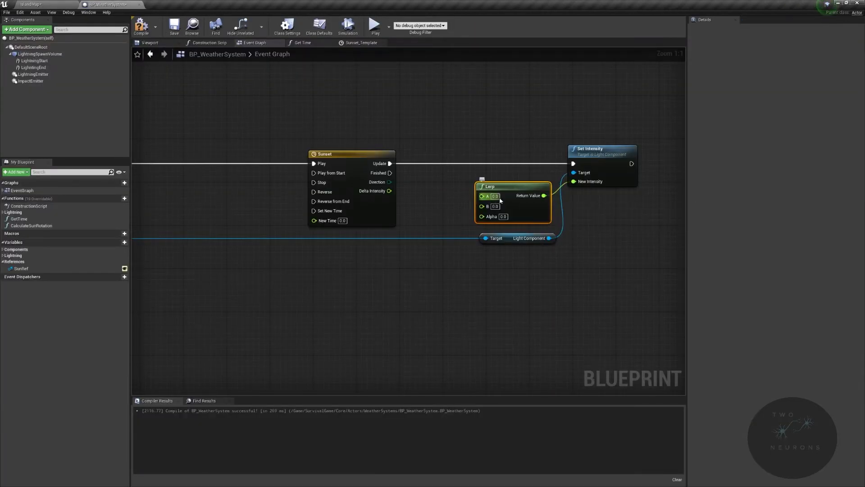
- Set the Lerp node's A value to 10
left_click(495, 206)
left_click(495, 196)
type("10")
key("Return")
- Check the Light Source's intensity in the level, and return to the BP_WeatherSystem graph
left_click(36, 4)
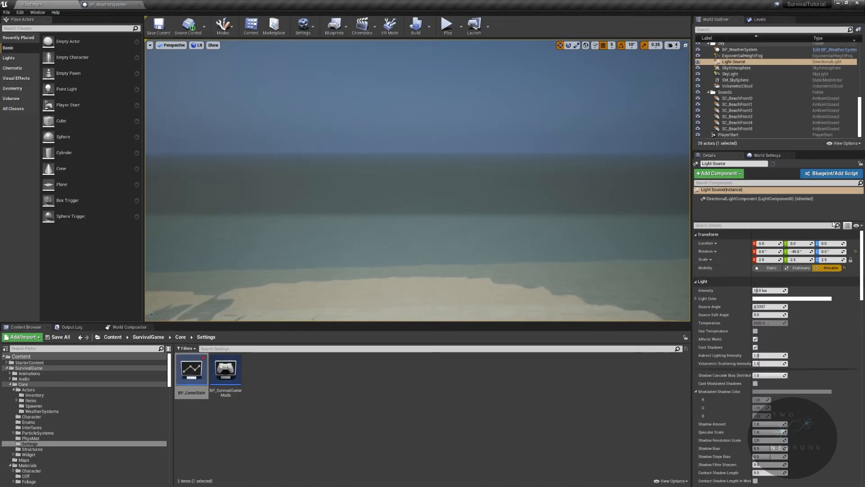
left_click(755, 76)
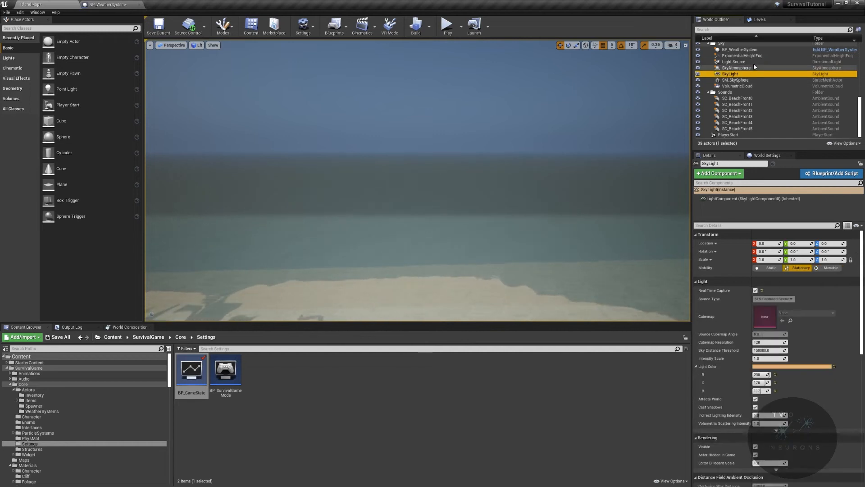
left_click(753, 63)
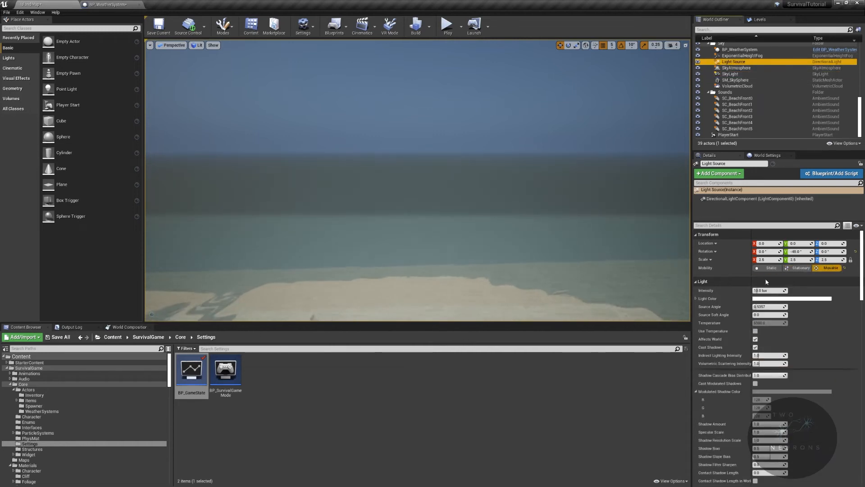
left_click(108, 4)
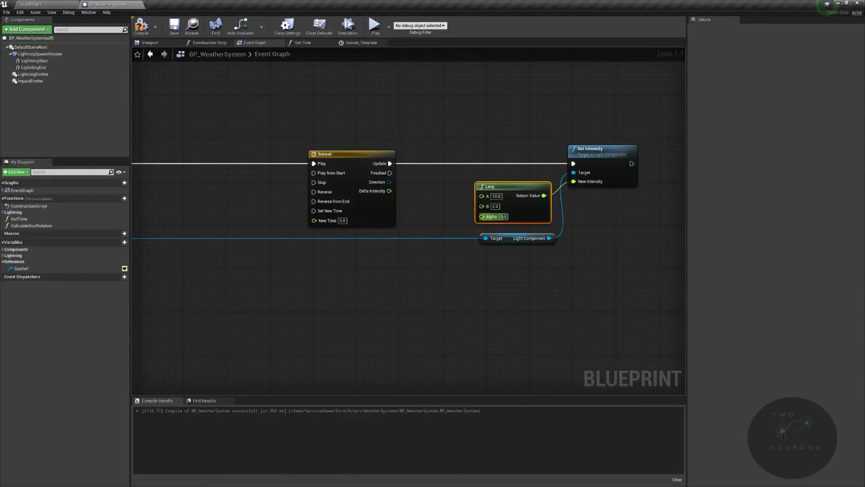
- Set the Lerp's B value to 0.1 and wire the Sunset timeline's Delta Intensity to its Alpha
left_click(495, 206)
type("0.1")
left_click_drag(390, 191, 482, 218)
- Move the "check if dawn" comment group with its nodes closer to the "check if dusk" group
right_click_drag(430, 226, 685, 207)
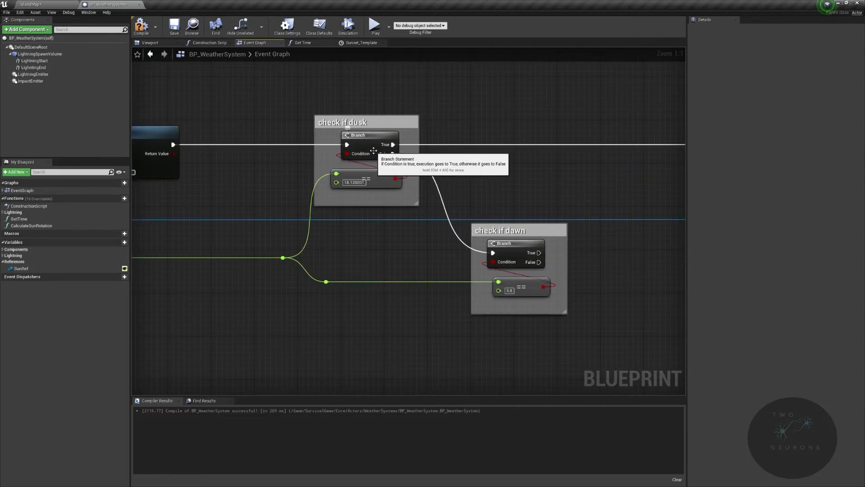
right_click_drag(505, 154, 136, 176)
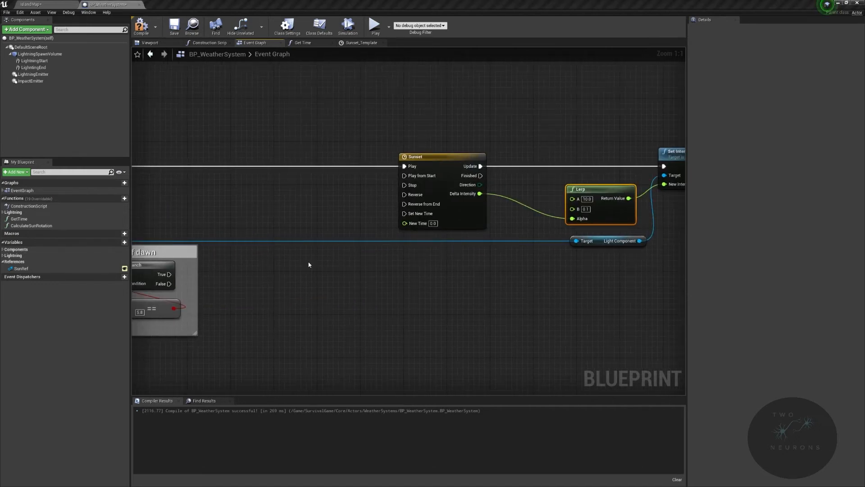
right_click_drag(235, 253, 425, 226)
left_click_drag(276, 230, 398, 307)
key("ctrl+z")
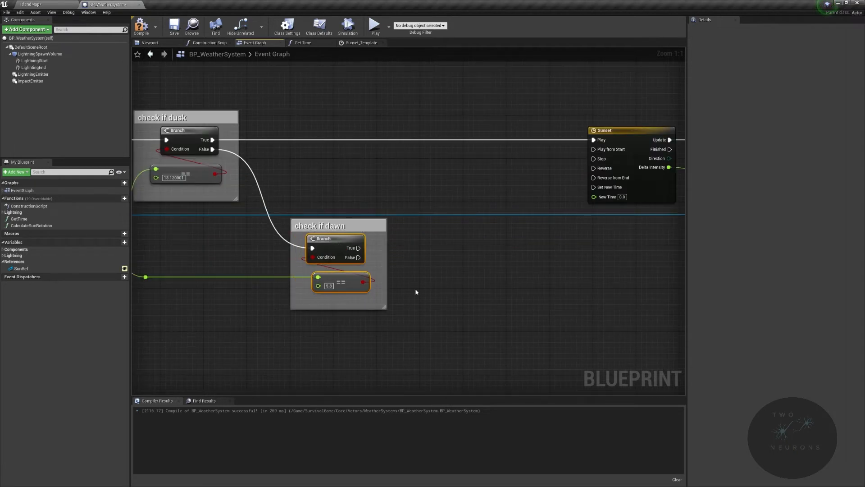
left_click(376, 230)
left_click_drag(375, 229, 343, 230)
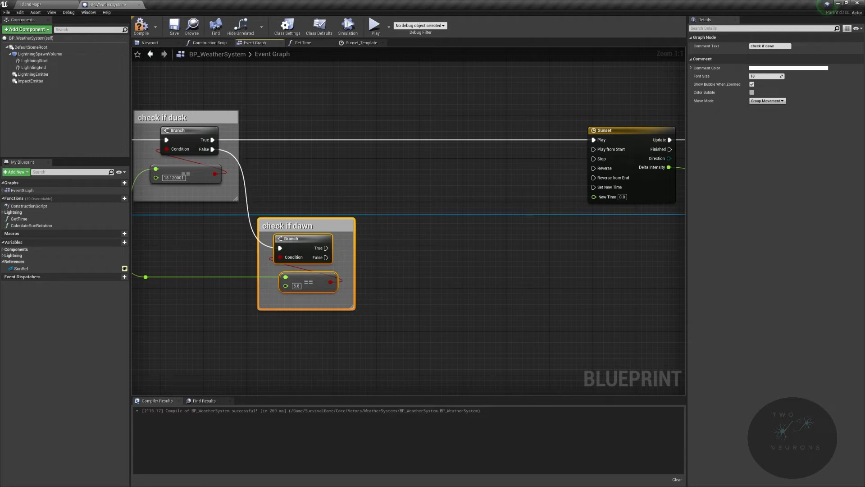
- Connect the dawn Branch's True output to the Sunset timeline's Reverse input, routing the wire through a reroute node below the timeline
left_click_drag(325, 248, 601, 169)
double_click(546, 175)
left_click_drag(549, 174, 563, 253)
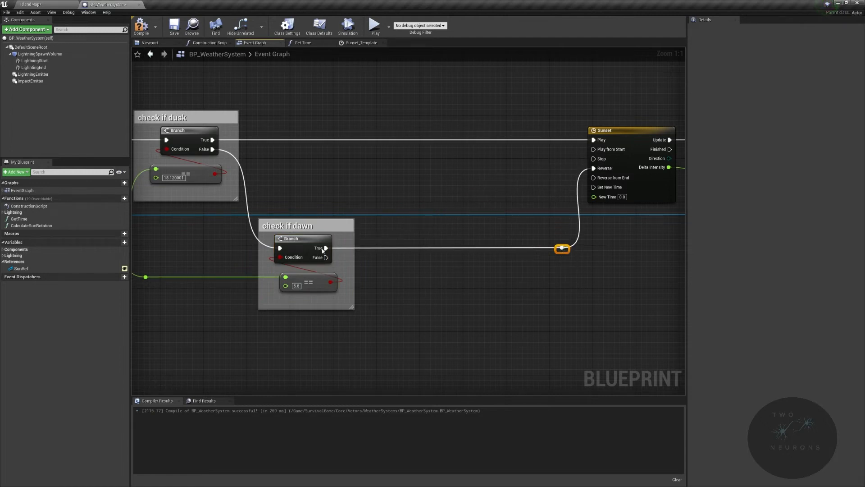
- Review the event graph from the dusk and dawn checks through Sunset and Set Intensity, back to the BeginPlay validity nodes
right_click_drag(445, 249, 193, 273)
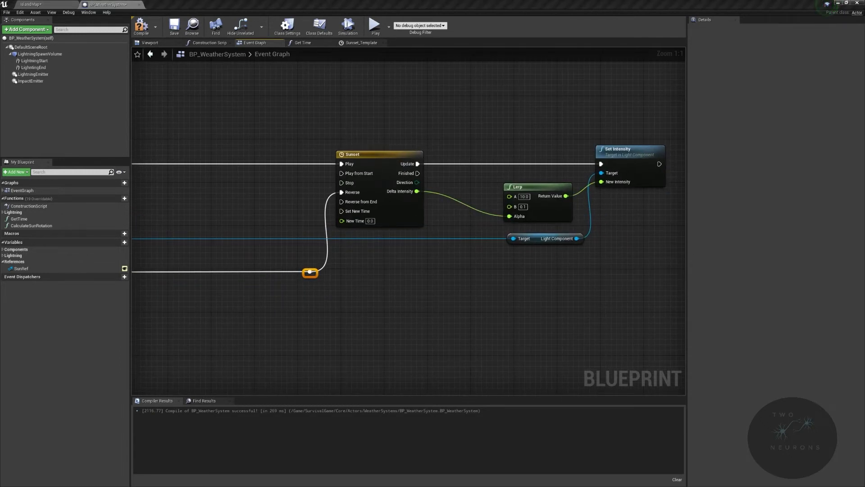
right_click_drag(615, 237, 81, 237)
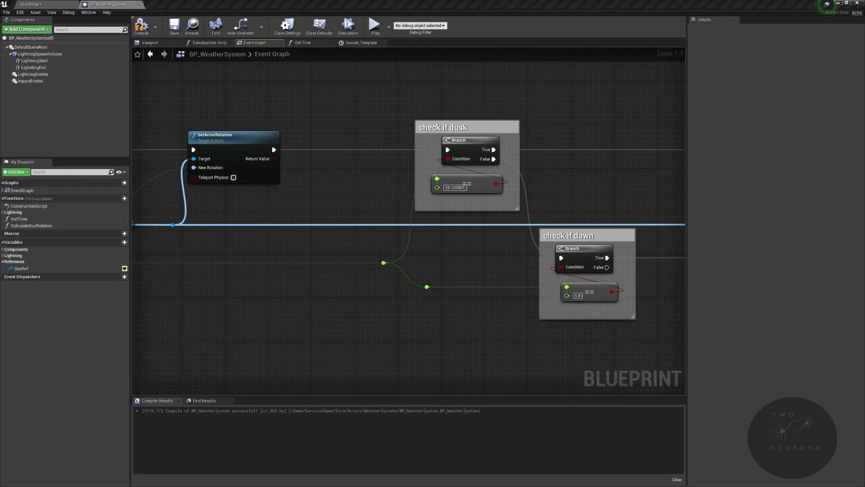
right_click_drag(585, 189, 187, 221)
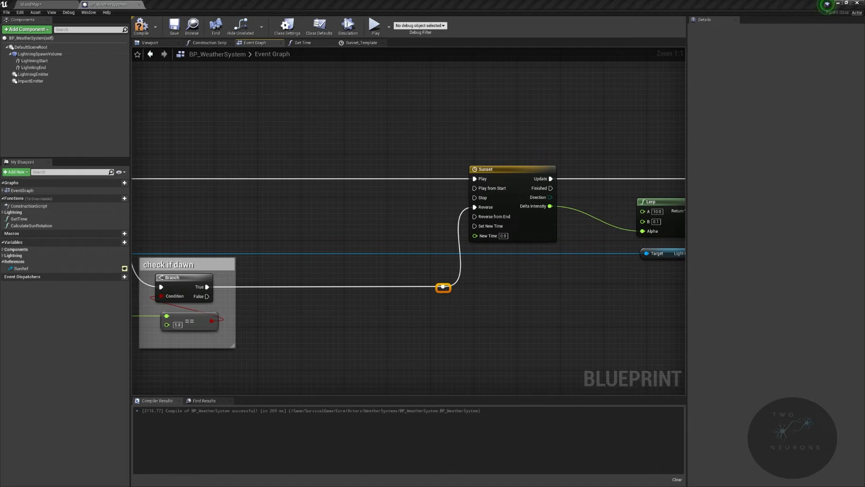
right_click_drag(663, 158, 385, 191)
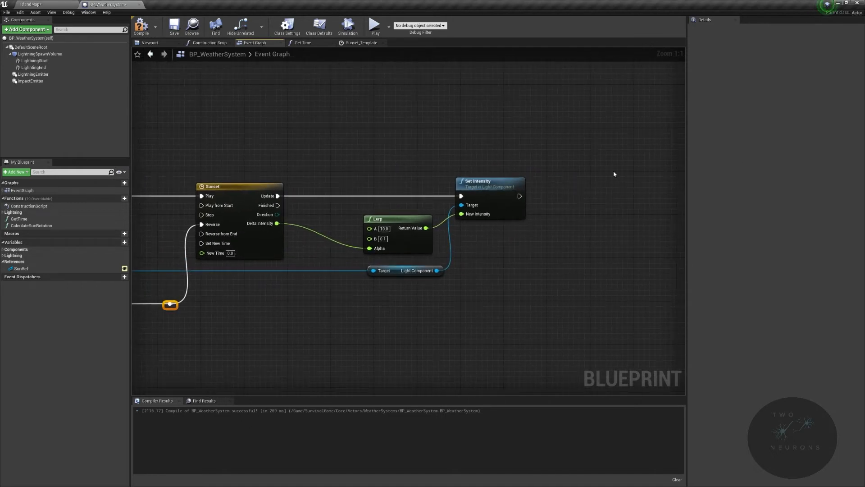
right_click_drag(315, 123, 571, 184)
right_click_drag(135, 160, 372, 184)
left_click_drag(299, 101, 403, 211)
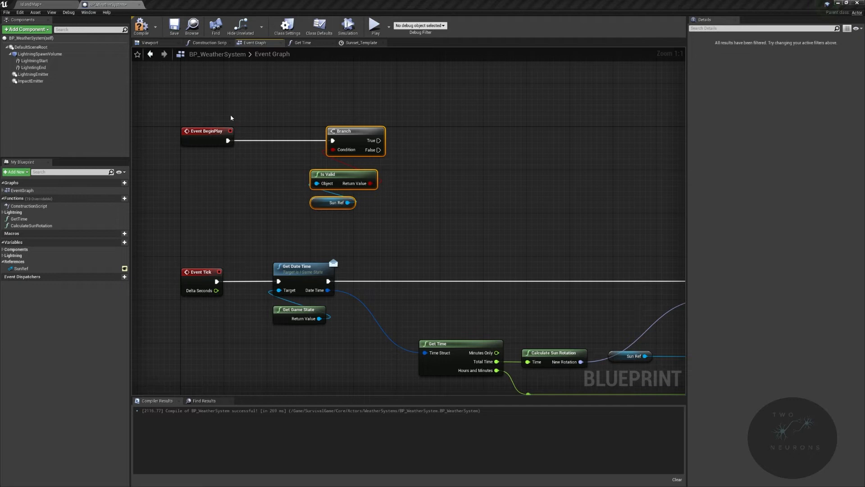
left_click_drag(156, 103, 385, 216)
- Inspect the lighting on the island terrain in the level viewport, and return to the BP_WeatherSystem graph
left_click(31, 4)
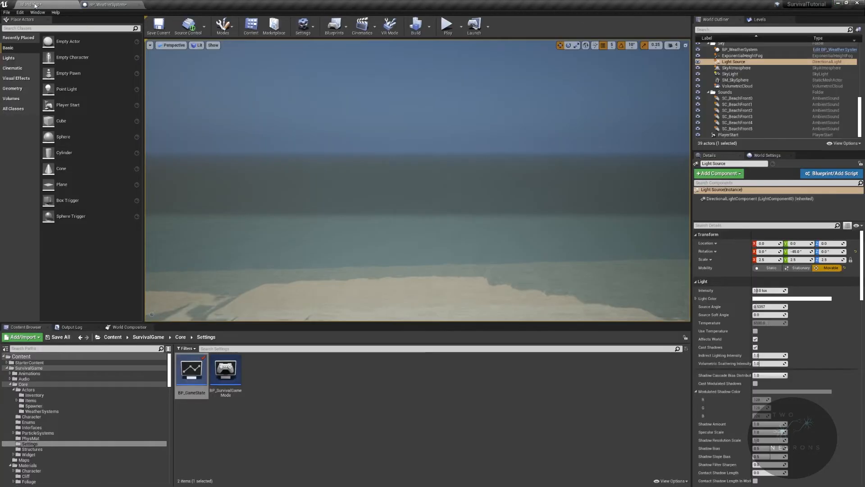
left_click(109, 5)
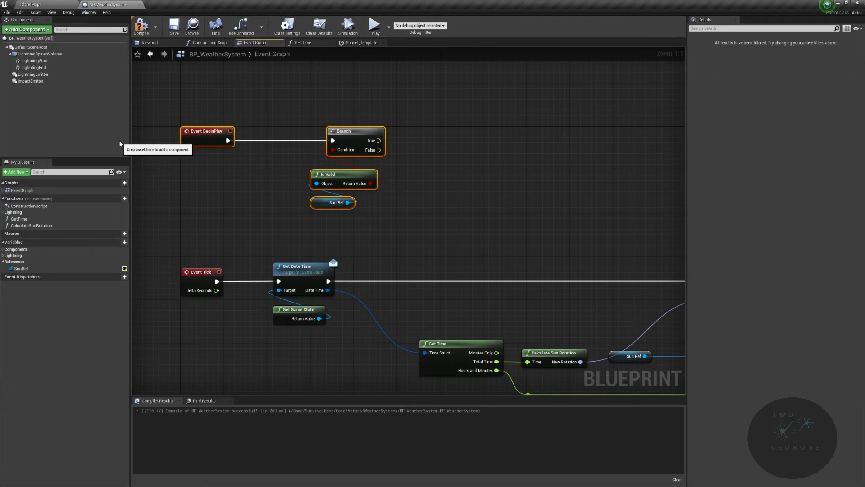
left_click(31, 5)
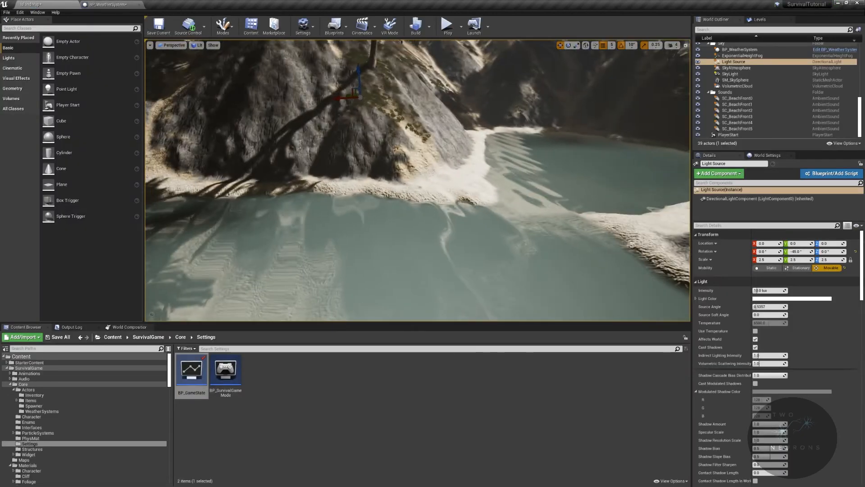
right_click_drag(418, 181, 334, 119)
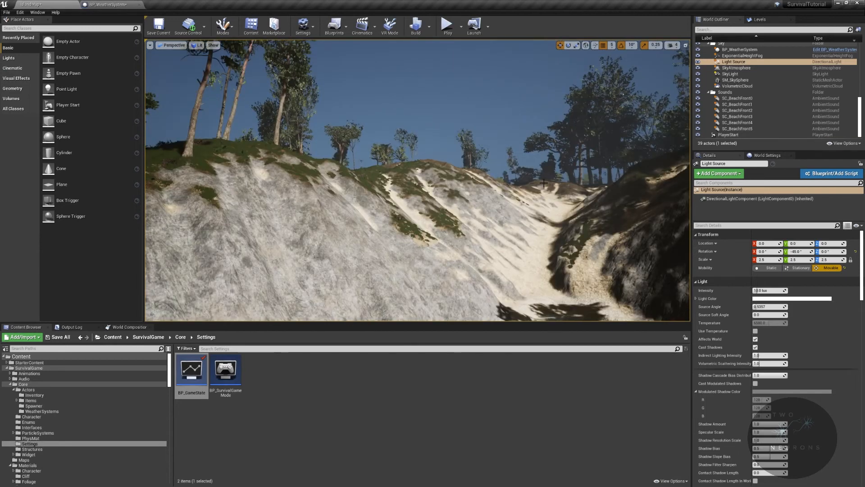
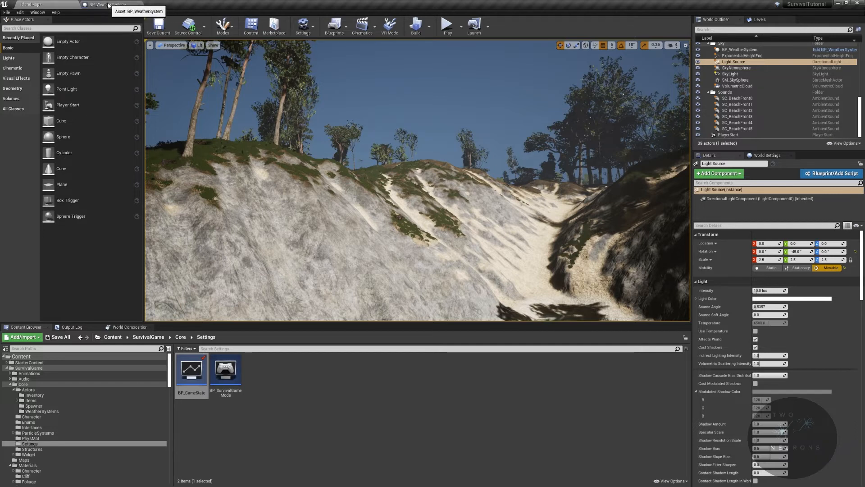
left_click(106, 6)
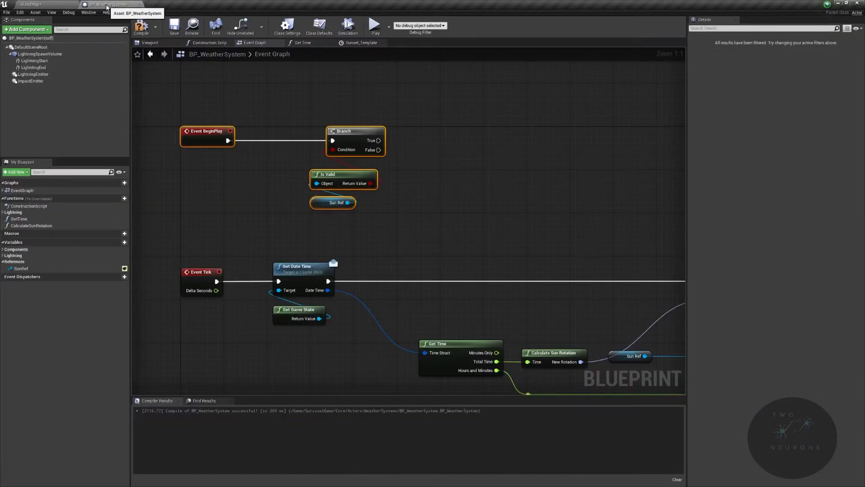
- Shift the BeginPlay nodes up slightly and move Is Valid and Sun Ref closer beneath the Branch
left_click(278, 161)
left_click_drag(161, 92, 395, 202)
left_click_drag(339, 177, 339, 171)
left_click_drag(400, 218, 339, 167)
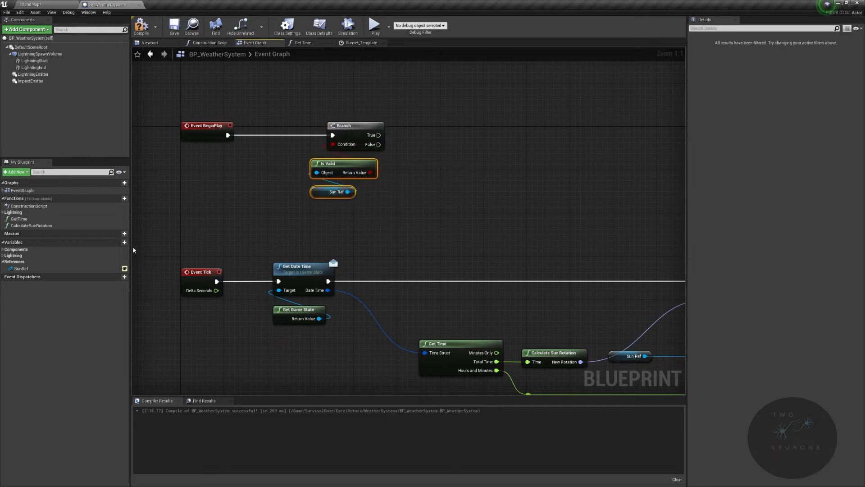
- Add a new blueprint variable named postProcessingRef
left_click(103, 269)
left_click(124, 242)
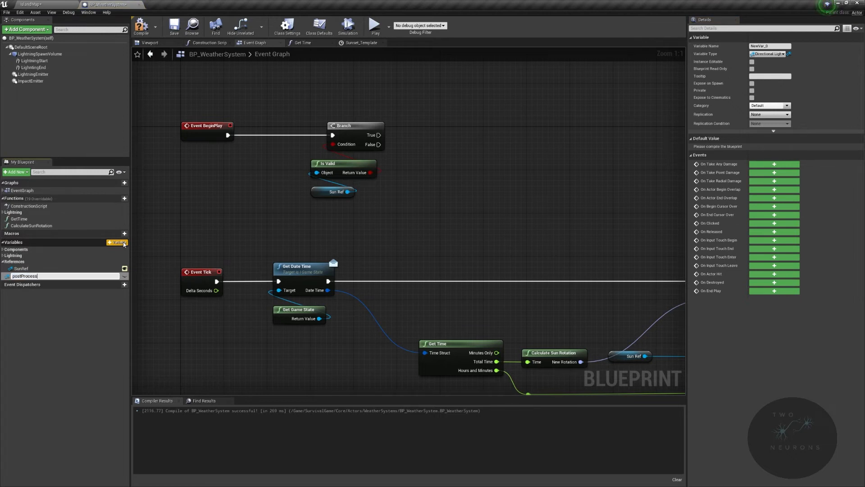
type("postProcessingRef")
key("Return")
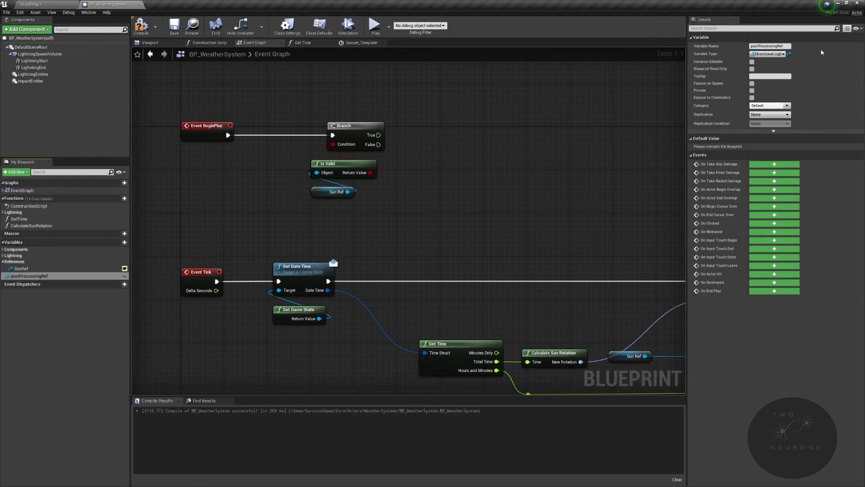
- Set the type of postProcessingRef to a Post Process Volume object reference
left_click(768, 54)
type("Post Porce")
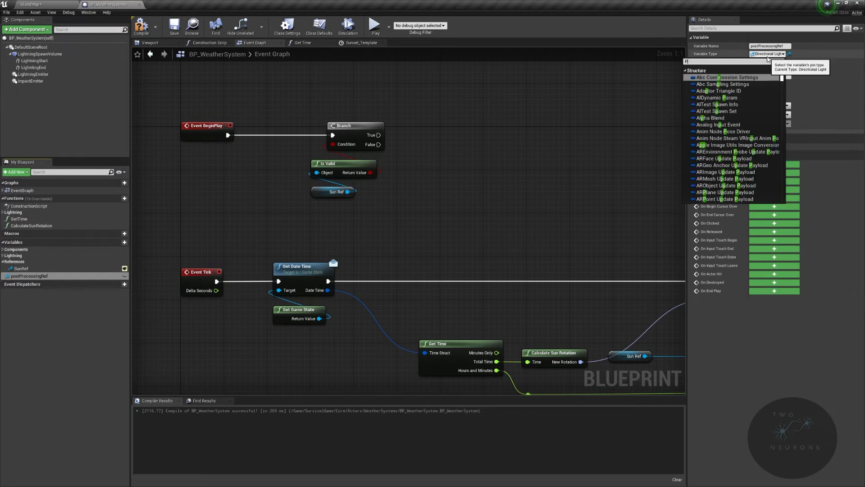
key("BackSpace")
key("BackSpace")
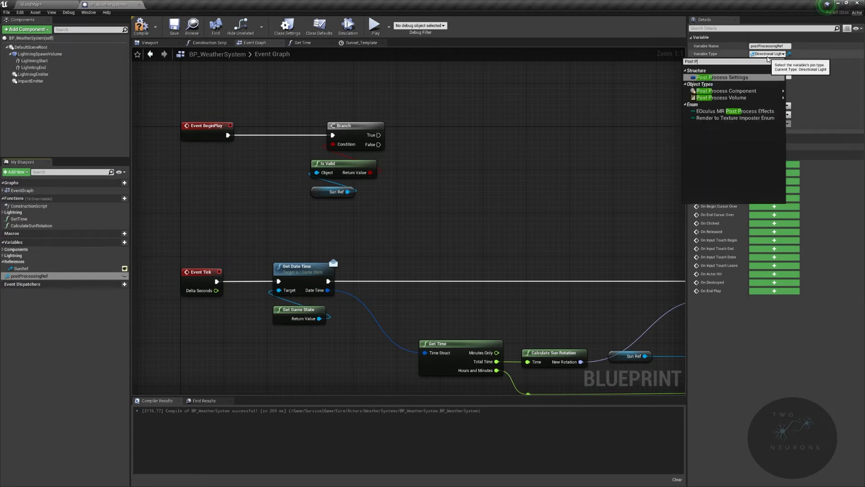
type("r")
mouse_move(743, 97)
left_click(807, 95)
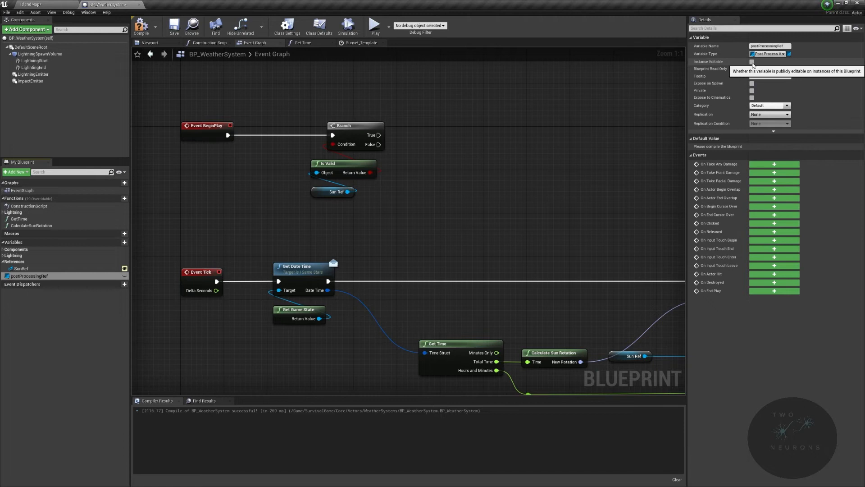
- Make postProcessingRef instance editable and assign it to the References category
left_click(752, 62)
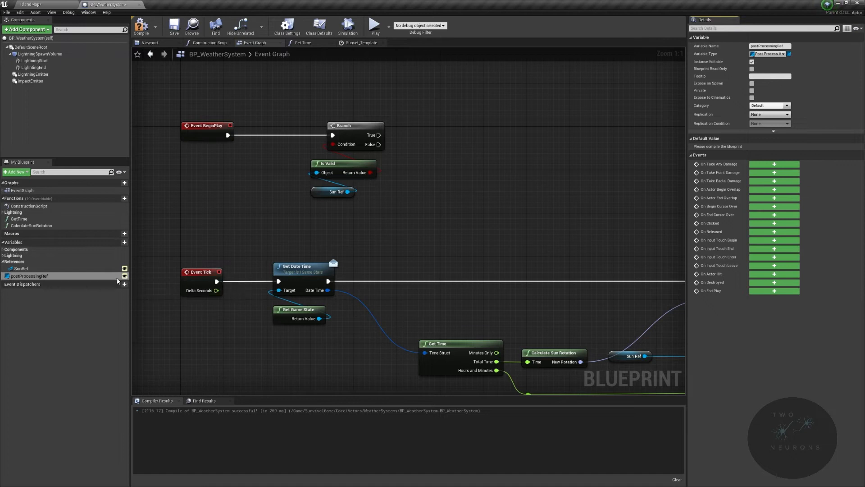
left_click(771, 106)
left_click(770, 122)
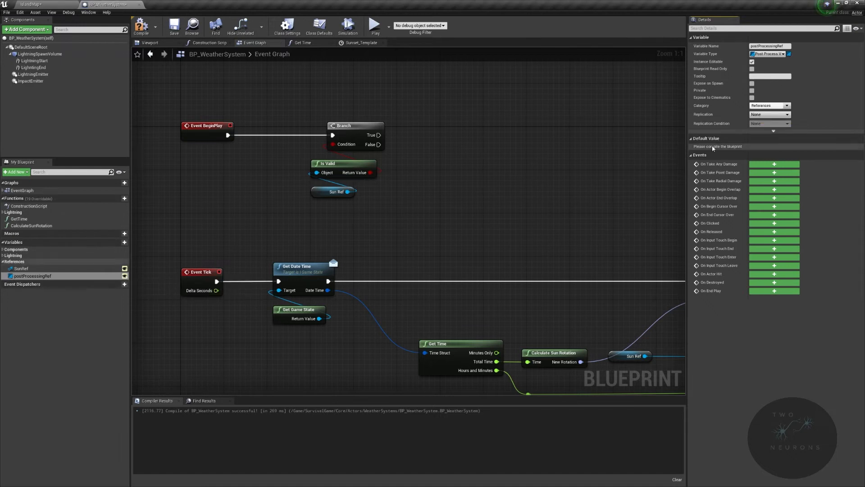
- Duplicate the Is Valid node and place the copy below the Sun Ref node
left_click(351, 173)
key("ctrl+c")
key("ctrl+v")
left_click_drag(432, 207, 347, 208)
- Insert an AND Boolean node before the Branch condition and feed it both Is Valid return values
left_click_drag(333, 144, 433, 171, "ctrl")
type("and")
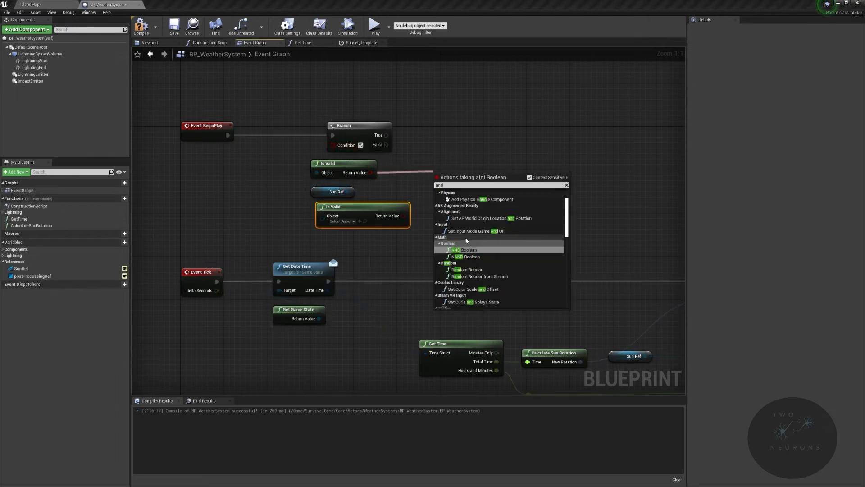
key("Return")
left_click_drag(404, 216, 441, 184)
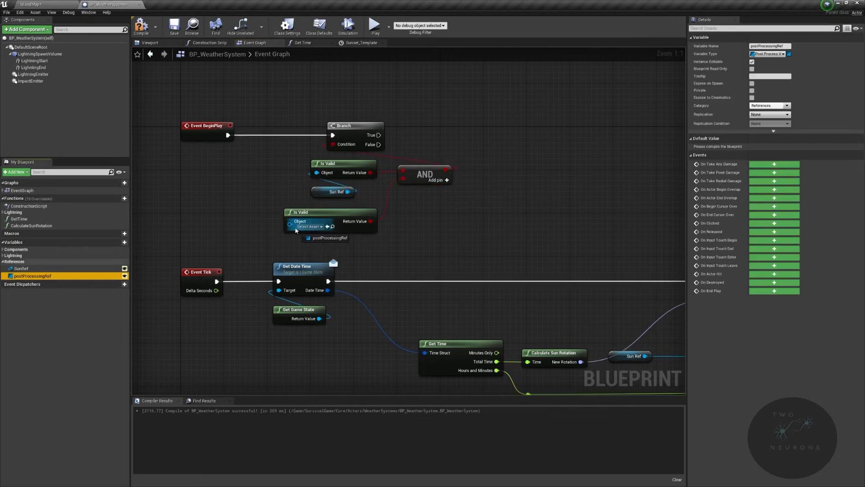
- Feed a postProcessingRef getter into the second Is Valid's Object input and align the pair under the Sun Ref nodes
left_click_drag(296, 230, 295, 229)
left_click_drag(232, 227, 298, 240)
left_click_drag(268, 206, 352, 248)
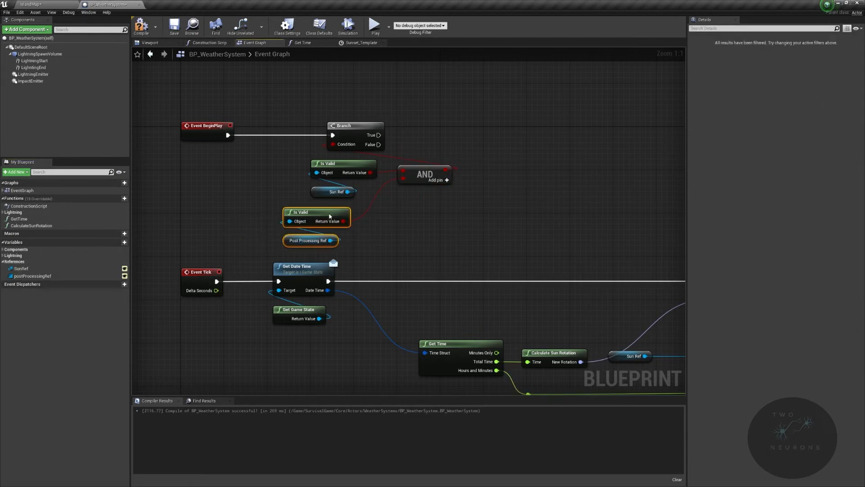
left_click_drag(311, 211, 343, 212)
- Add a Print String node on the BeginPlay Branch's False output with the text "NULL POINTER!"
left_click_drag(378, 144, 535, 141)
type("print st")
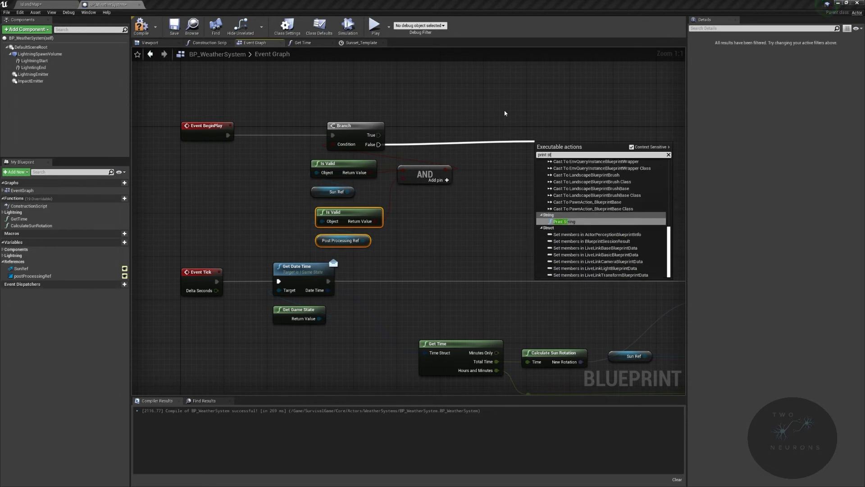
key("Return")
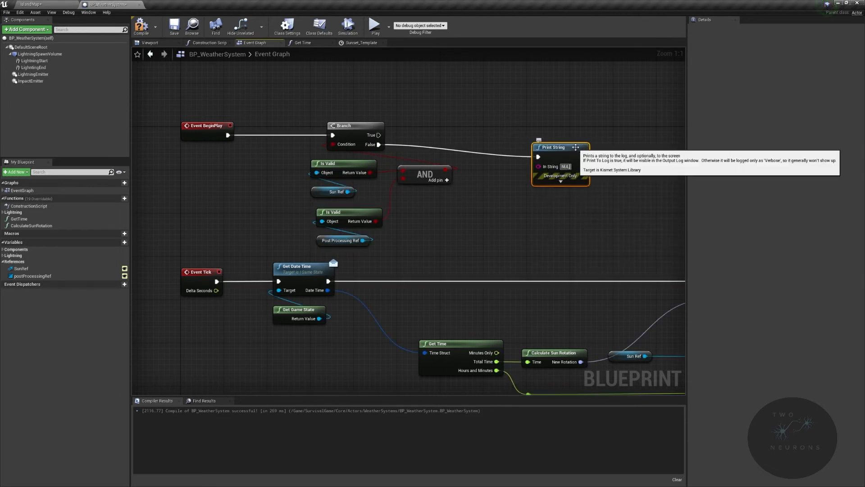
- Collapse the two Is Valid checks, their reference getters and the AND node into a function named CheckIfReferencesAreValid
left_click_drag(287, 158, 473, 244)
right_click(436, 170)
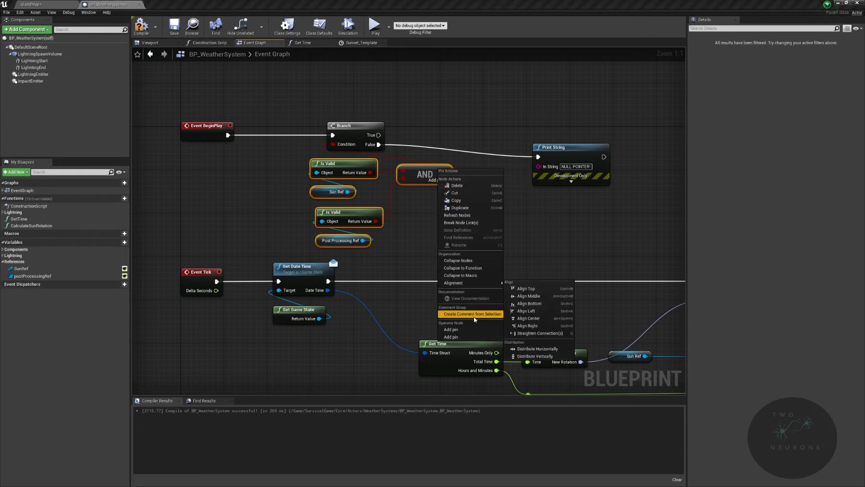
left_click(484, 269)
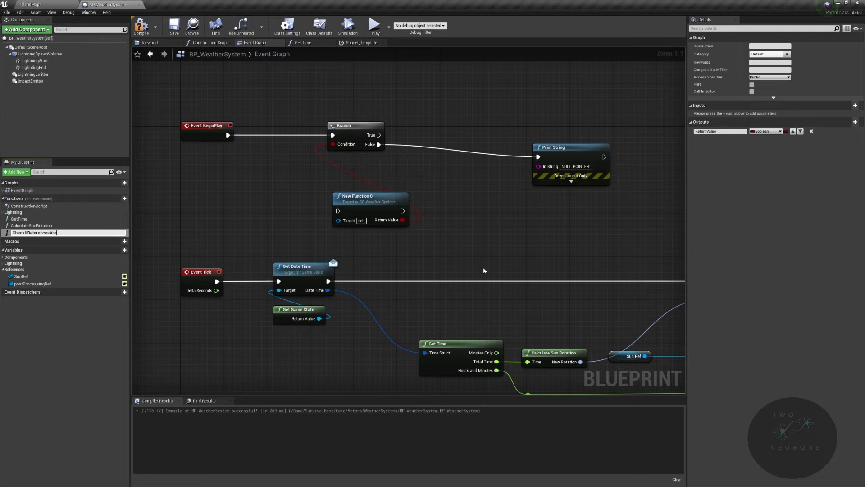
type("id")
key("Return")
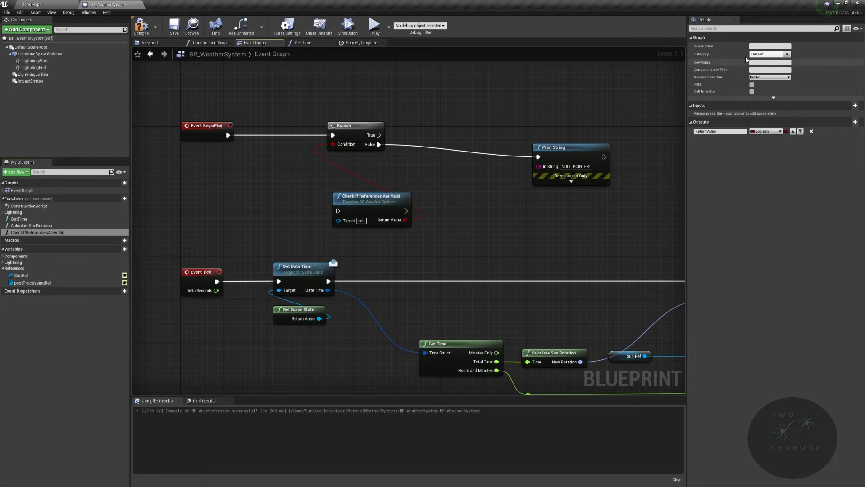
- Make the CheckIfReferencesAreValid function pure and rename its Boolean output to bIsValid
left_click(752, 84)
left_click(729, 131)
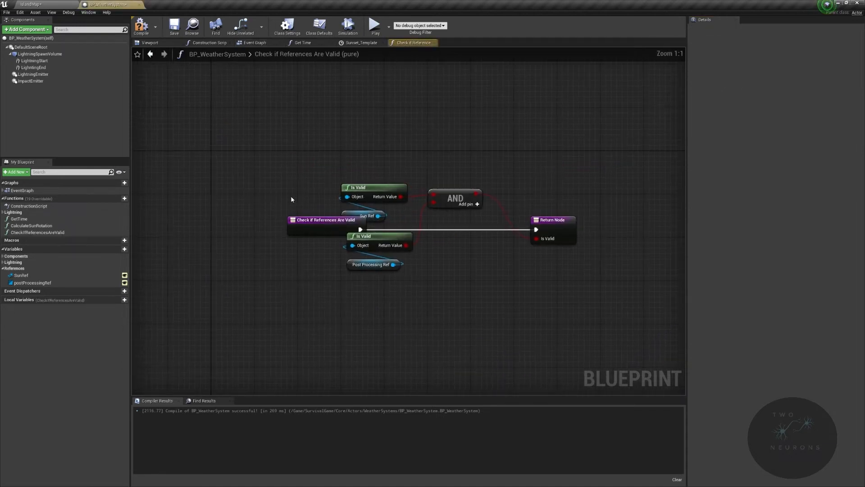
- Arrange the validity nodes below the function's execution line and return to the Event Graph to place Print String nearer the Branch
left_click_drag(375, 136, 448, 270)
left_click_drag(458, 198, 480, 269)
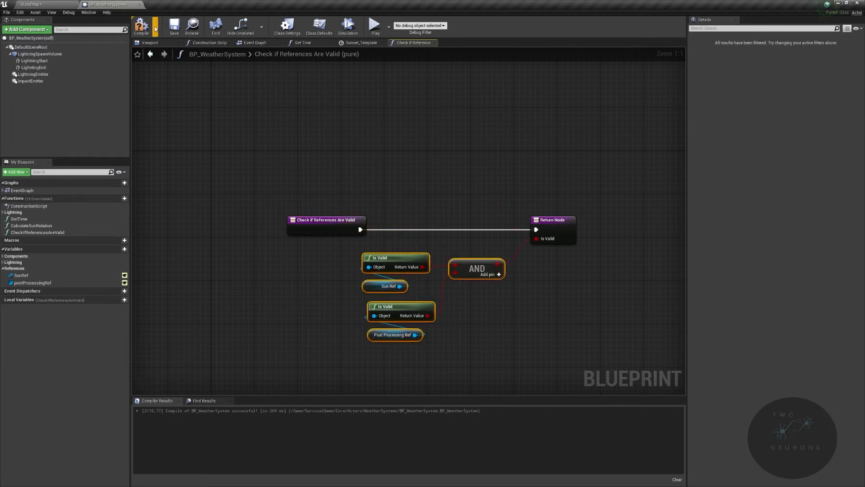
left_click(255, 42)
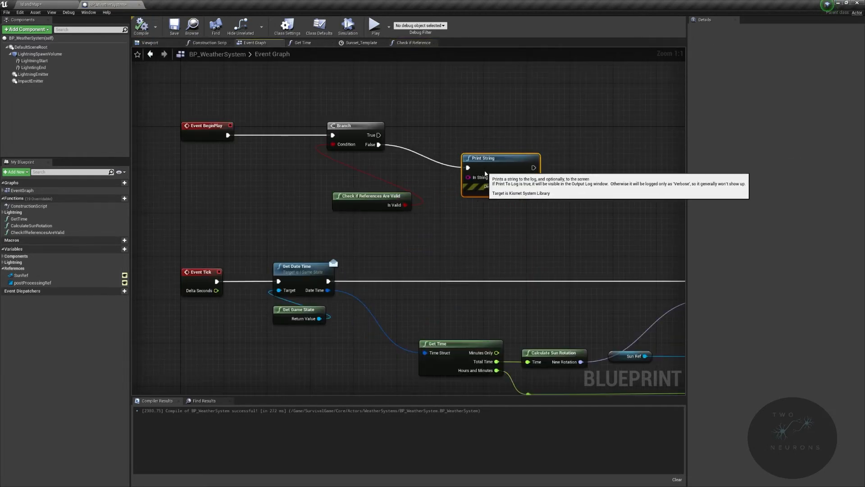
left_click(354, 174)
- Add a postProcessingRef getter after the Set Intensity node and pull a Get Settings node from it
right_click_drag(499, 174, 311, 200)
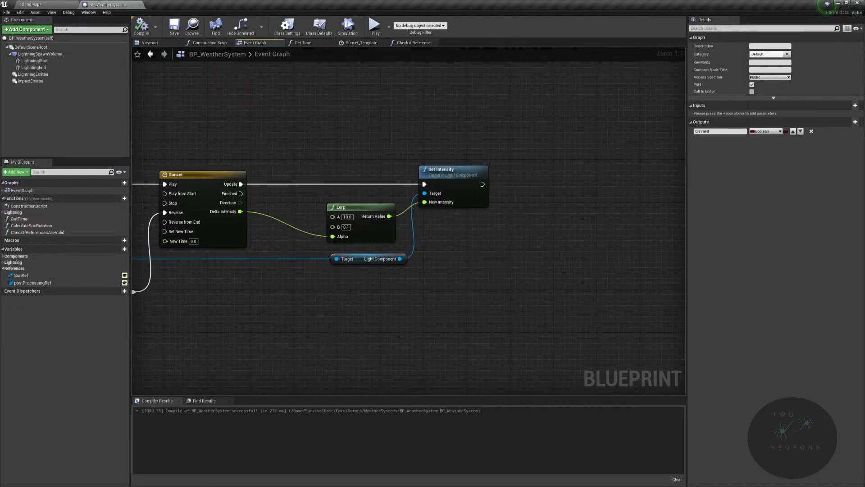
right_click_drag(472, 251, 350, 257)
left_click_drag(32, 283, 455, 223)
left_click(407, 266)
type("set mem")
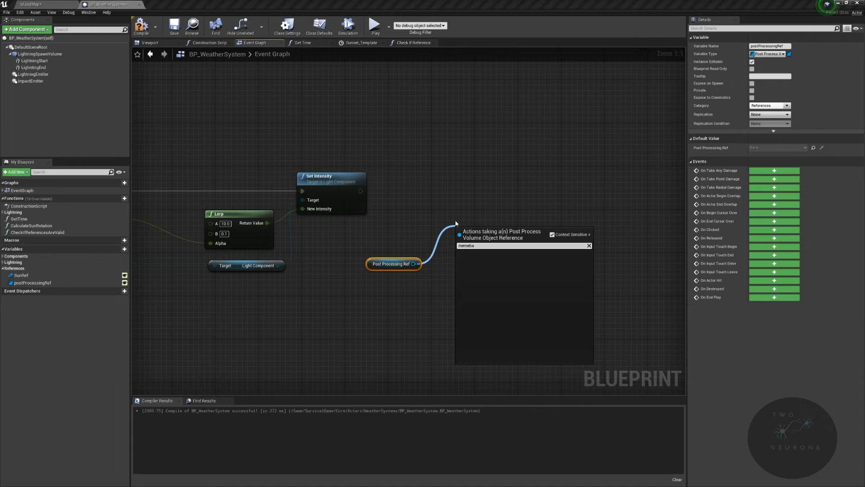
key("BackSpace")
key("BackSpace")
key("BackSpace")
key("BackSpace")
key("BackSpace")
key("BackSpace")
key("BackSpace")
type("setting")
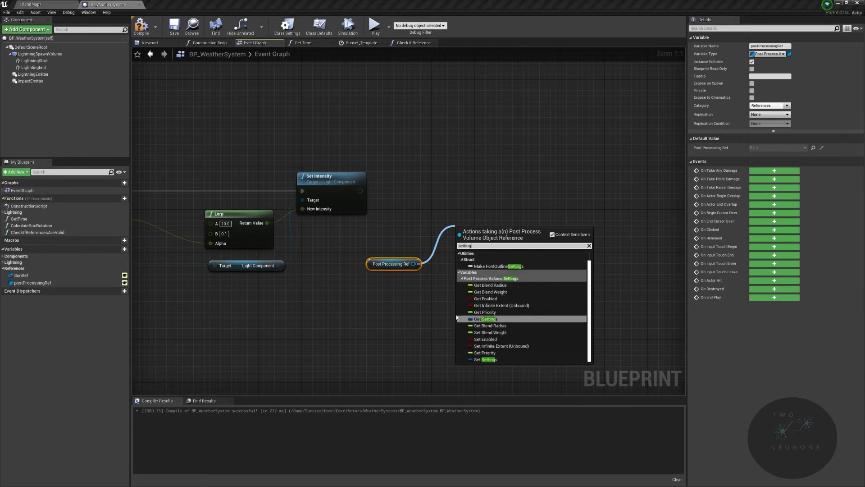
left_click(484, 321)
- Add a Set members in PostProcessSettings node from Settings, connect it after Set Intensity, and line it up with its getters
left_click_drag(486, 227, 438, 226)
type("set members")
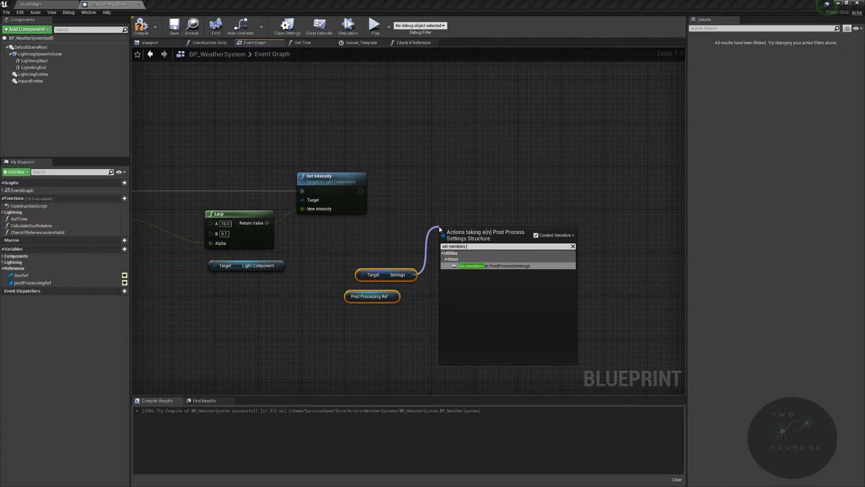
key("Return")
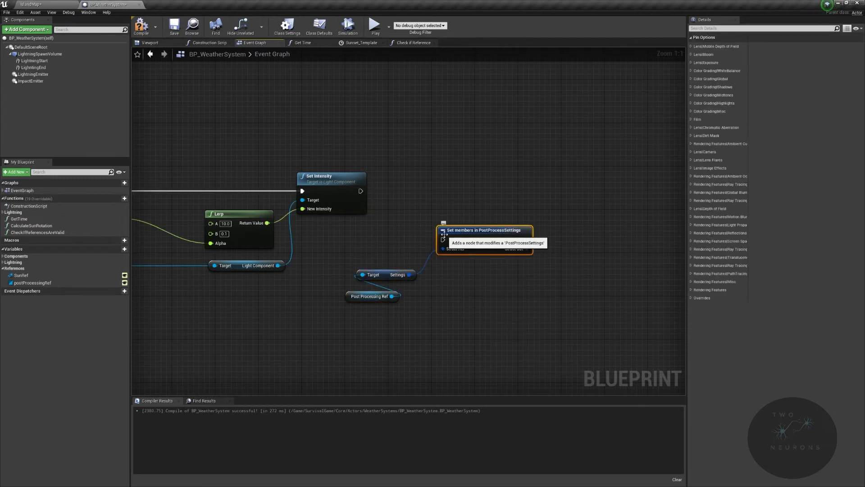
left_click_drag(448, 240, 360, 191)
left_click_drag(347, 251, 476, 292)
left_click(482, 239, "ctrl")
left_click_drag(481, 239, 579, 235)
left_click(581, 190, "ctrl")
- Expose the Max Brightness exposure pin on the Set members in PostProcessSettings node
left_click(590, 191)
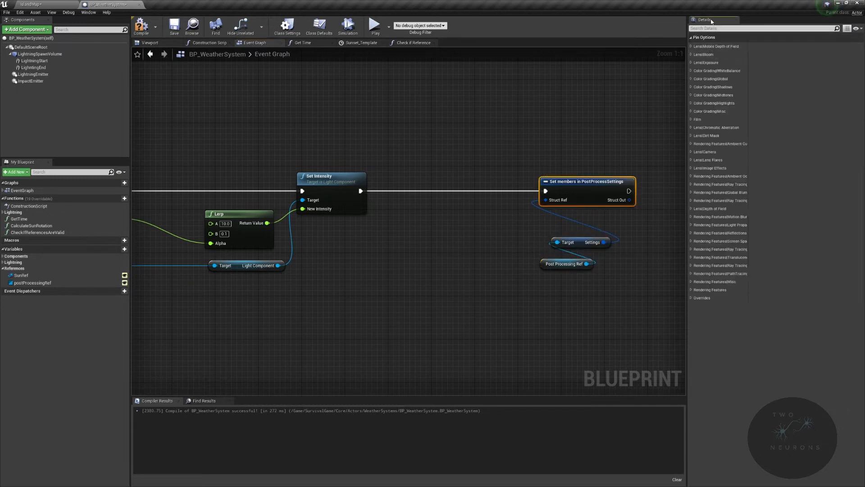
type("Max")
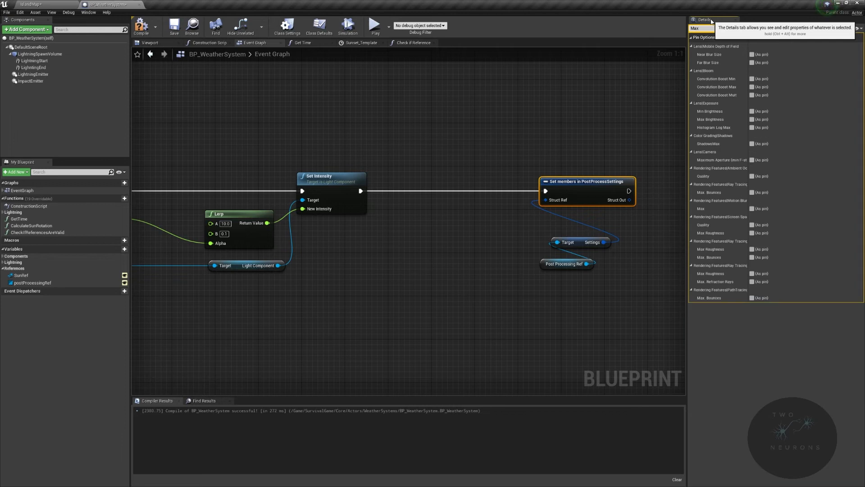
type(" Bright")
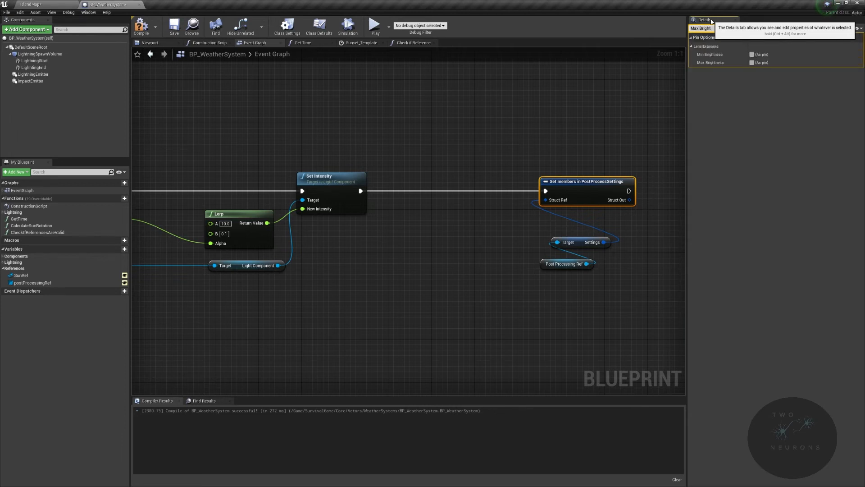
left_click(751, 63)
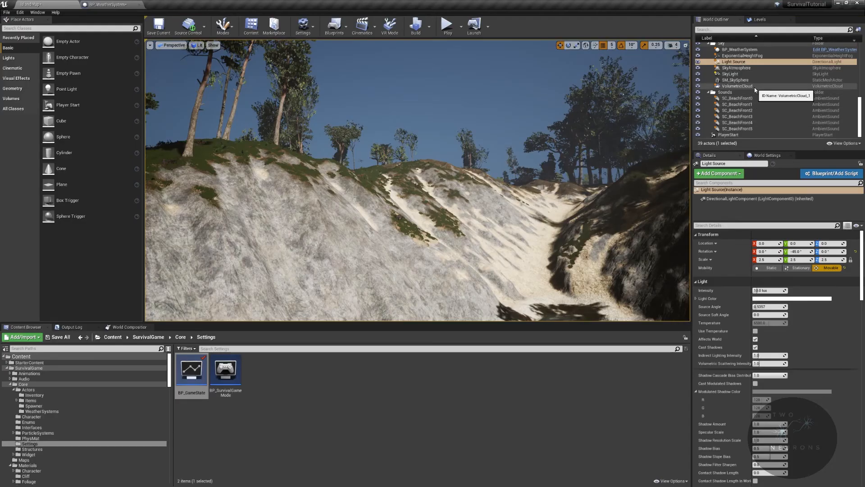
- Select the level's PostProcessVolume and filter its details for "bright" to check the exposure brightness values
scroll(755, 93, "up", 5)
scroll(755, 84, "up", 2)
left_click(741, 108)
scroll(783, 355, "down", 10)
left_click(728, 163)
type("bri")
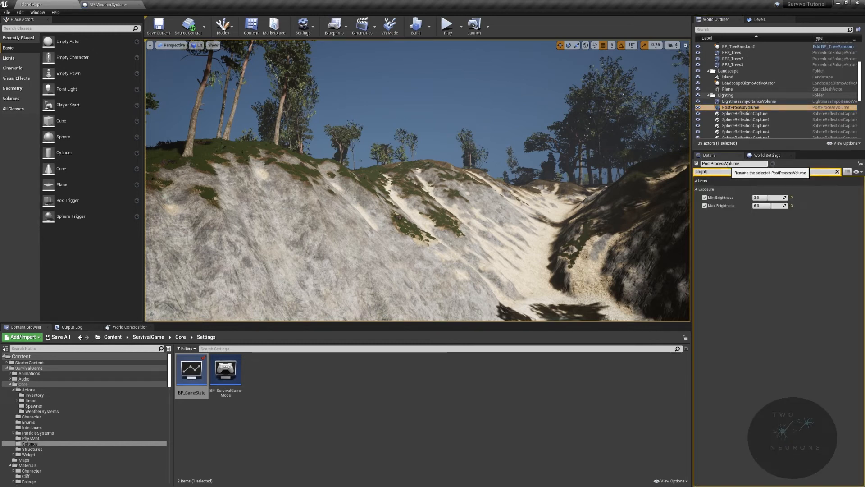
type("ght")
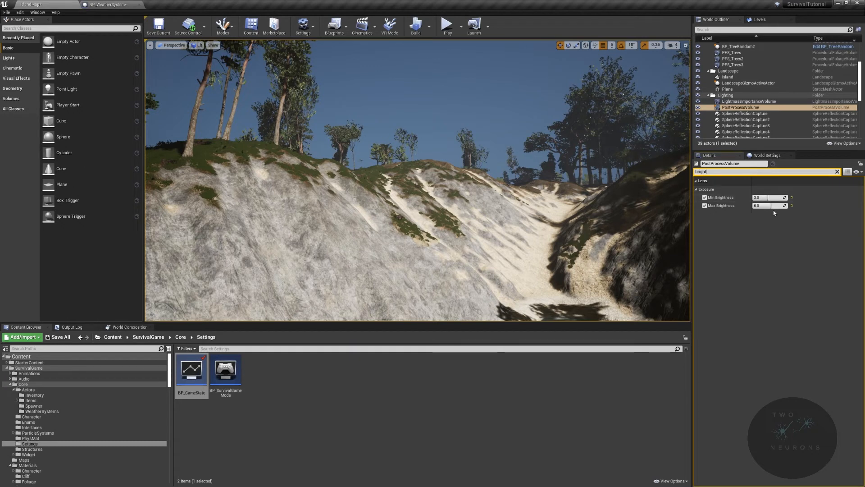
- Return to the BP_WeatherSystem blueprint and add a reroute node on the Sunset timeline's Delta Intensity wire, placed below the timeline output
left_click(109, 4)
right_click_drag(361, 286, 791, 204)
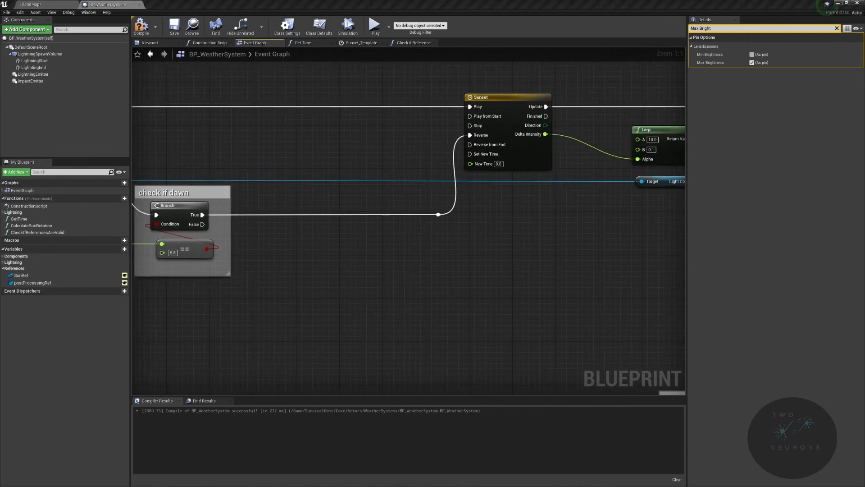
right_click_drag(481, 183, 293, 191)
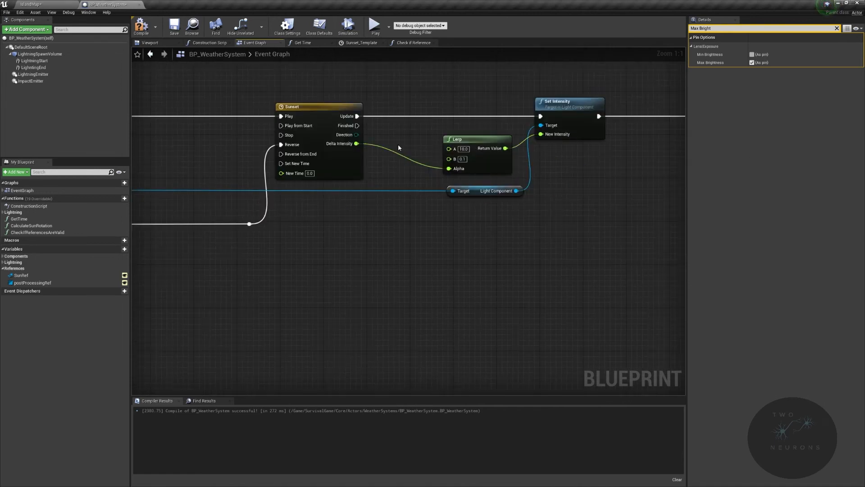
double_click(383, 149)
left_click_drag(383, 150, 384, 176)
right_click_drag(333, 167, 230, 182)
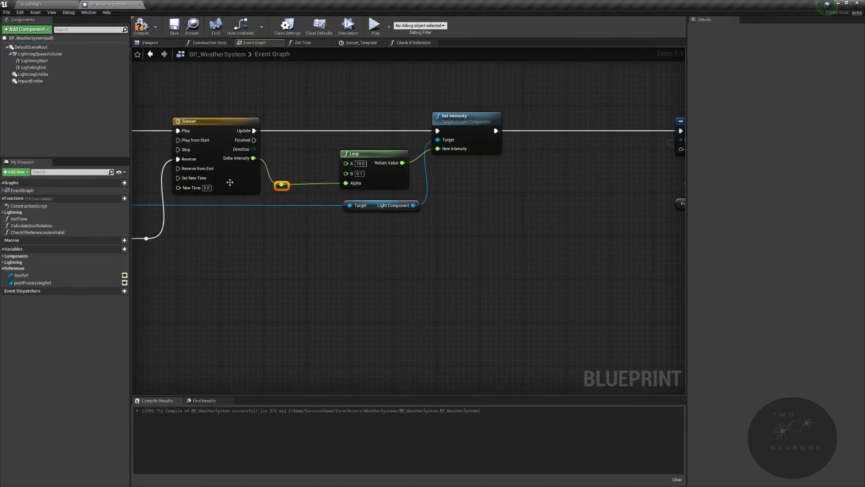
- Duplicate the Lerp to drive Max Brightness with A 6.0 and B 3.0, feeding its Alpha from the Delta Intensity reroute
right_click(366, 149)
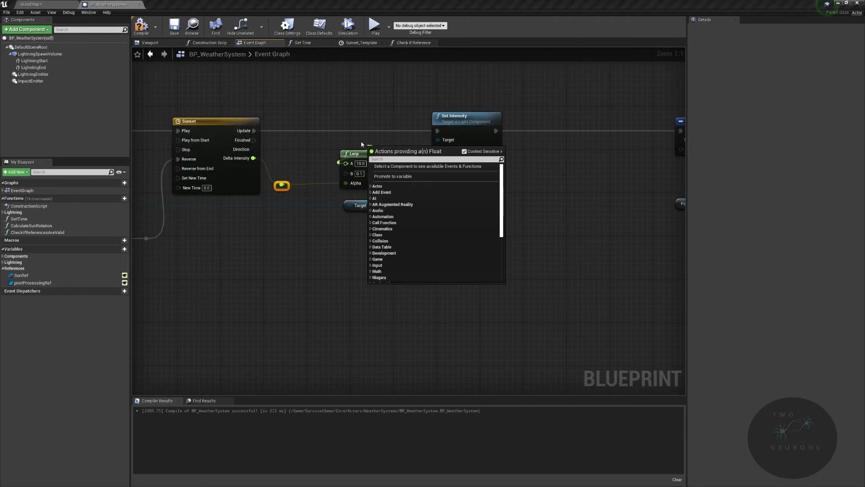
left_click(357, 154)
left_click(357, 153)
key("ctrl+c")
key("ctrl+v")
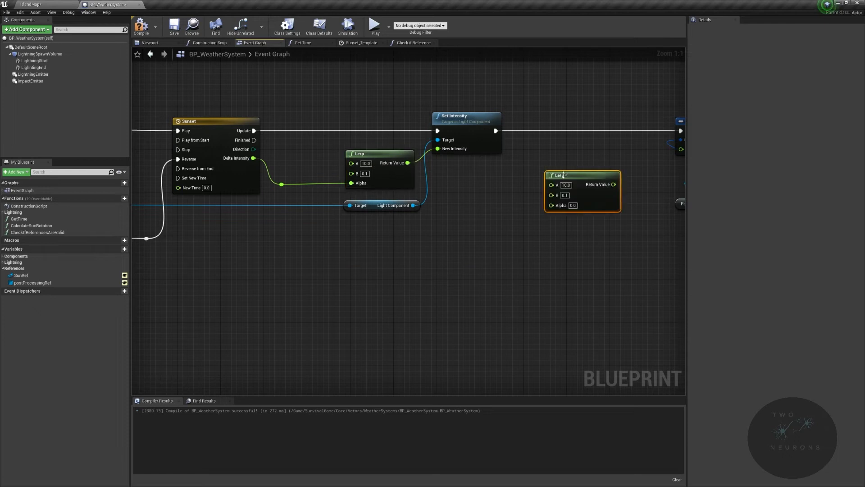
right_click_drag(616, 185, 435, 202)
left_click_drag(436, 201, 446, 170)
left_click_drag(253, 181, 549, 179)
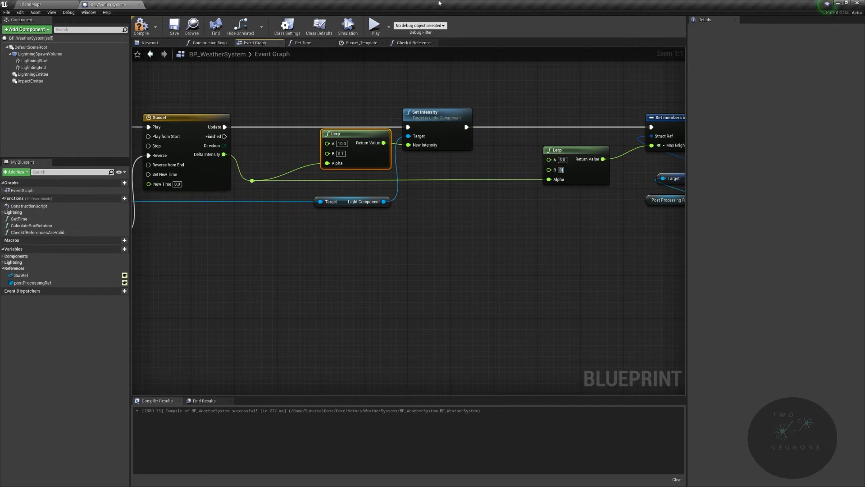
- Preview the level with the PostProcessVolume's Max Brightness at 3.0, and replace that value with 5
left_click(24, 7)
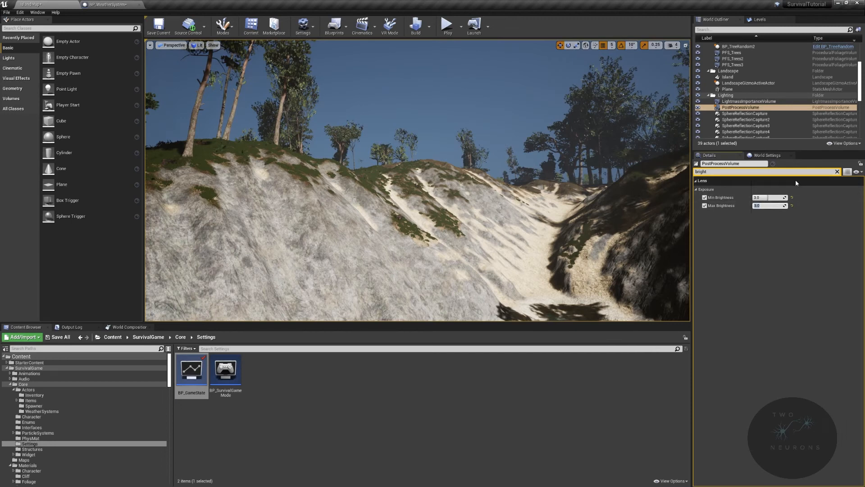
right_click_drag(630, 199, 687, 198)
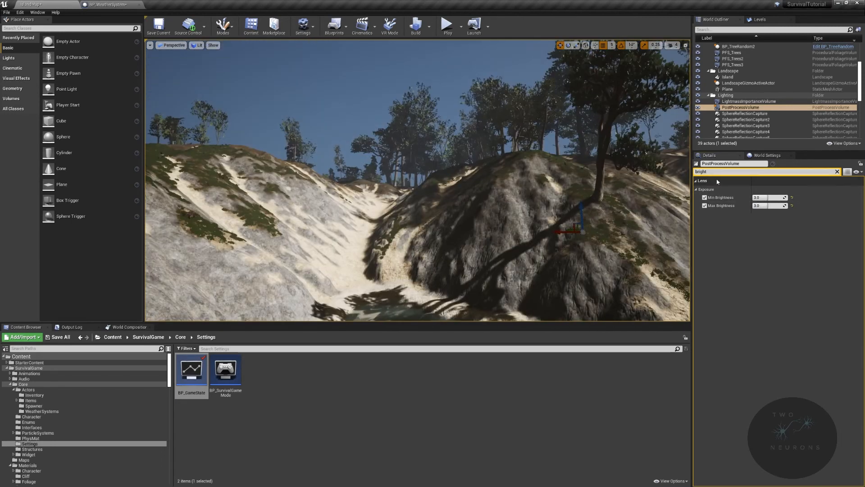
left_click(766, 206)
type("5")
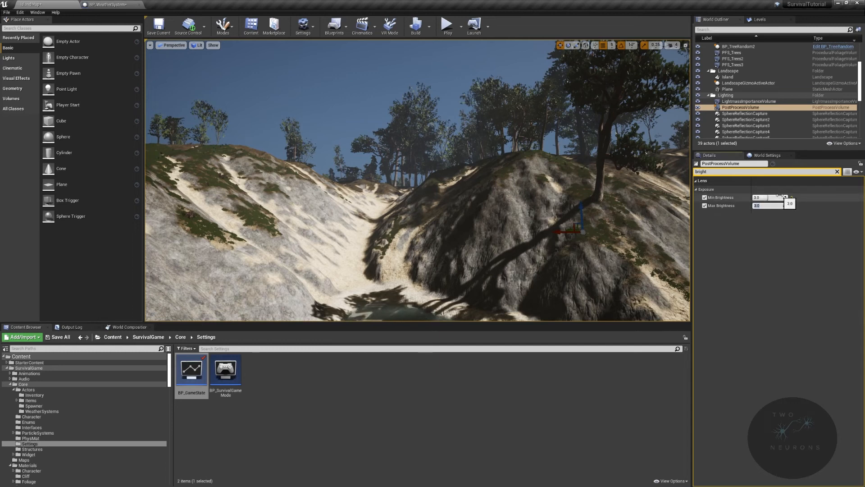
key("Return")
- In the BP_WeatherSystem blueprint, enclose the Max Brightness Lerp and Set members nodes in a comment reading "This needed for 4.26"
left_click(108, 4)
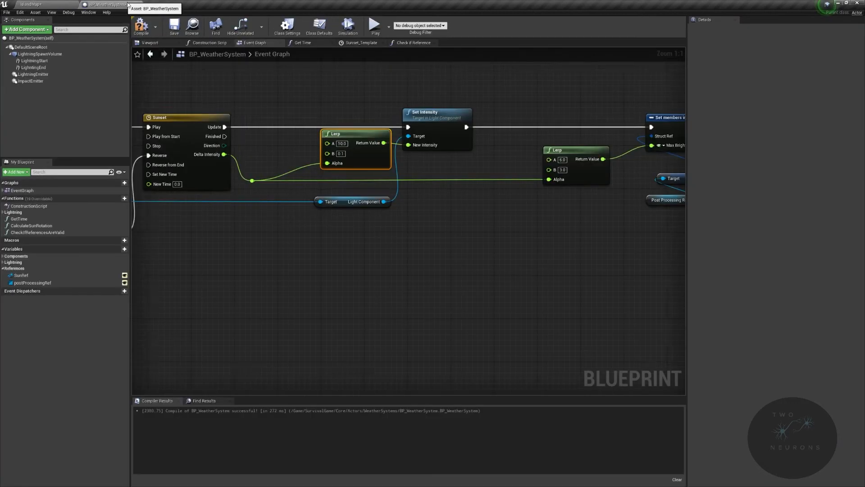
right_click_drag(505, 131, 301, 174)
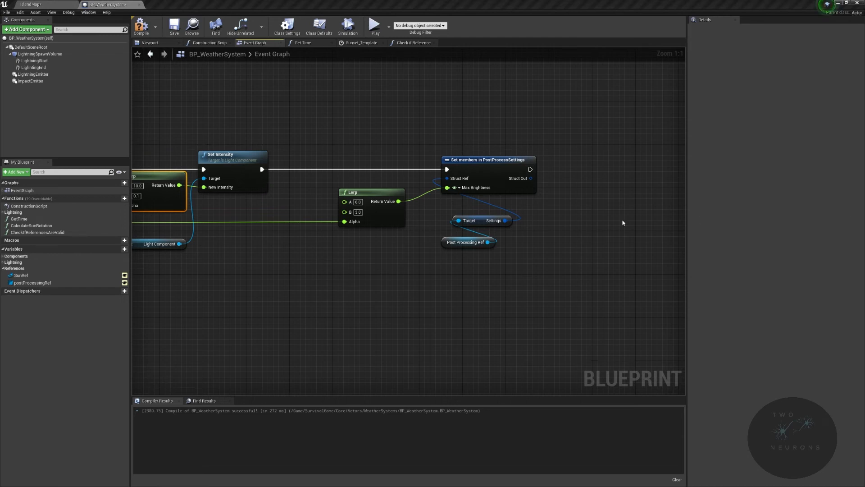
right_click_drag(574, 204, 509, 188)
right_click_drag(472, 156, 555, 142)
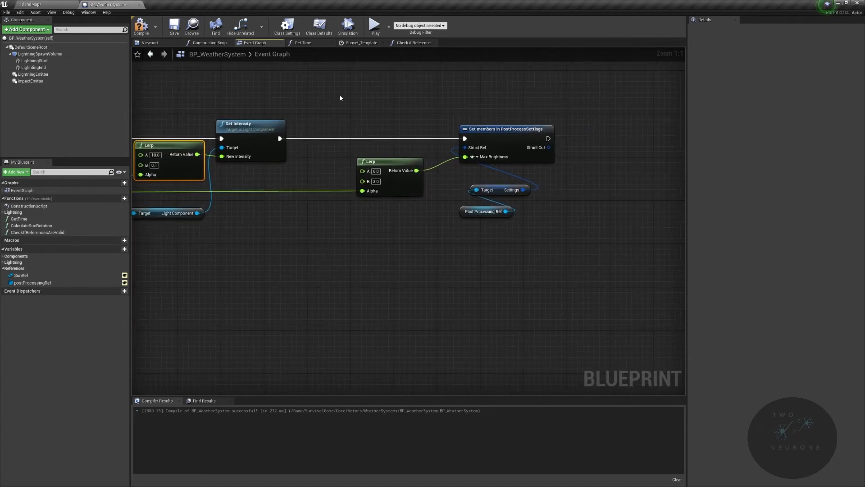
left_click_drag(340, 98, 590, 243)
key("c")
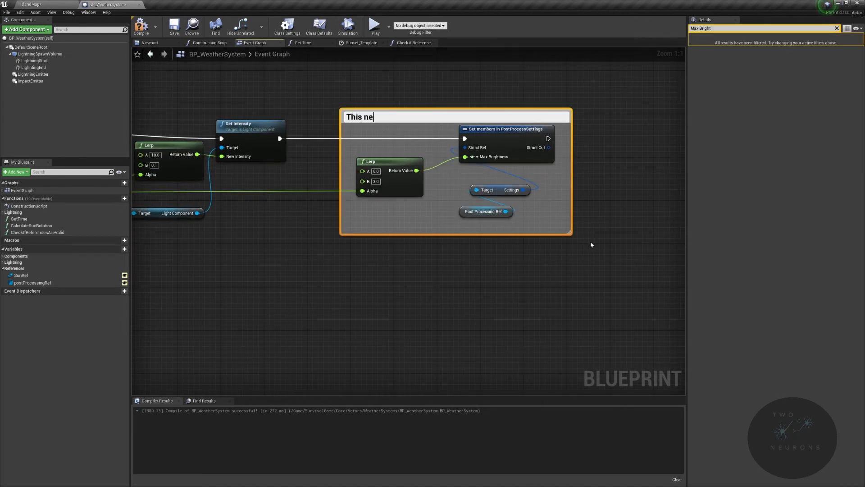
type("This needed for 4.26")
key("Return")
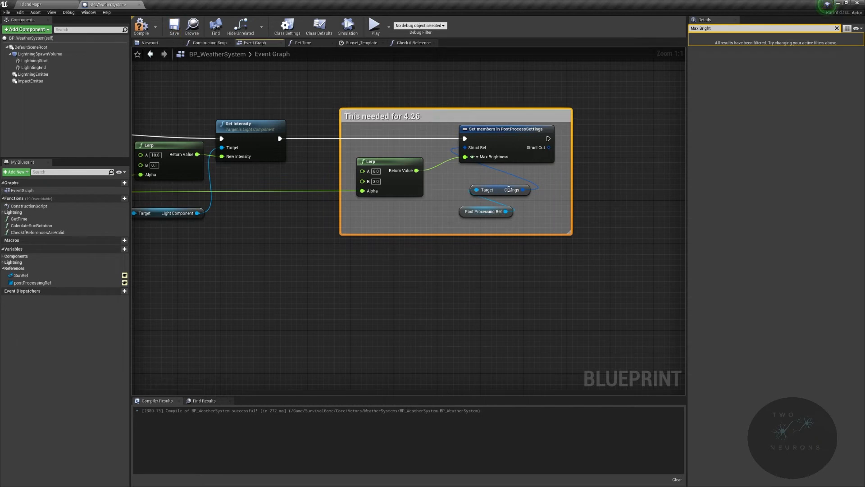
left_click(837, 28)
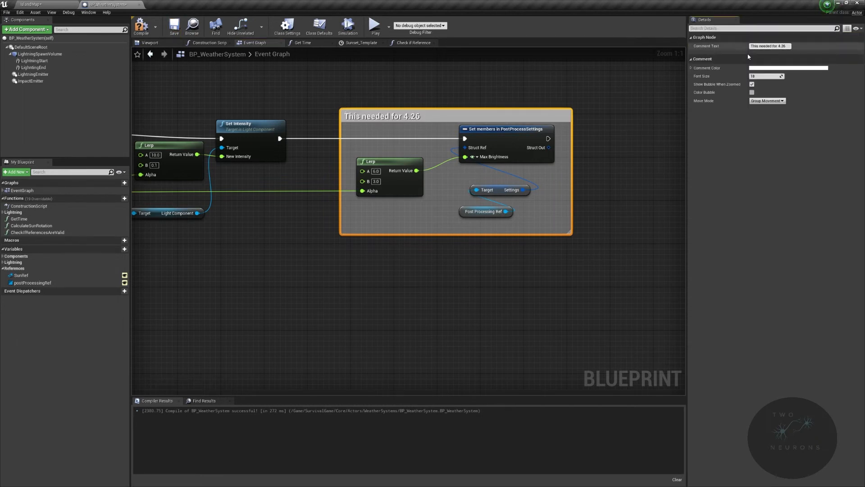
right_click_drag(378, 274, 403, 274)
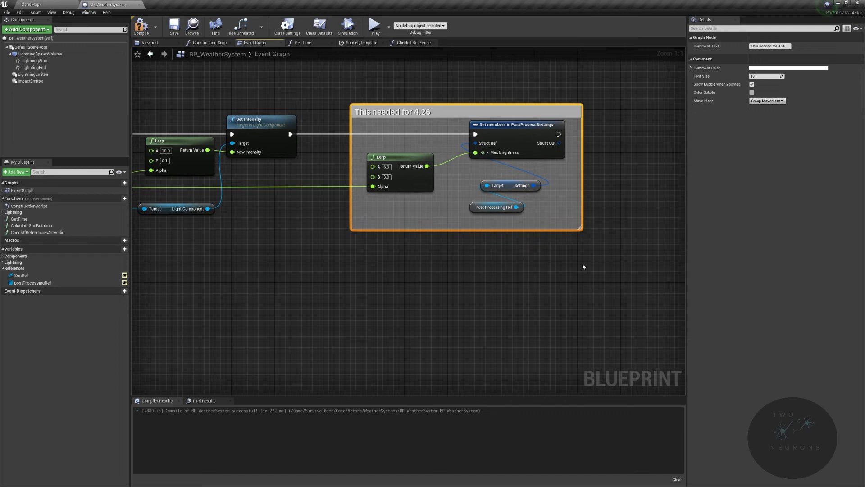
right_click_drag(648, 186, 451, 210)
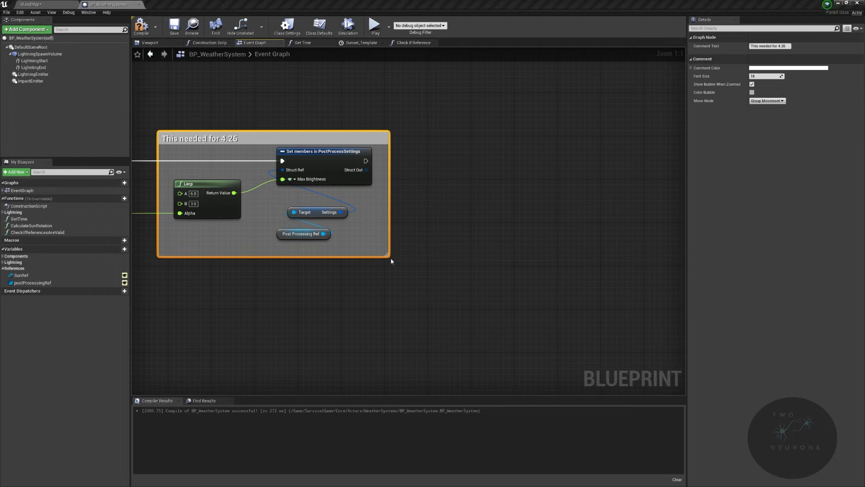
right_click_drag(391, 261, 689, 226)
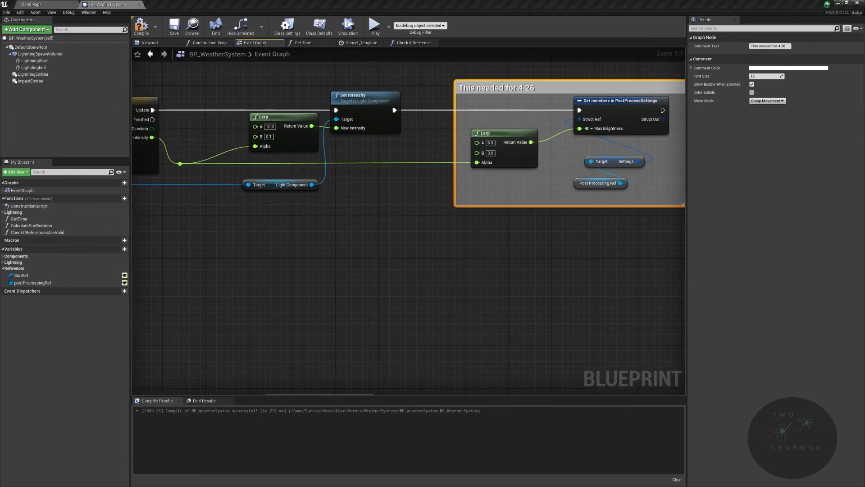
- Switch to the level, select the SkyLight actor and clear the details filter to examine its light settings
right_click_drag(271, 288, 290, 230)
left_click(30, 4)
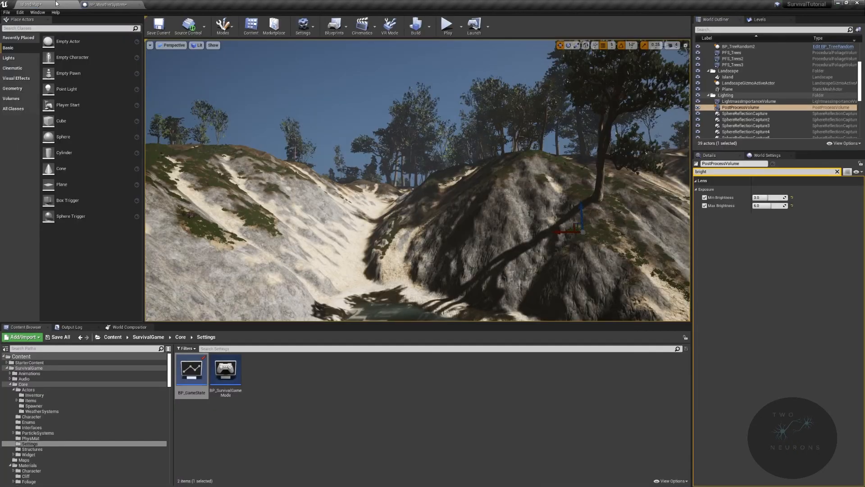
scroll(789, 129, "down", 2)
scroll(789, 130, "down", 3)
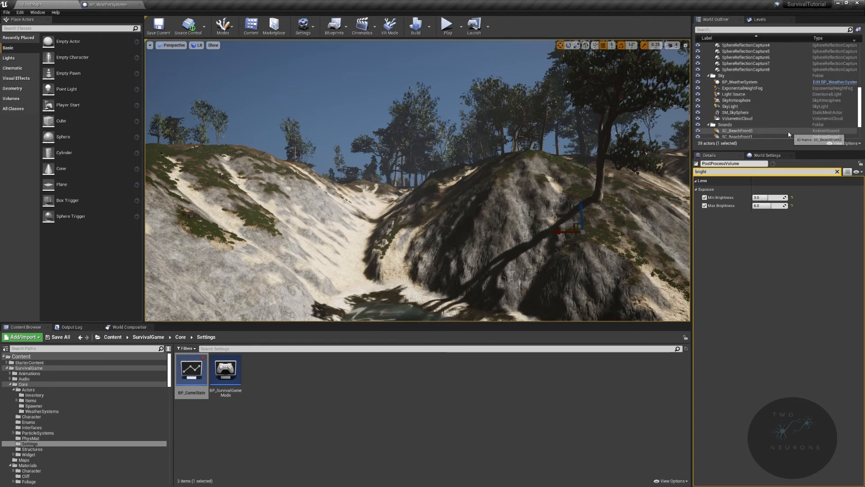
left_click(780, 112)
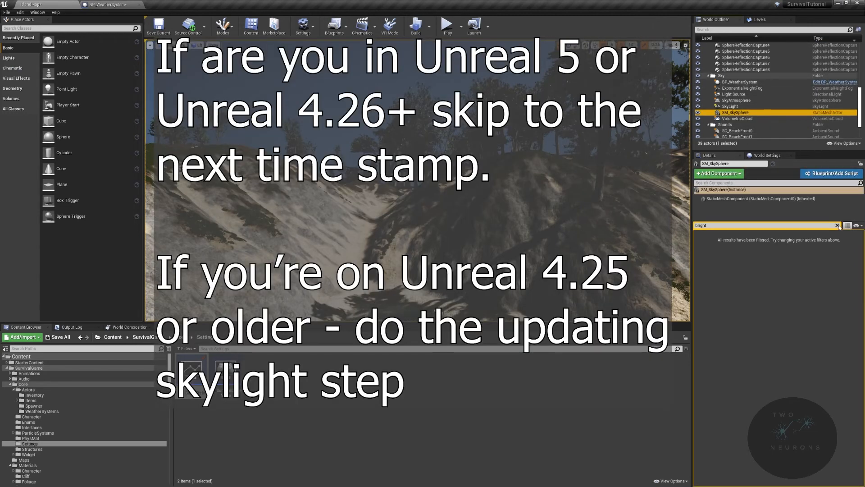
left_click(837, 225)
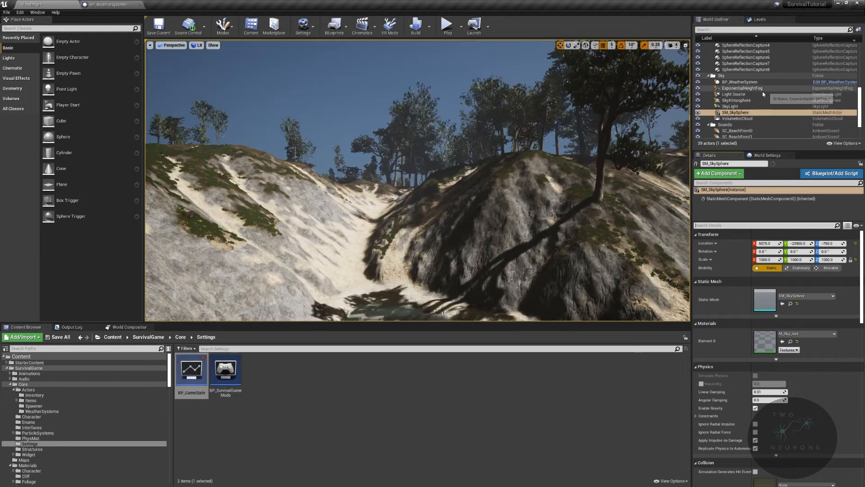
left_click(760, 109)
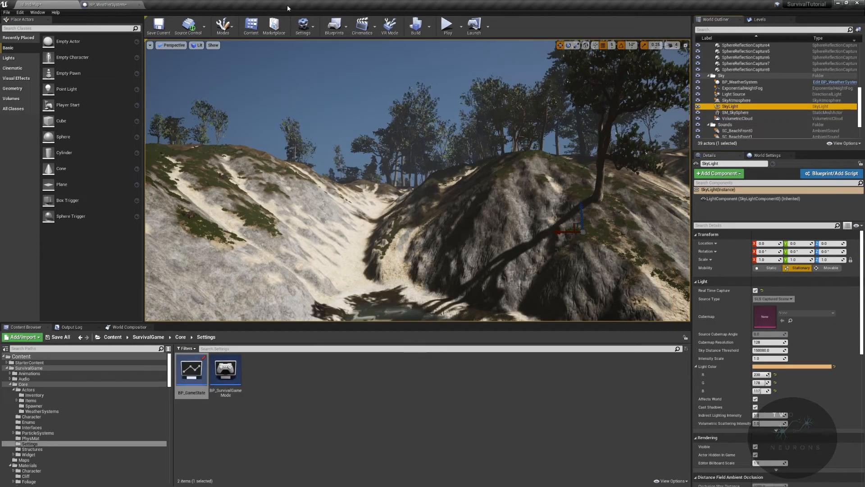
- In the BP_WeatherSystem blueprint, create a variable named SkylightRef with the Sky Light object reference type
left_click(110, 4)
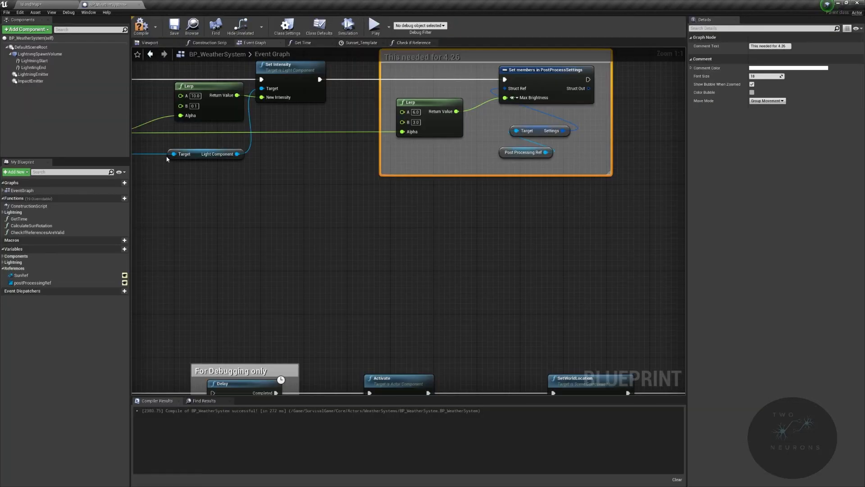
left_click(119, 249)
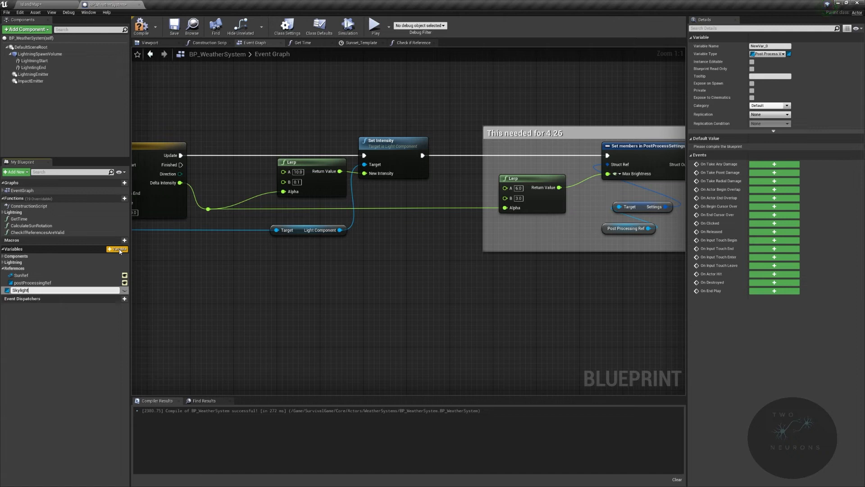
key("Return")
left_click(776, 54)
type("skyl")
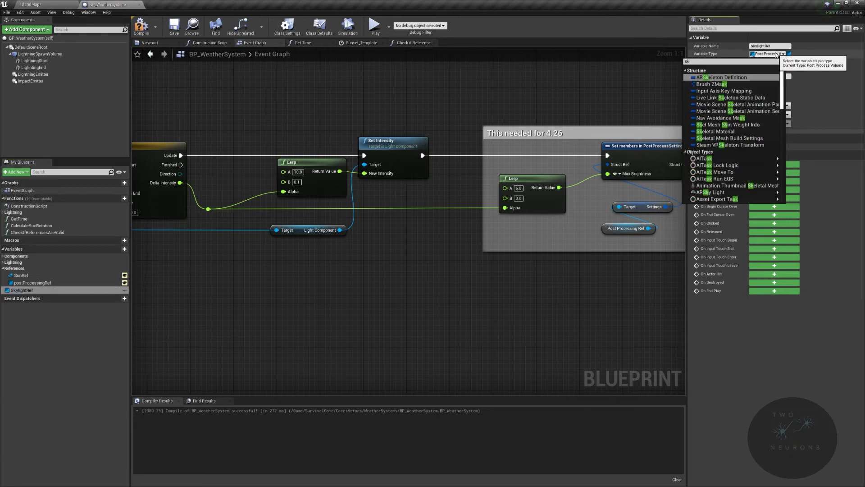
type("ight re")
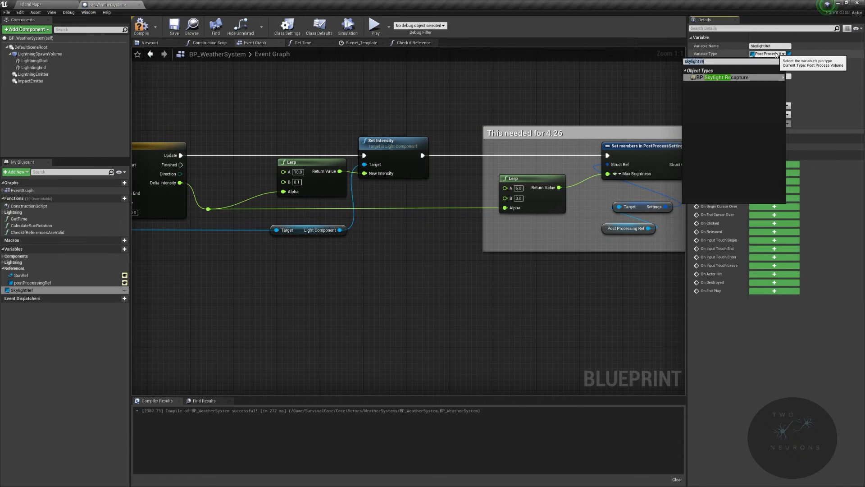
key("BackSpace")
key("BackSpace")
key("BackSpace")
mouse_move(721, 91)
left_click(807, 91)
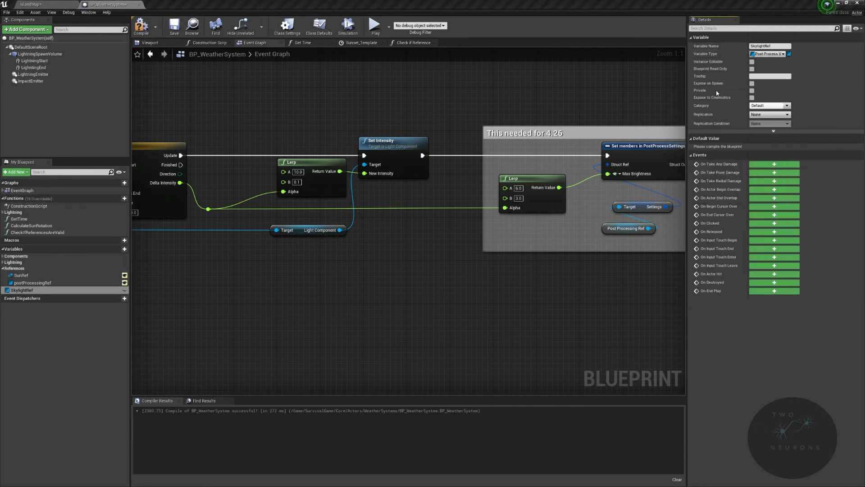
- Make SkylightRef instance editable and assign it to the References category
left_click(751, 62)
right_click_drag(254, 277, 248, 198)
right_click_drag(383, 216, 277, 196)
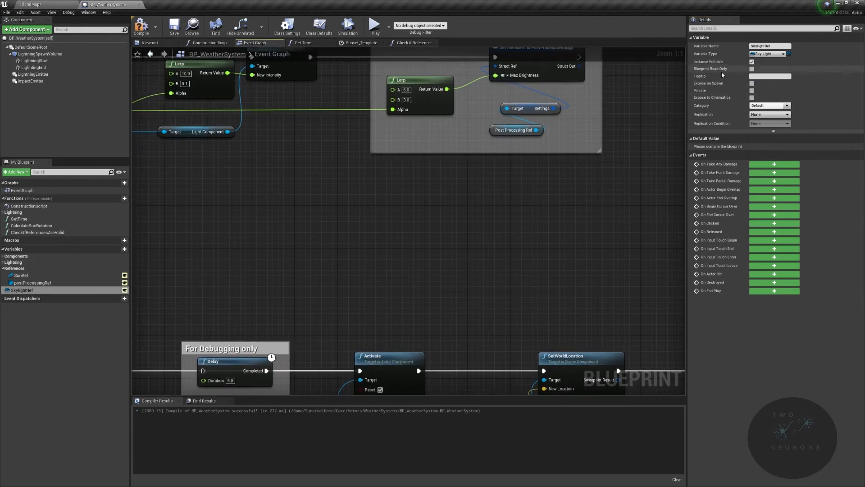
left_click(777, 105)
left_click(777, 121)
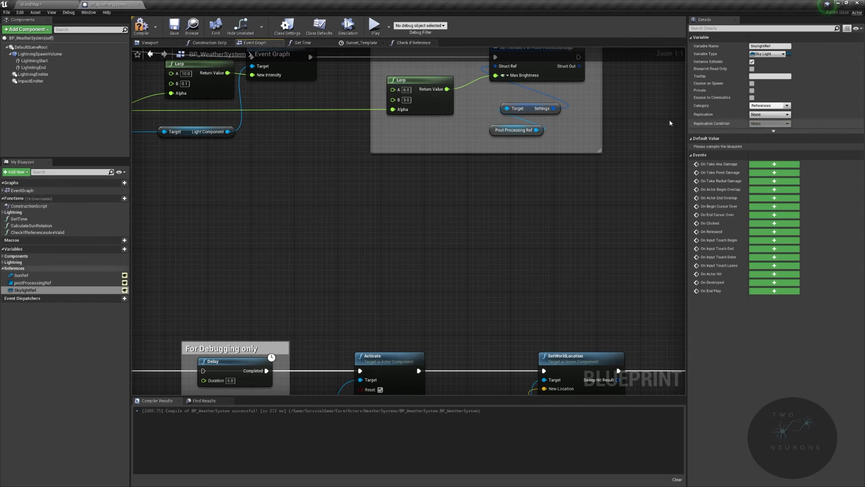
- In the Check If References Are Valid function, test SkylightRef with an Is Valid node and feed its result into a third AND input
right_click_drag(143, 147, 672, 329)
right_click_drag(220, 218, 593, 182)
right_click_drag(216, 114, 417, 168)
double_click(293, 147)
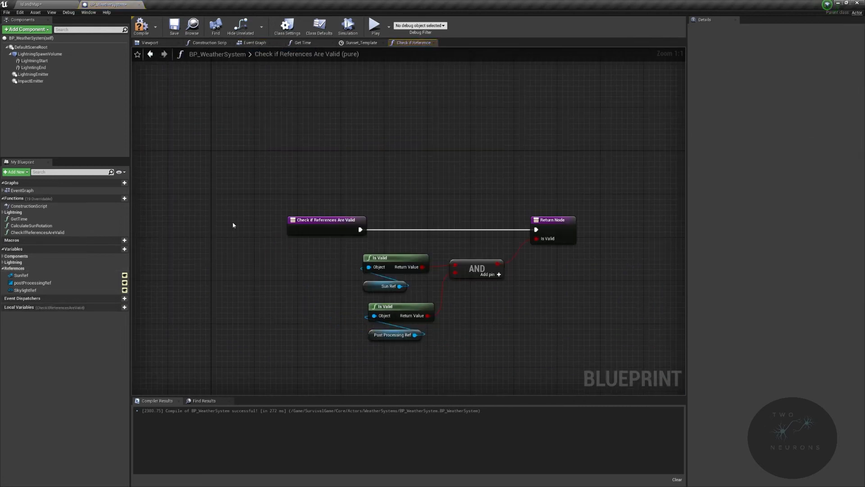
right_click_drag(473, 296, 430, 148)
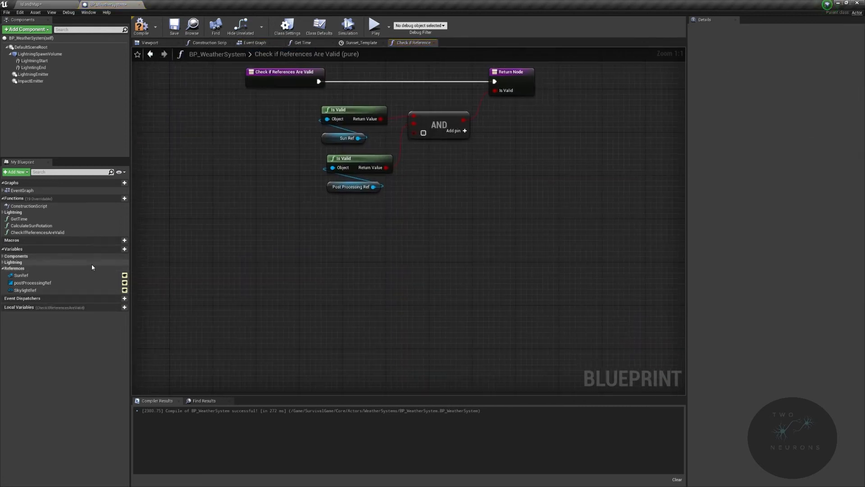
left_click_drag(25, 291, 380, 257)
left_click(346, 304)
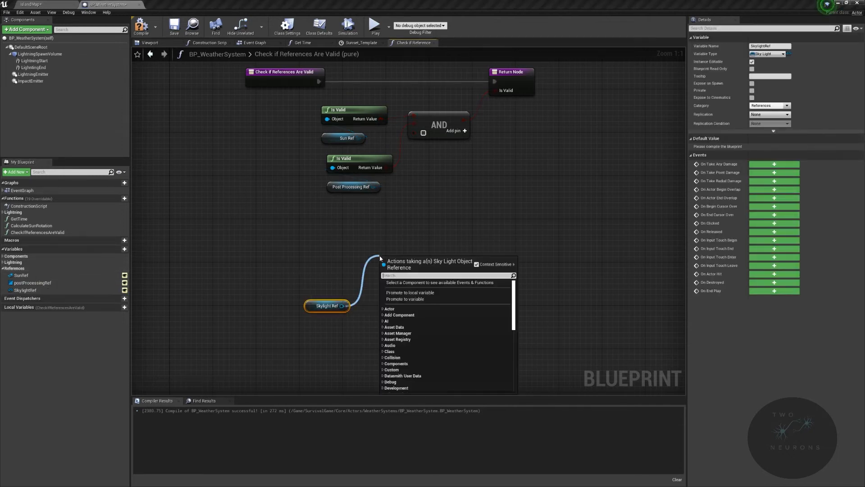
type("is valid")
key("Return")
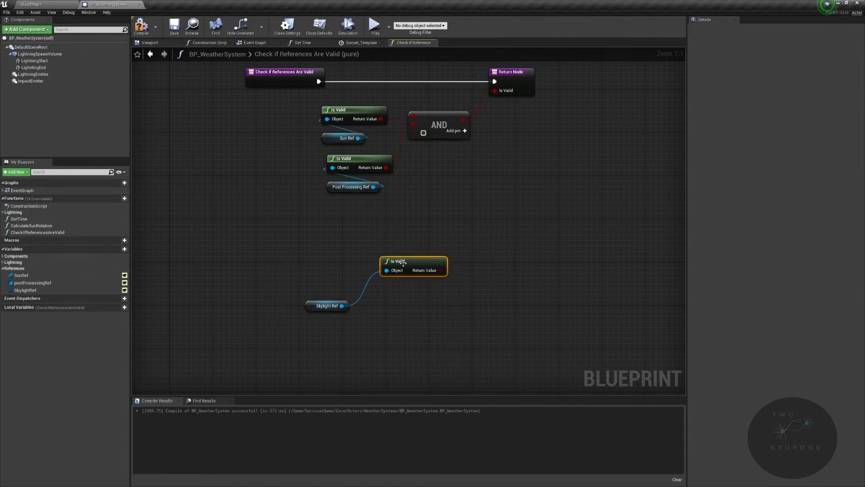
left_click_drag(441, 268, 414, 132)
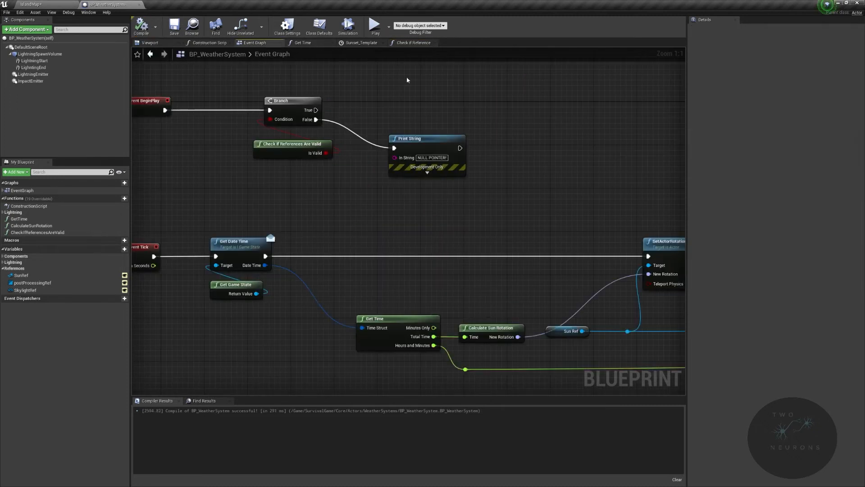
- In the Event Graph, add a Branch node in the empty area below the sun intensity Lerp nodes
right_click_drag(219, 143, 135, 126)
right_click_drag(660, 299, 349, 235)
right_click_drag(497, 247, 256, 210)
mouse_move(464, 288)
right_mouse_down()
mouse_move(288, 263)
mouse_move(499, 254)
right_mouse_up()
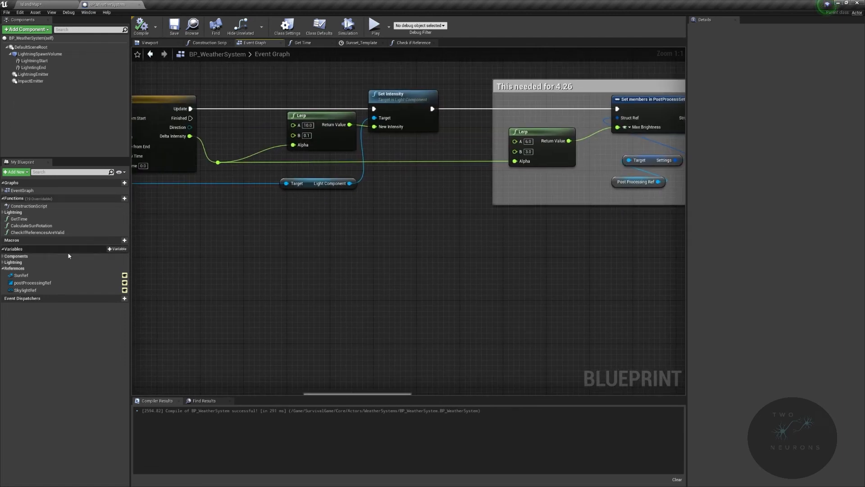
right_click(285, 317)
type("branch")
key("Return")
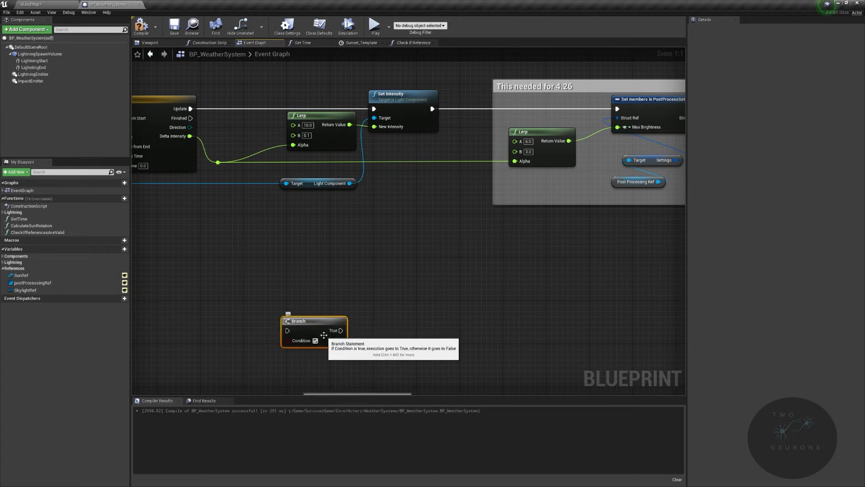
- Add a Recapture Sky node driven by SkylightRef beside the Branch, stacking its Light Component and SkylightRef nodes beneath it
left_click_drag(25, 290, 422, 286, "ctrl")
type("recapture")
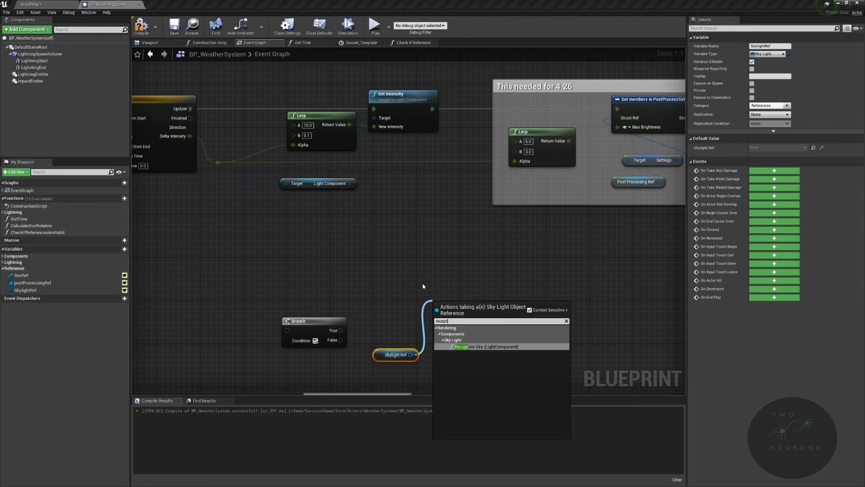
left_click(480, 347)
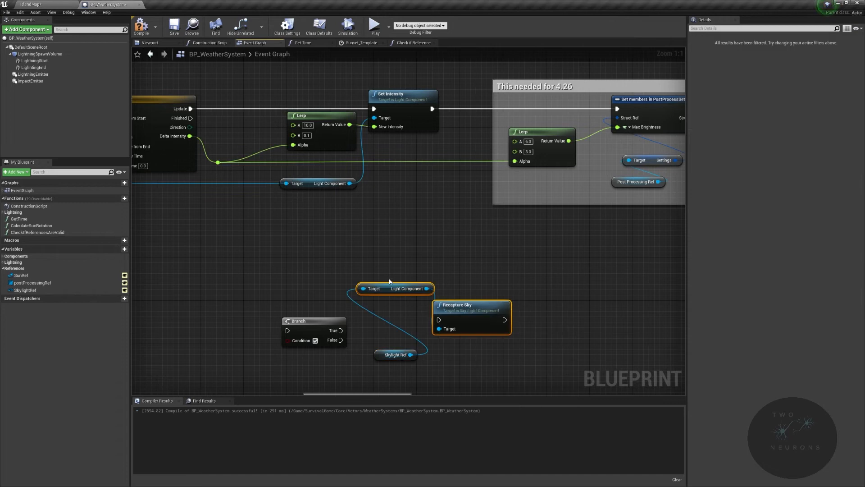
left_click_drag(459, 311, 389, 305)
left_click_drag(391, 355, 391, 366)
left_click(392, 310)
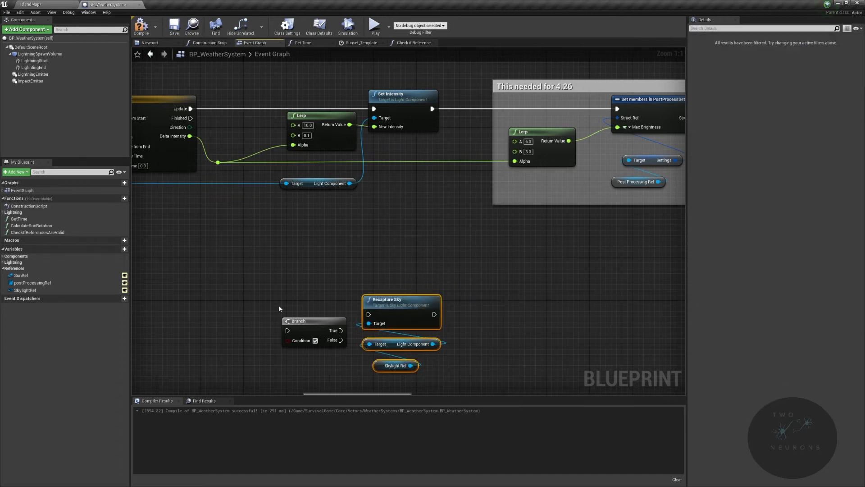
- Wire the Branch's True output to Recapture Sky and align the two nodes
left_click_drag(311, 320, 369, 314)
left_click_drag(233, 300, 271, 311)
left_click_drag(182, 271, 444, 308)
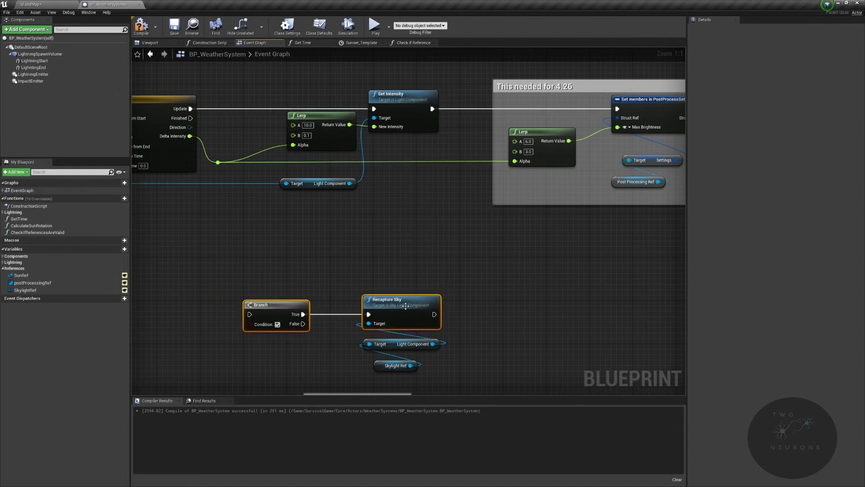
- Collapse the Branch, Recapture Sky, Light Component and SkylightRef nodes into a function named UpdateSky
right_click_drag(486, 291, 544, 232)
left_click_drag(276, 212, 527, 325)
right_click(473, 254)
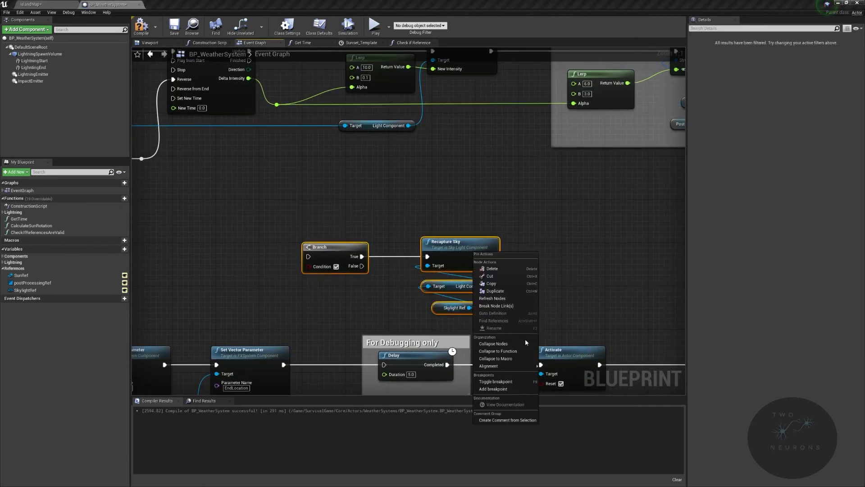
left_click(497, 351)
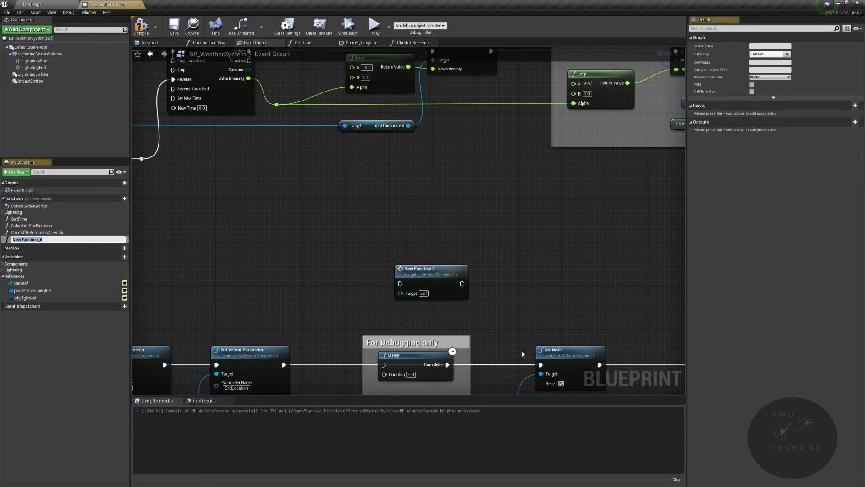
type("UpdateSk")
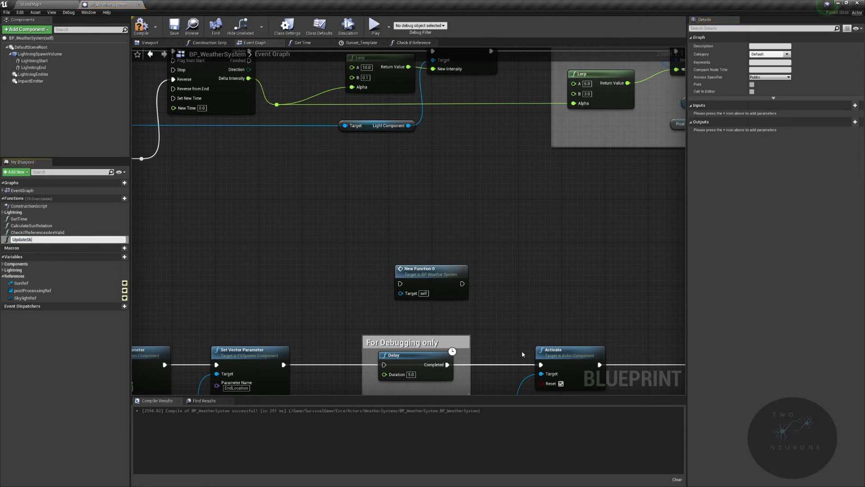
type("y")
key("Return")
- Open the UpdateSky function, line its entry node up with the Branch, and expose the Branch's Condition as a function input
double_click(422, 272)
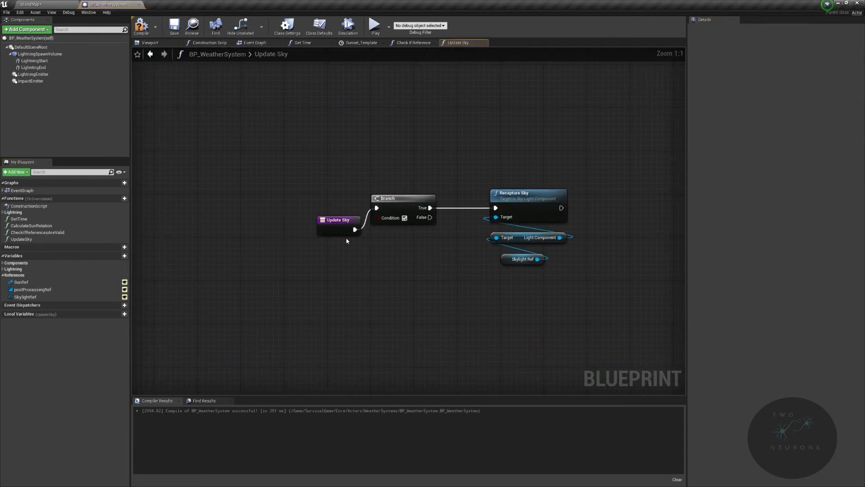
left_click(311, 201)
left_click_drag(378, 218, 329, 215)
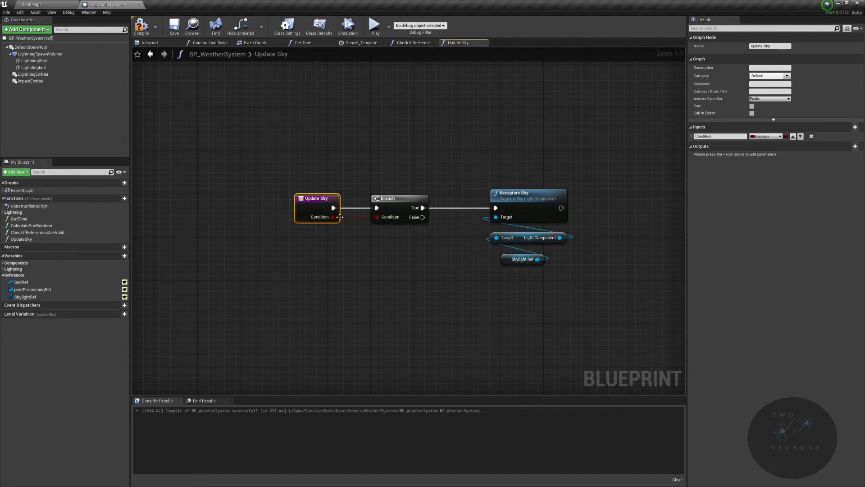
- Add a Return Node after Recapture Sky and insert a reroute node on the wire between them
right_click_drag(442, 224, 287, 237)
left_click_drag(407, 222, 522, 218)
type("return")
key("Return")
double_click(481, 221)
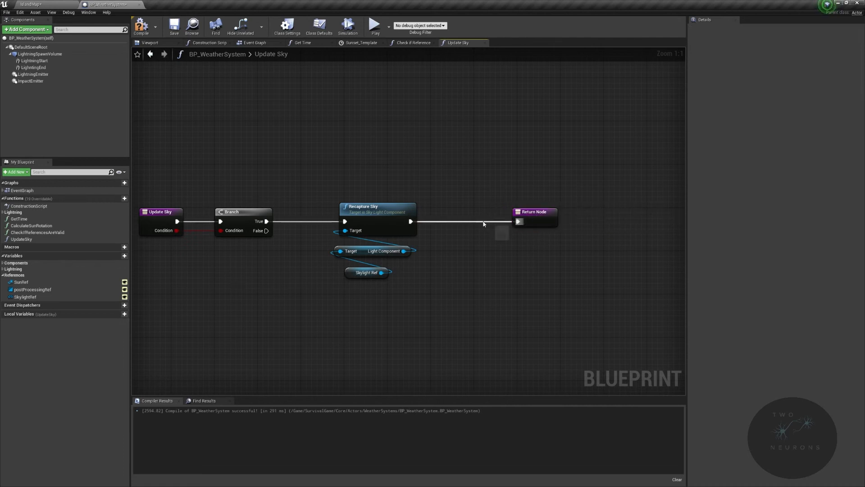
- Route the Branch's False output beneath Recapture Sky through two reroute nodes to the Return Node's wire, and compile and save the blueprint
left_click_drag(267, 231, 481, 221)
double_click(302, 231)
left_click_drag(303, 234, 307, 296)
double_click(437, 227)
left_click_drag(441, 232, 458, 301)
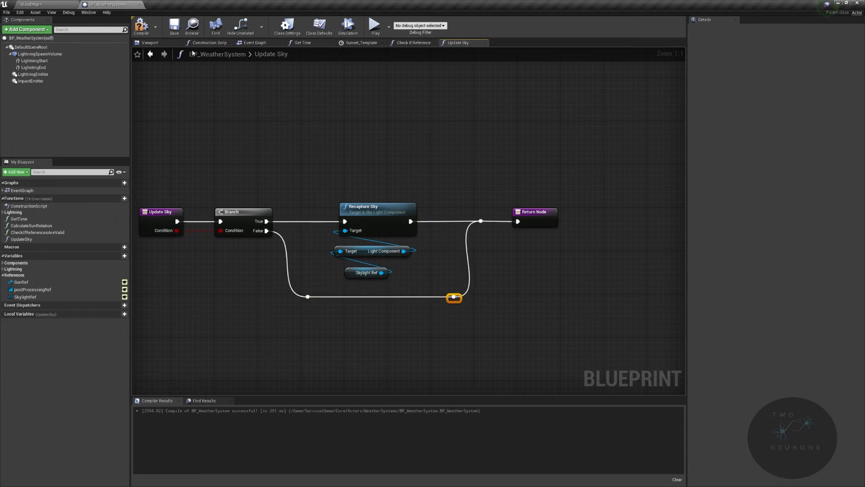
left_click(141, 25)
left_click(174, 26)
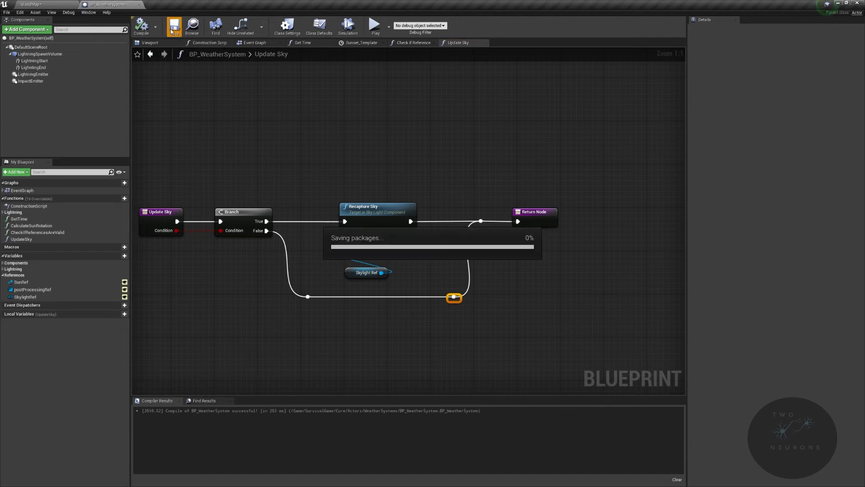
- Return to the Event Graph and move the Update Sky call node beneath the "This needed for 4.26" comment
left_click(301, 44)
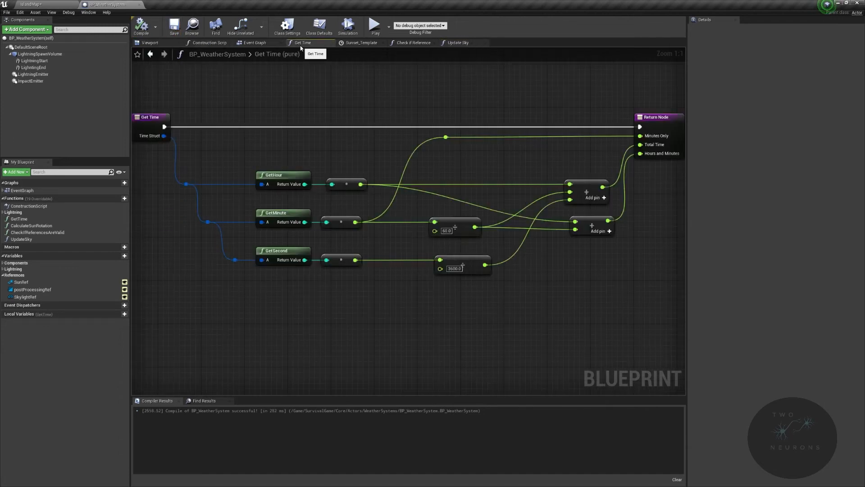
left_click(252, 43)
left_click_drag(438, 265, 568, 235)
right_click_drag(397, 245, 349, 257)
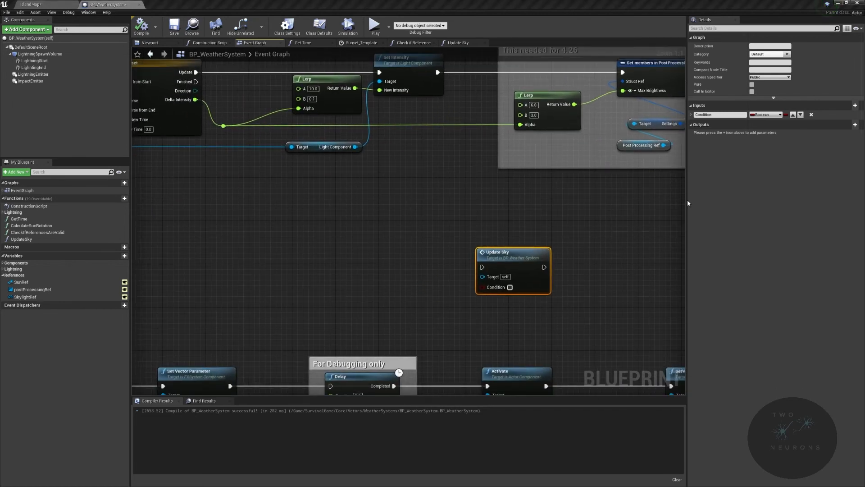
right_click_drag(252, 194, 632, 243)
right_click_drag(212, 234, 634, 213)
right_click_drag(144, 180, 467, 222)
right_click_drag(387, 127, 511, 264)
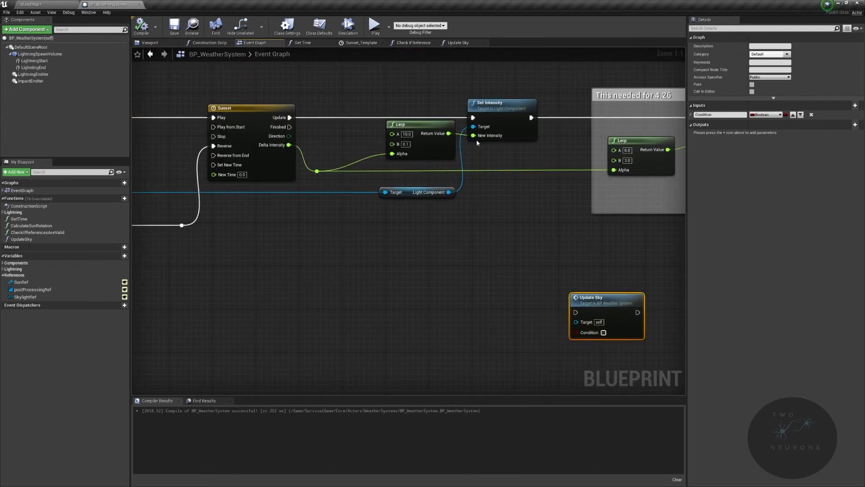
right_click_drag(675, 275, 494, 283)
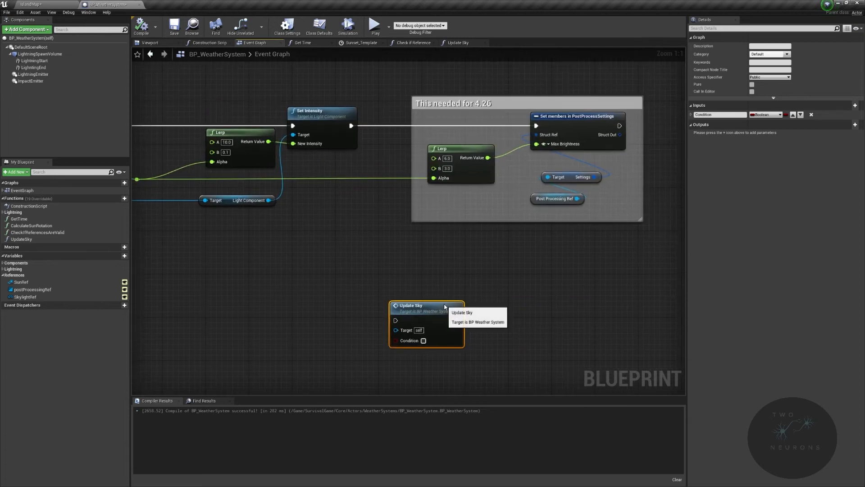
- Trigger Update Sky from the Sunset timeline's Finished output and wrap the call in a comment titled "ONLY FOR BEFORE 4.26"
right_click_drag(680, 185, 382, 190)
left_click_drag(304, 135, 458, 322)
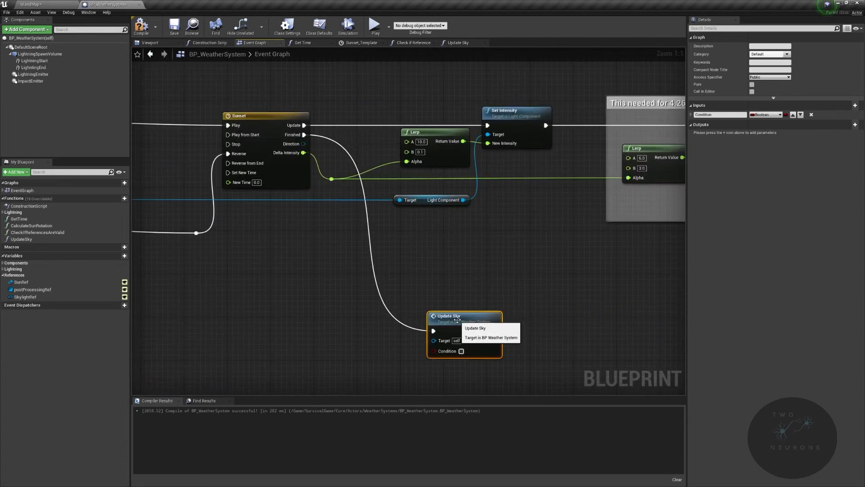
key("c")
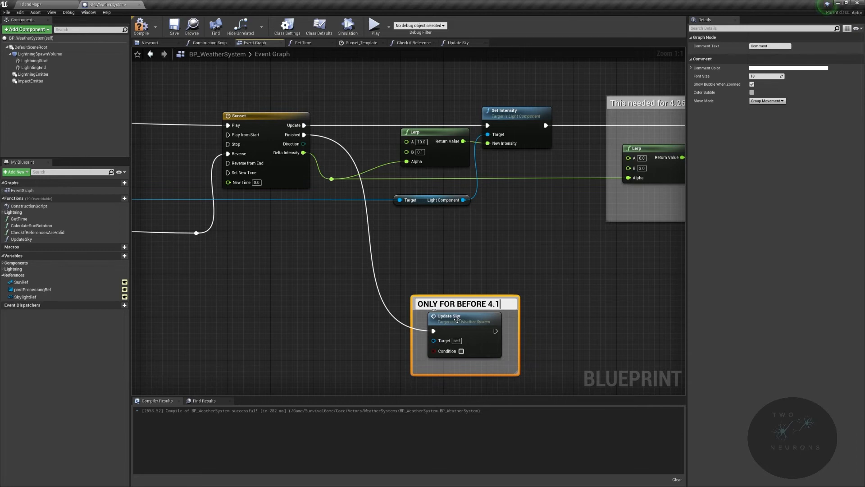
key("Return")
- Enable Condition on the commented Update Sky call and wire Set members in PostProcessSettings into a second Update Sky call
right_click_drag(451, 356, 382, 360)
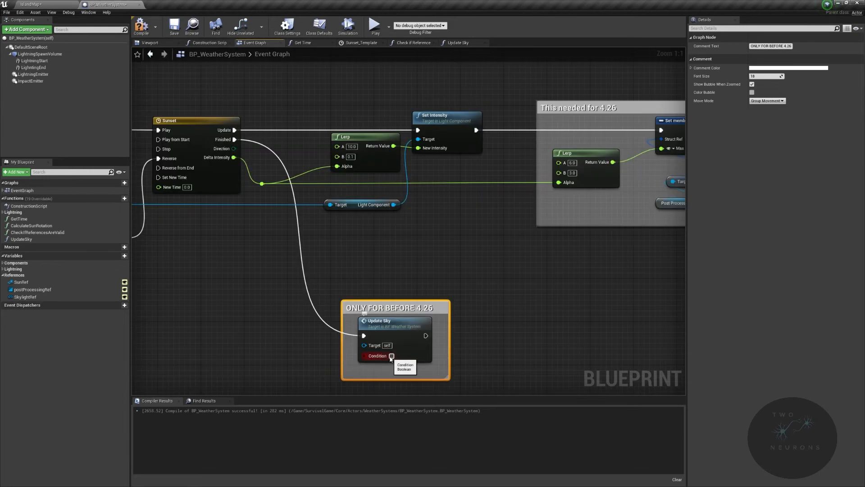
right_click_drag(521, 334, 177, 358)
left_click_drag(508, 190, 556, 191)
left_click_drag(307, 183, 506, 204)
right_click_drag(506, 204, 722, 105)
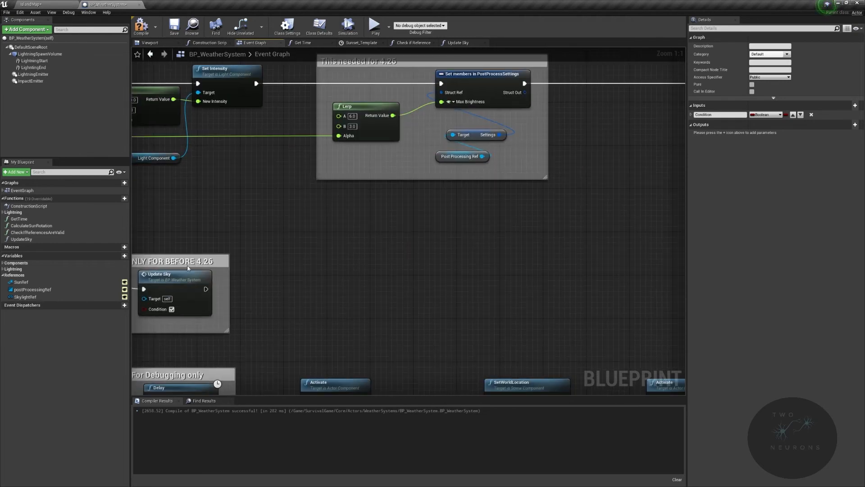
- Duplicate the "ONLY FOR BEFORE 4.26" comment and place the copy around the second Update Sky call
left_click(180, 262)
key("ctrl+c")
right_click_drag(406, 203, 185, 273)
key("ctrl+v")
left_click_drag(600, 137, 579, 123)
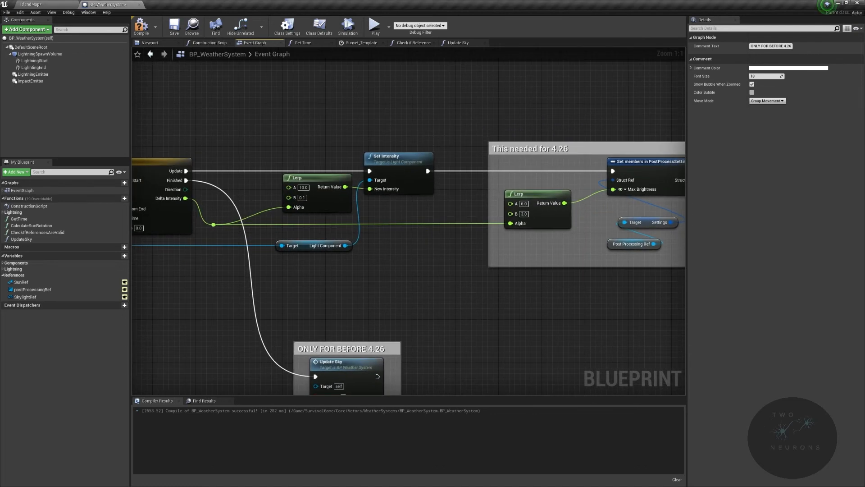
right_click_drag(336, 180, 293, 180)
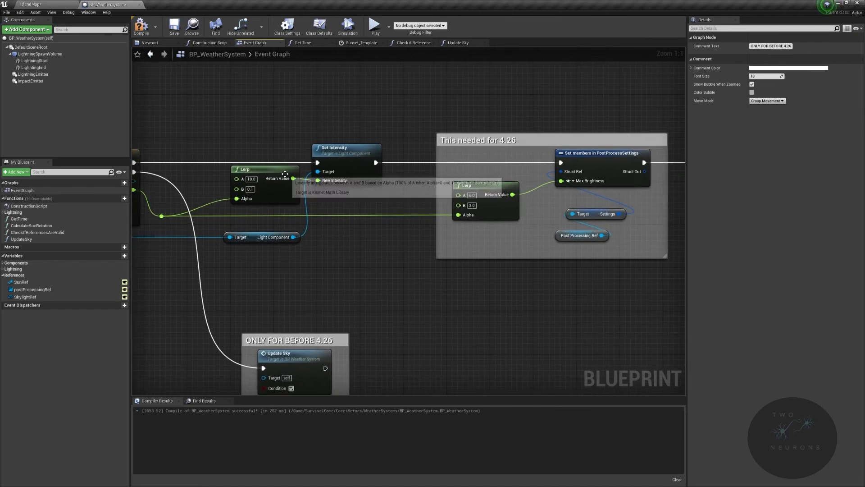
left_click_drag(293, 178, 457, 319)
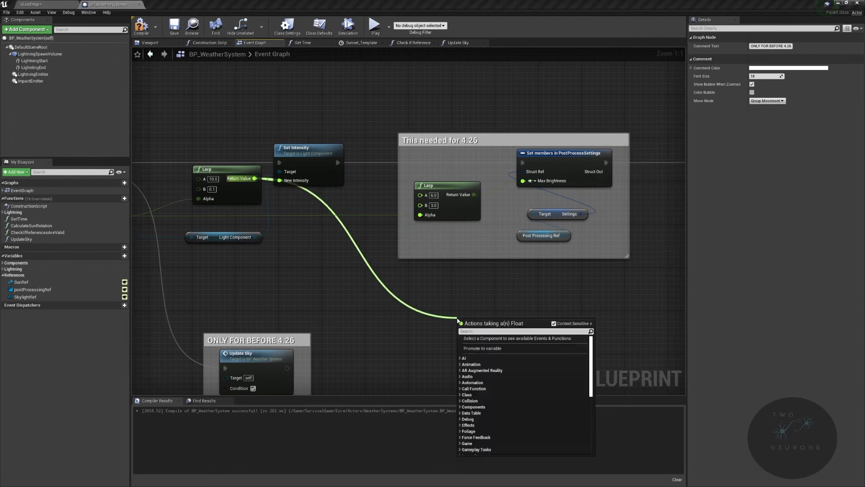
type("%")
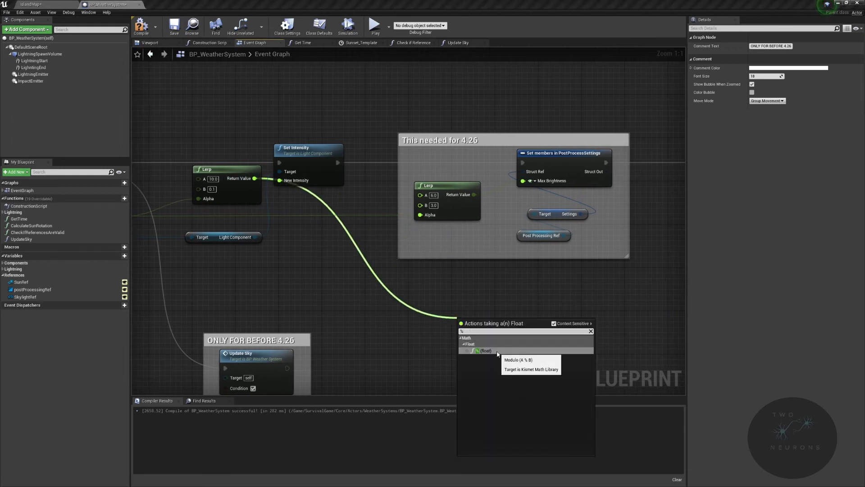
left_click(416, 267)
- Add a float modulo node fed by the Sunset timeline's Delta Intensity wire and set its divisor to 26
right_click_drag(417, 267, 656, 279)
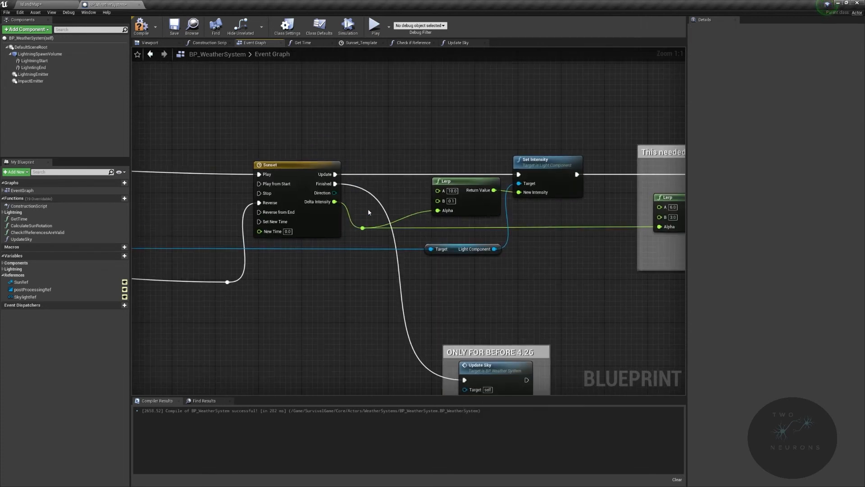
left_click_drag(363, 227, 678, 315)
left_click(707, 347)
right_click_drag(693, 329, 542, 304)
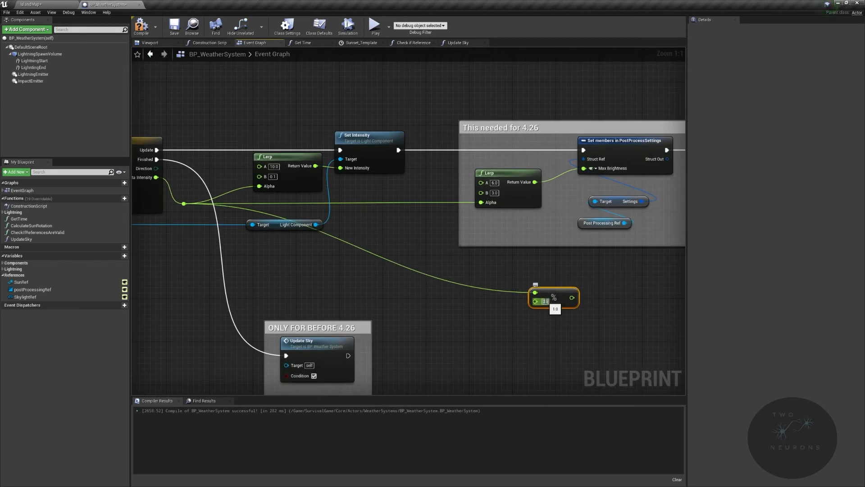
right_click_drag(426, 295, 289, 245)
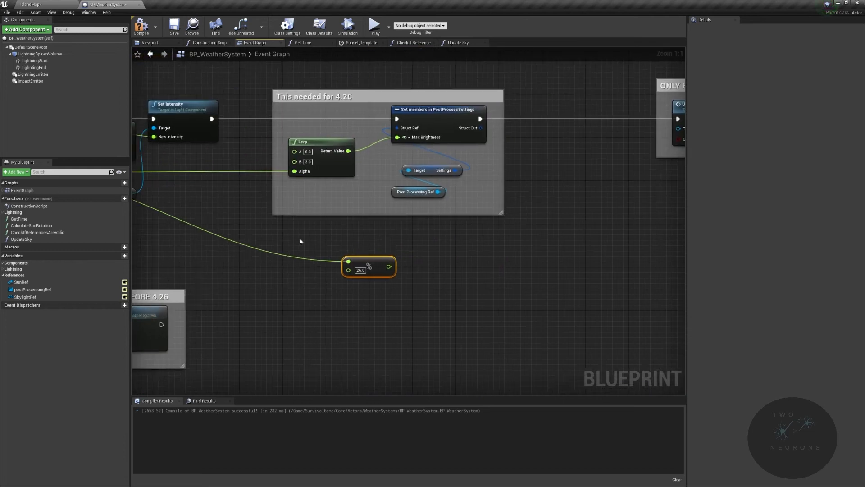
- Compare the modulo result to 0.0 with an == node and connect it to the second Update Sky's Condition
left_click_drag(368, 263, 446, 263)
type("==")
key("Return")
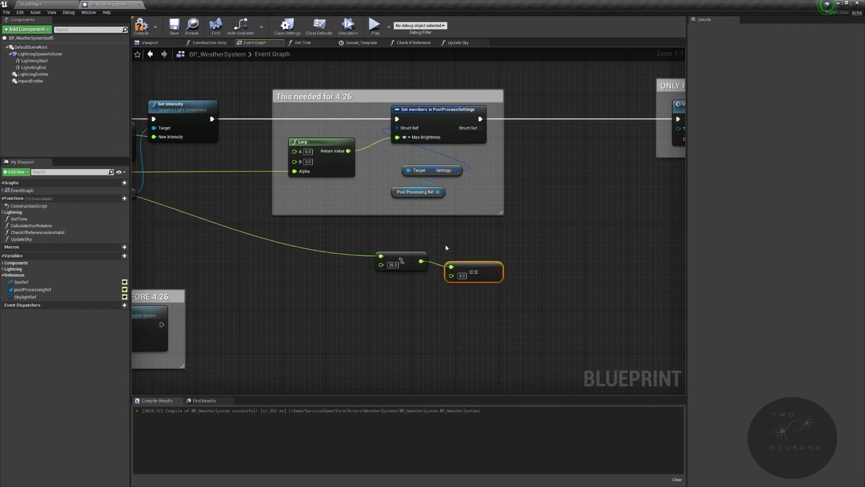
left_click_drag(474, 264, 240, 140)
right_click_drag(241, 192, 494, 167)
scroll(494, 167, "down", 3)
right_click_drag(539, 271, 499, 285)
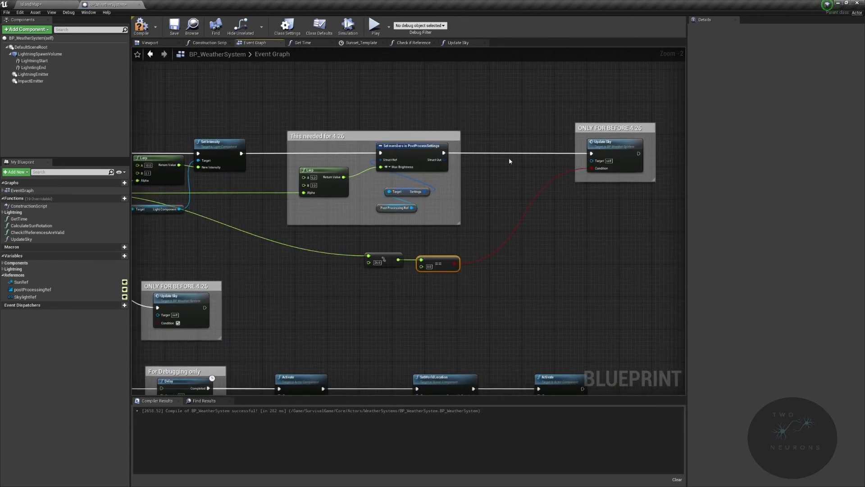
- Copy the commented Update Sky call under the Sunset timeline and insert it between Get Date Time and SetActorRotation
right_click_drag(509, 161, 744, 101)
left_click_drag(305, 210, 449, 249)
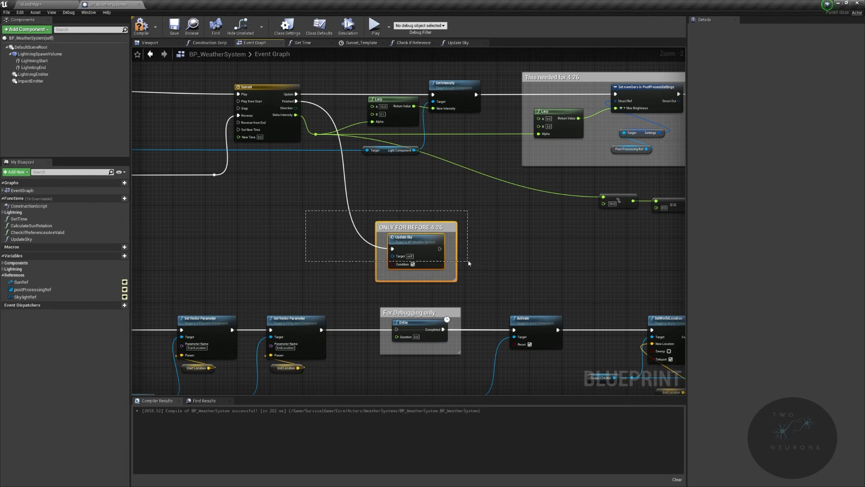
left_click_drag(495, 276, 495, 276)
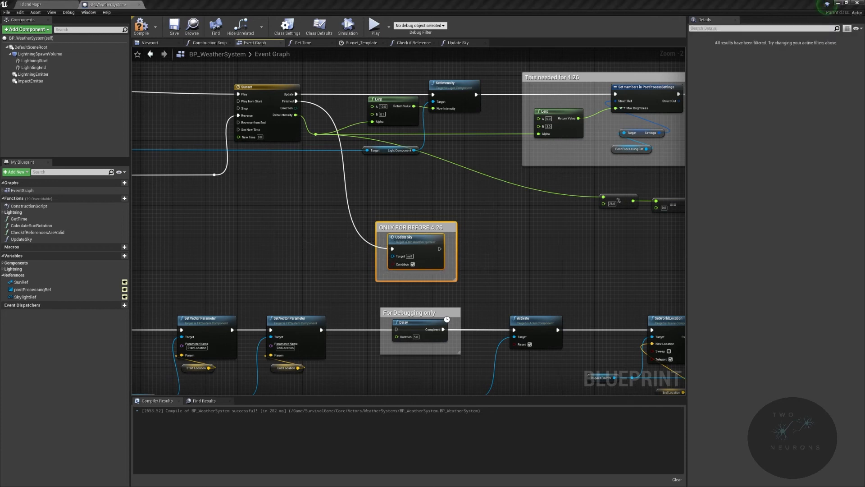
right_click_drag(431, 218, 761, 312)
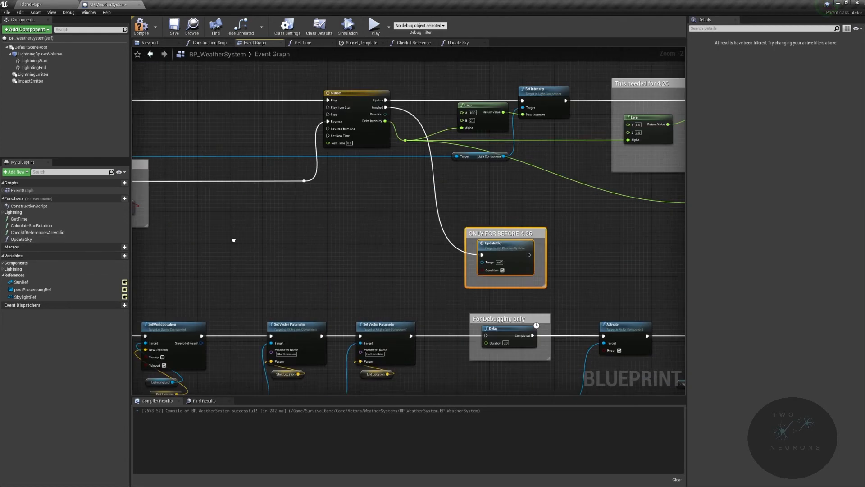
left_click_drag(339, 199, 561, 281)
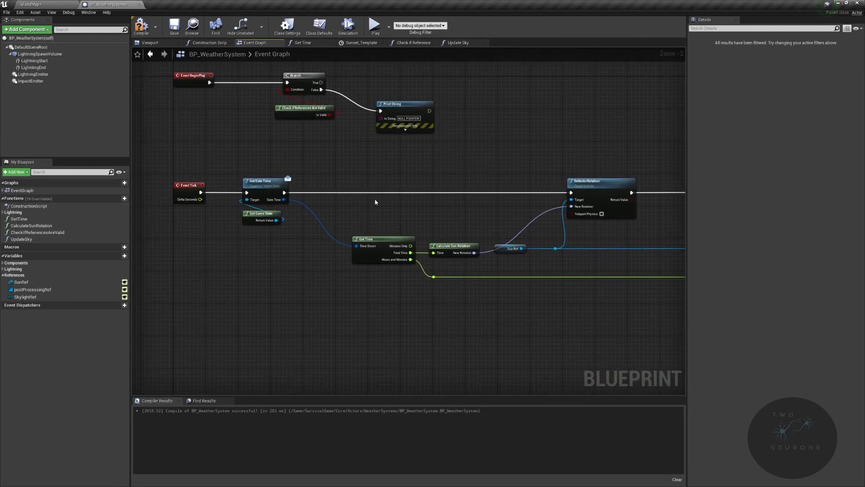
key("ctrl+v")
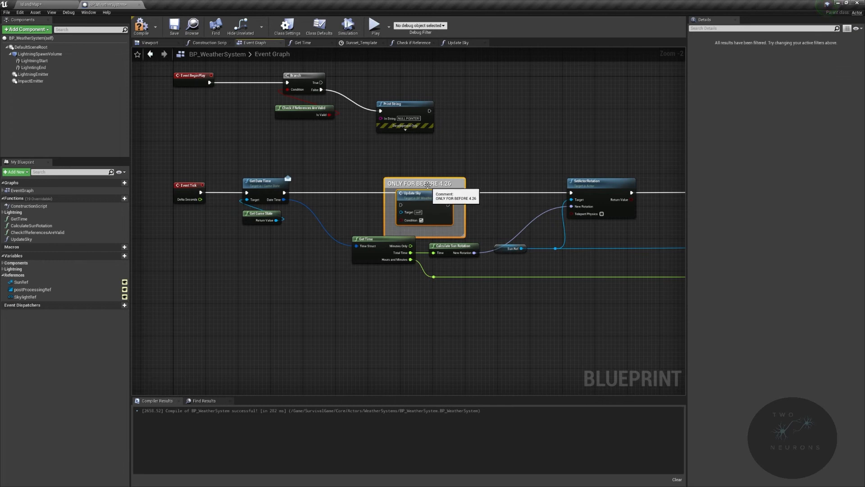
left_click_drag(428, 184, 428, 173)
mouse_move(569, 191)
left_mouse_down("ctrl")
mouse_move(401, 192)
mouse_move(572, 197)
left_mouse_up("ctrl")
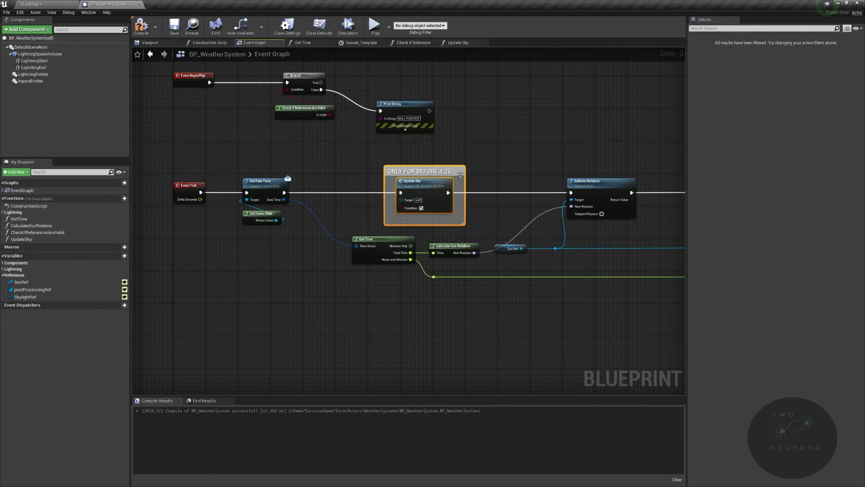
left_click_drag(460, 174, 496, 178)
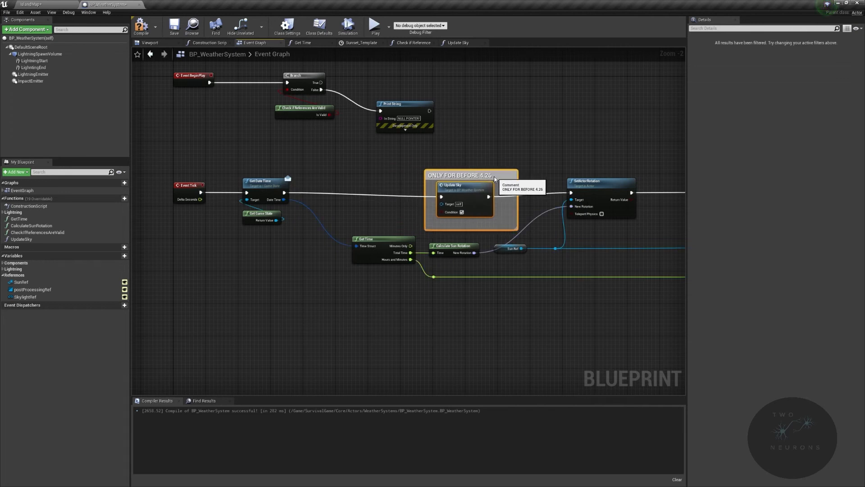
- Check Get Time's Minutes Only with modulo 60 equal to 0.0 and connect the result to the Event Tick Update Sky's Condition
scroll(479, 212, "up", 2)
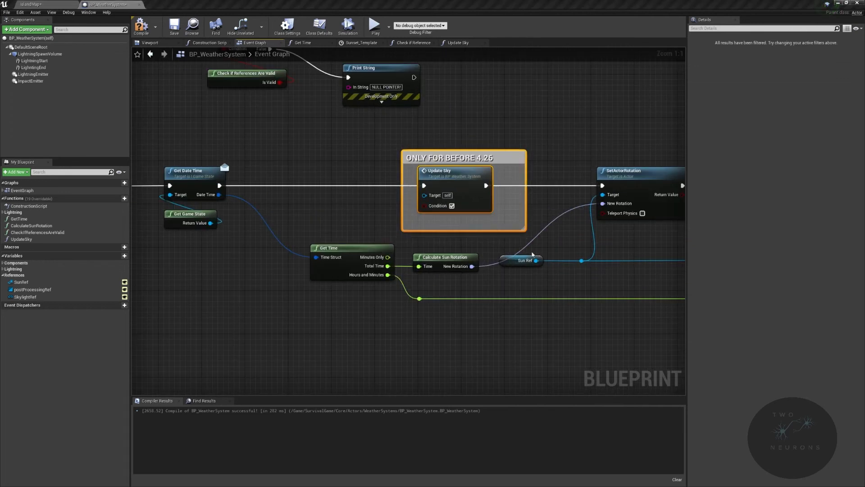
left_click_drag(387, 257, 328, 217)
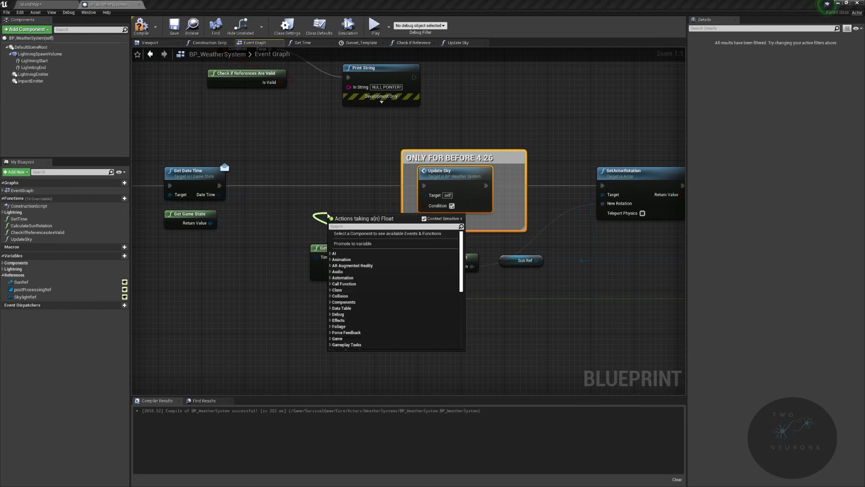
type("%")
key("Return")
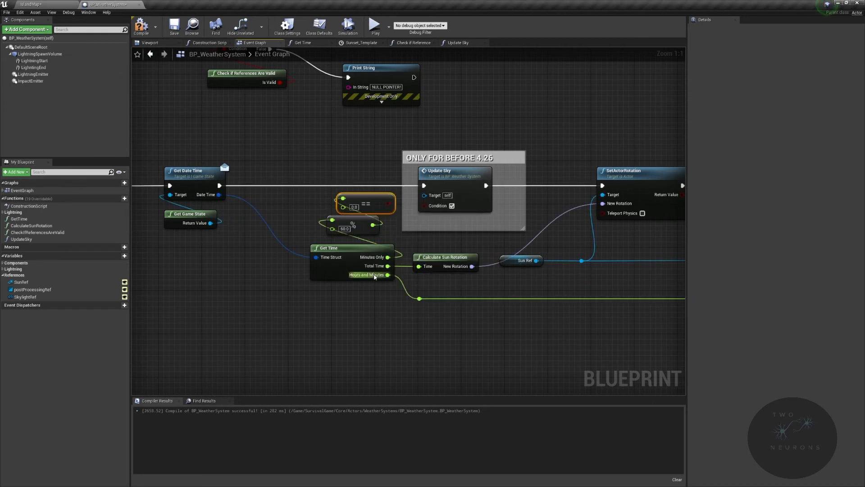
left_click_drag(366, 200, 355, 200)
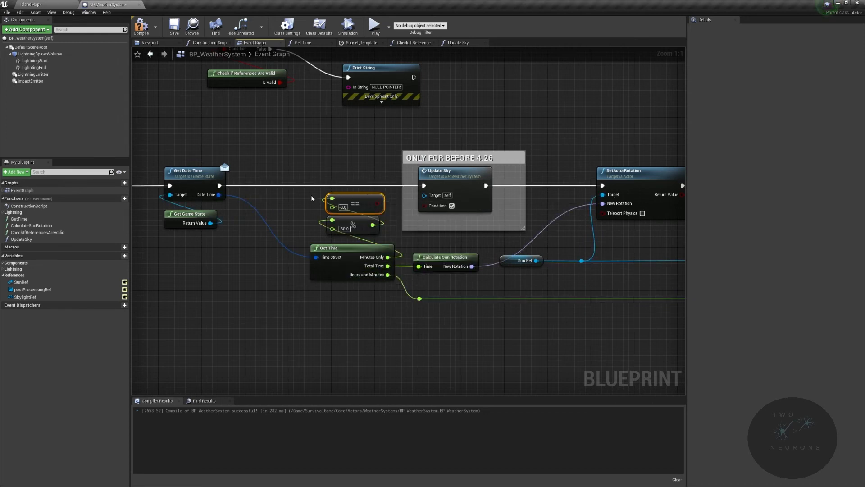
left_click_drag(365, 240, 432, 210)
right_click_drag(472, 293, 391, 282)
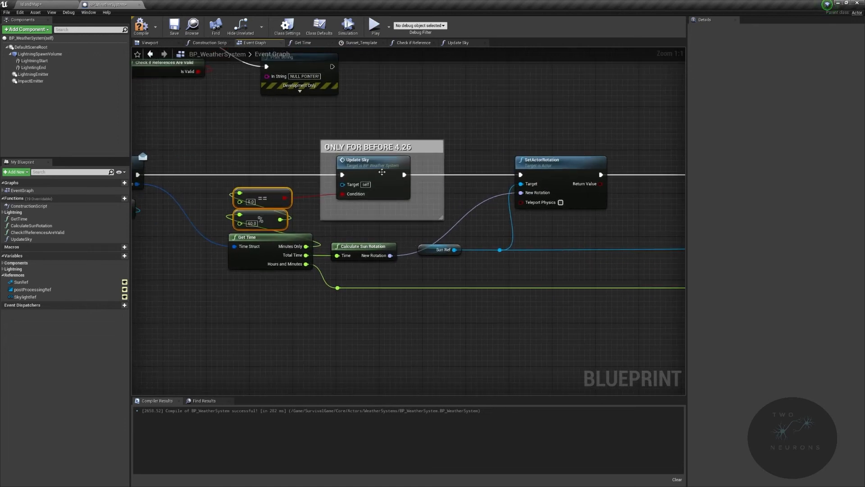
- Try deleting the Event Tick Update Sky call with its minutes check and linking Get Date Time directly to SetActorRotation
left_click(410, 209, "ctrl")
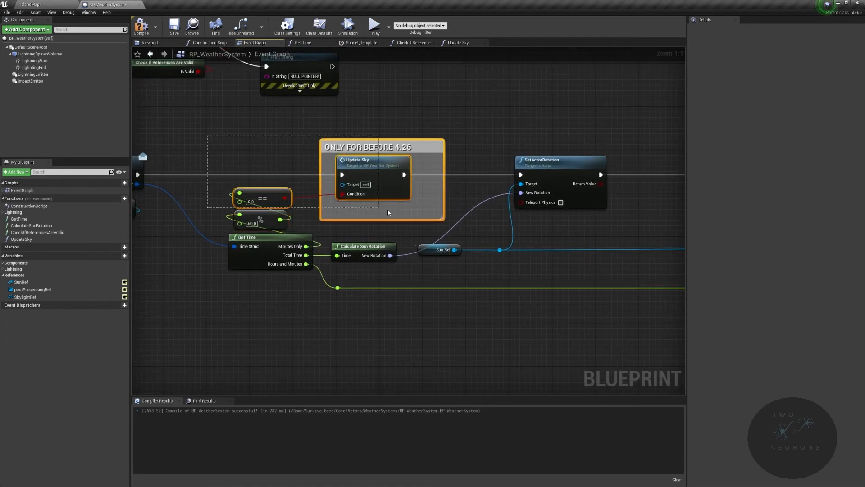
key("Delete")
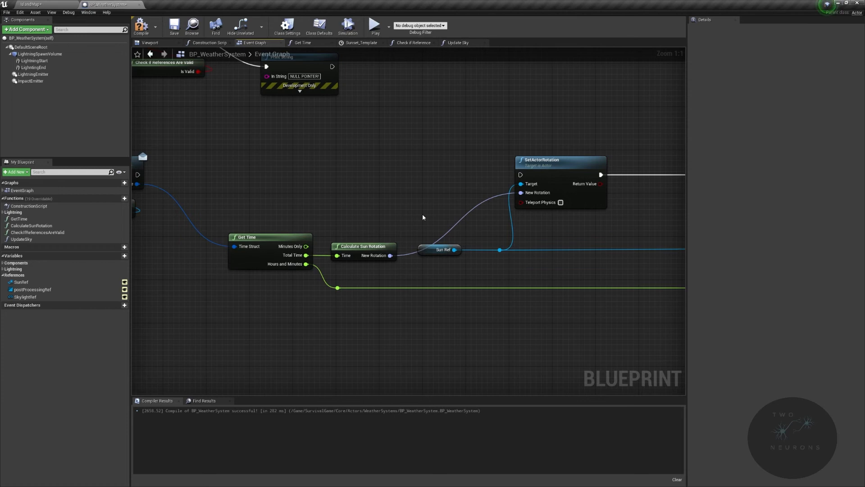
left_click_drag(137, 174, 527, 176)
right_click_drag(598, 174, 365, 291)
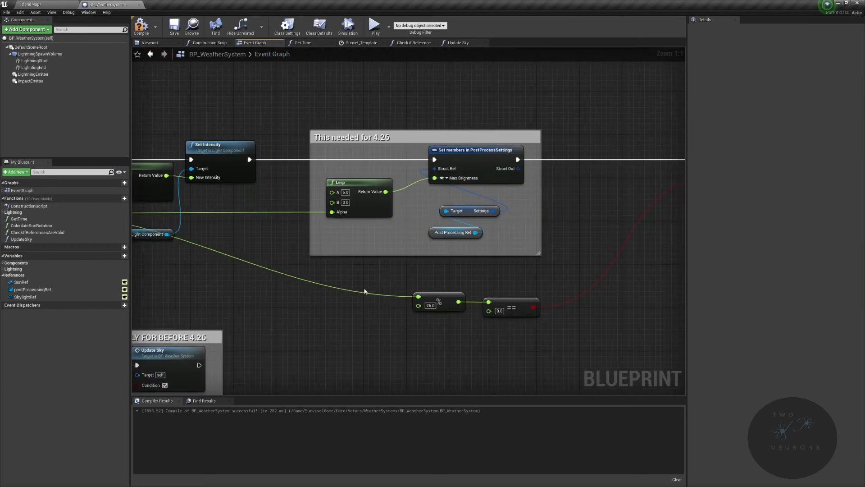
key("Delete")
right_click_drag(561, 312, 582, 253)
- Undo the recent deletions and rewiring to restore the Event Tick Update Sky call and its minutes check
key("ctrl+z")
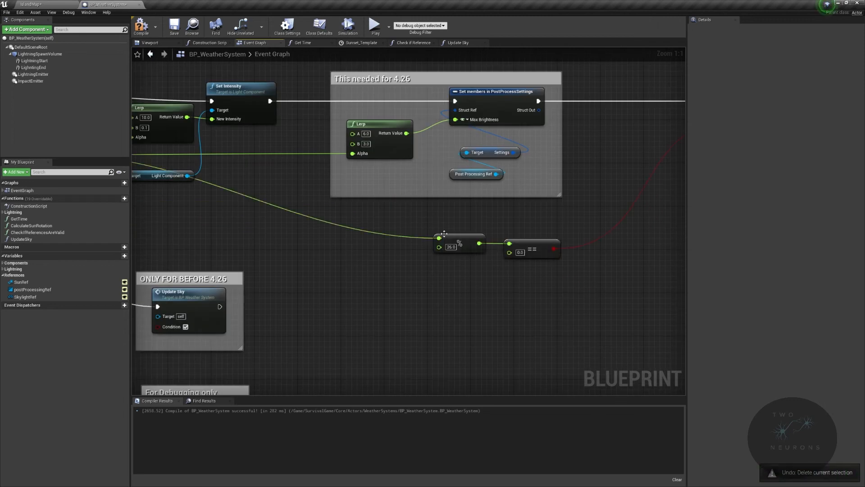
key("ctrl+z")
key("ctrl+z")
key("ctrl+z")
key("ctrl+z")
key("ctrl+z")
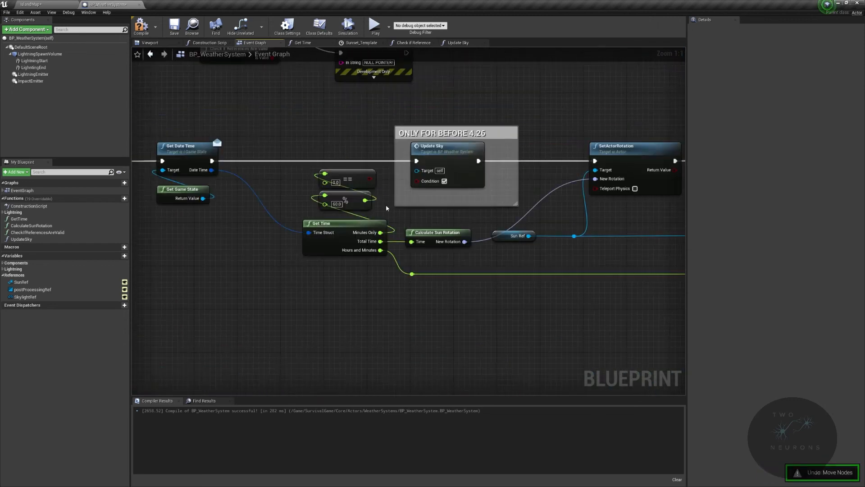
- Reconnect the minutes check to Update Sky's Condition, and move the commented call above a direct Get Date Time to SetActorRotation link
left_click_drag(369, 178, 594, 161)
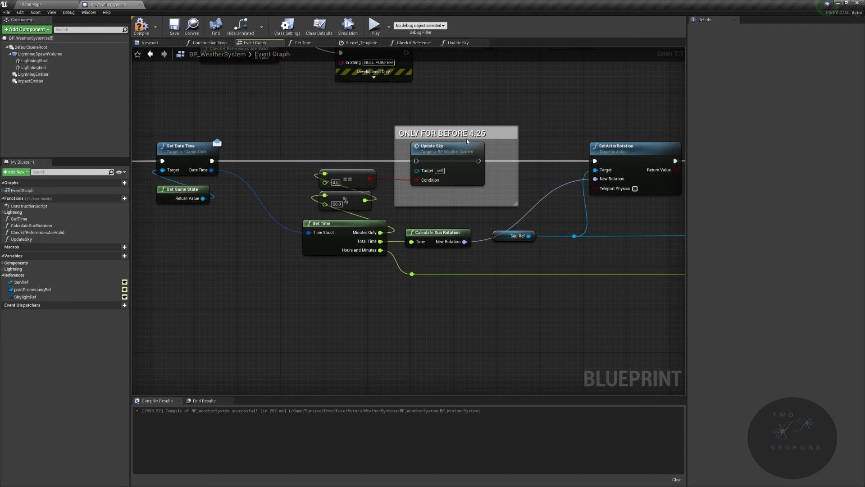
left_click_drag(508, 132, 556, 82)
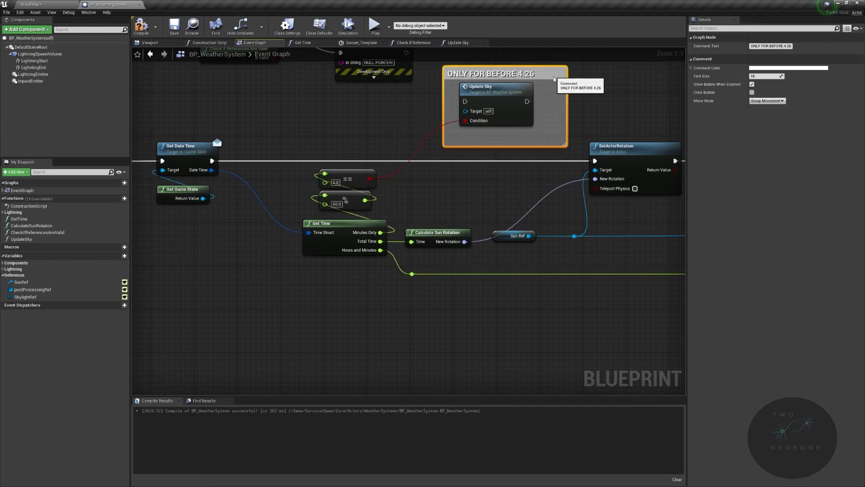
right_click_drag(556, 82, 139, 211)
- Disconnect the Delta Intensity wire from the modulo node beneath the "This needed for 4.26" comment
right_click_drag(586, 253, 255, 202)
right_click_drag(676, 270, 531, 203)
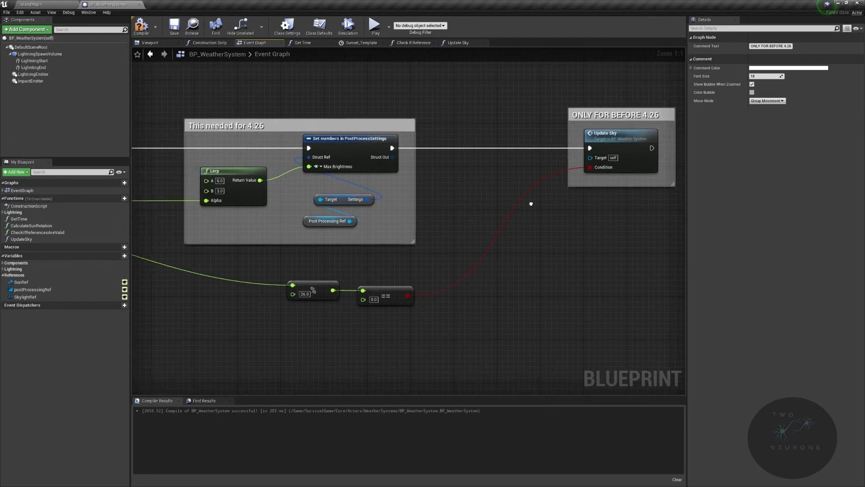
right_click_drag(135, 212, 383, 180)
right_click_drag(411, 241, 164, 244)
left_click(384, 251, "alt")
- Stack the == and modulo nodes beneath their Update Sky call and detach the call from Set members in PostProcessSettings
right_click_drag(437, 246, 353, 253)
left_click_drag(320, 261, 392, 292)
left_click(407, 263)
left_click_drag(419, 327, 419, 328)
left_click_drag(395, 268, 632, 183)
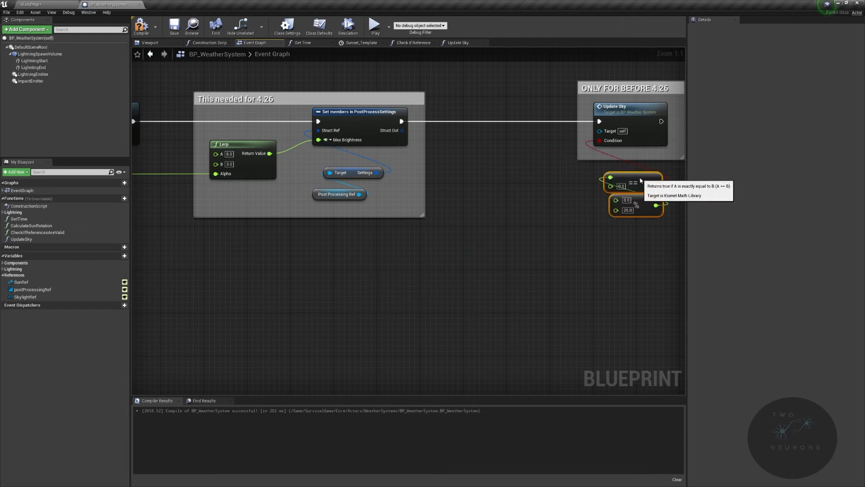
left_click_drag(404, 122, 483, 97, "ctrl")
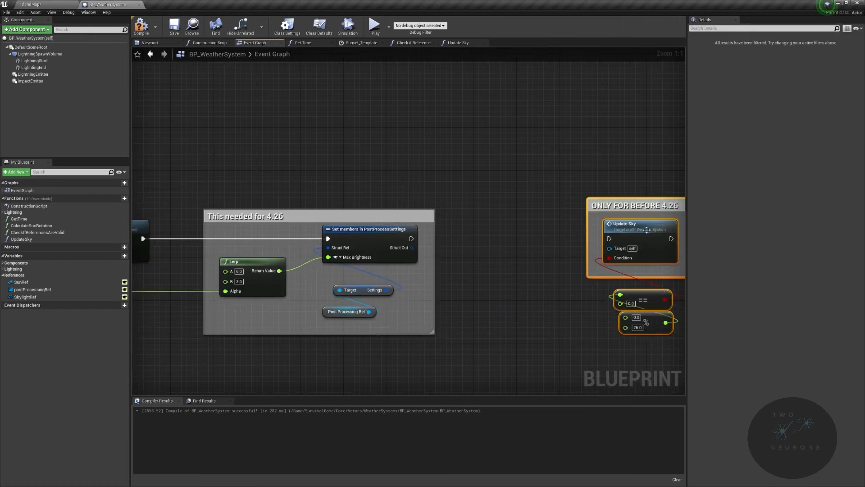
- Disconnect the Sunset timeline's Finished output from the commented Update Sky call, move that comment box beneath the timeline, and compile the blueprint
left_click_drag(646, 230, 391, 90)
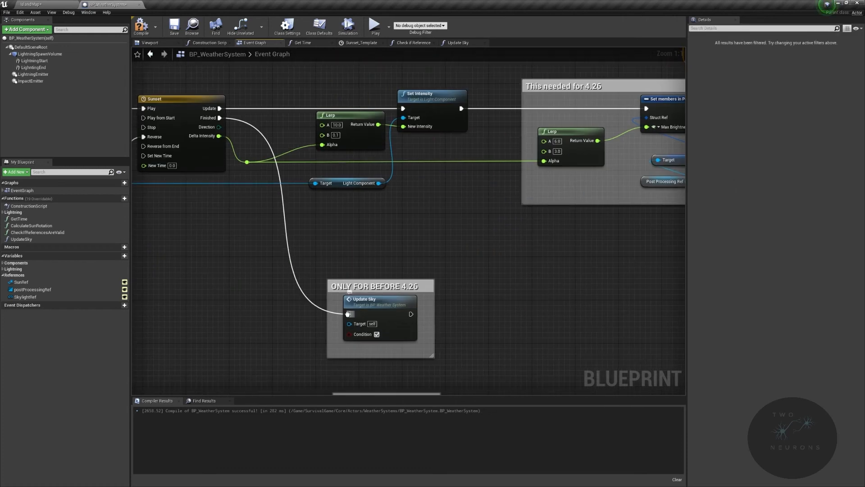
left_click_drag(347, 314, 239, 221)
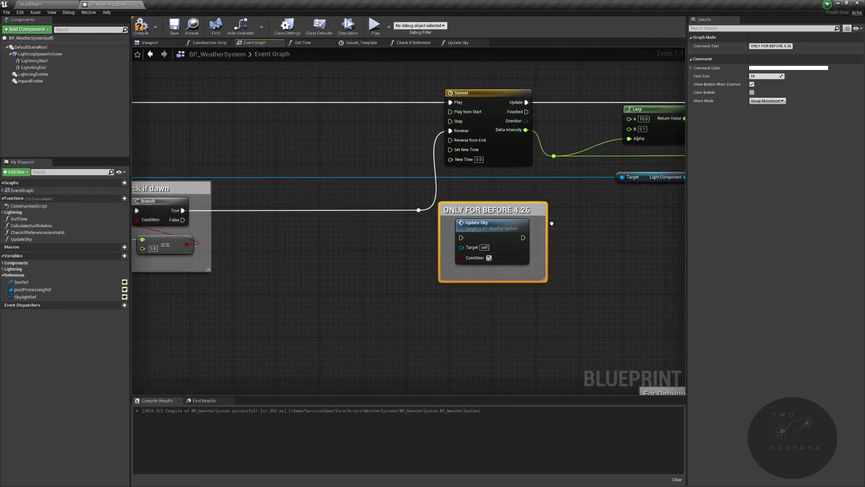
left_click_drag(539, 223, 563, 237)
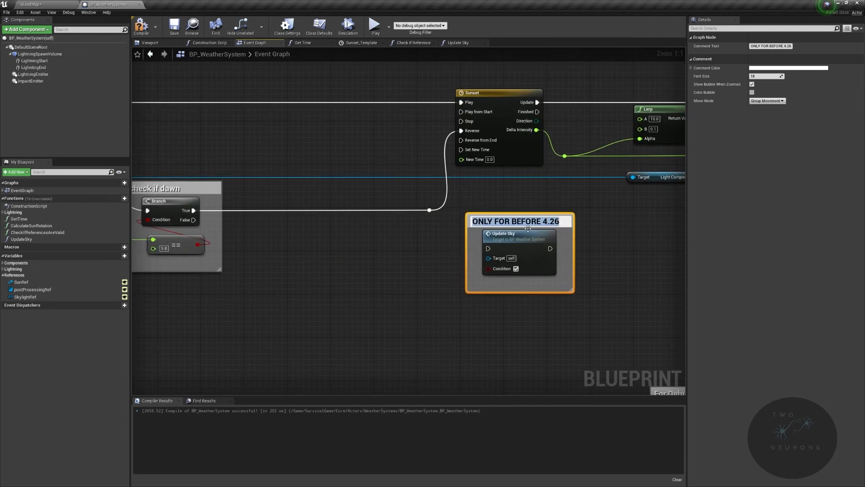
left_click(144, 29)
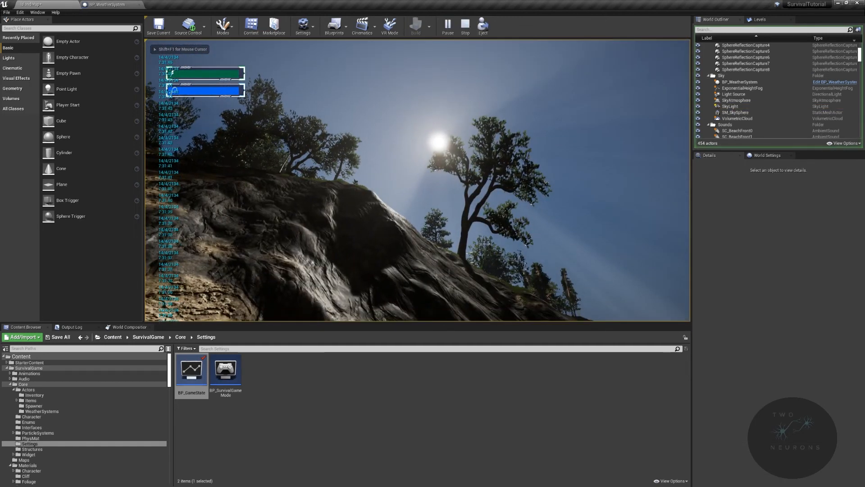
- Watch the morning sun full screen in the running level, and end the play session and full-screen view
key("F11")
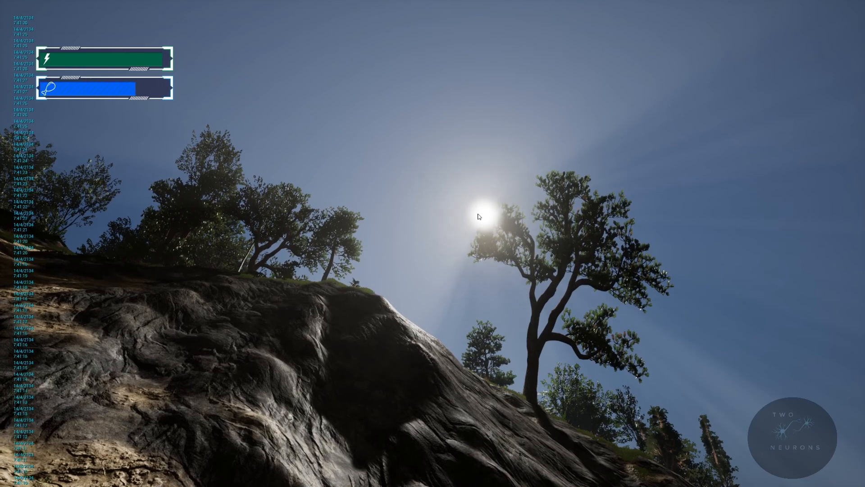
key("Escape")
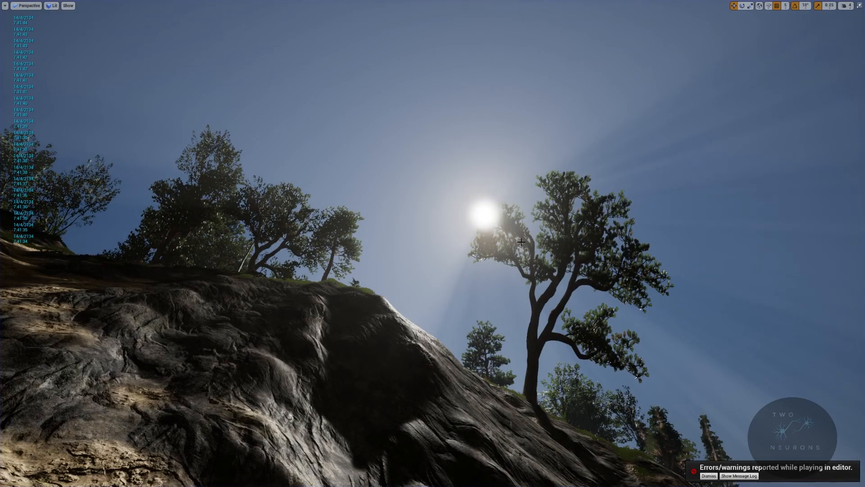
right_click(698, 314)
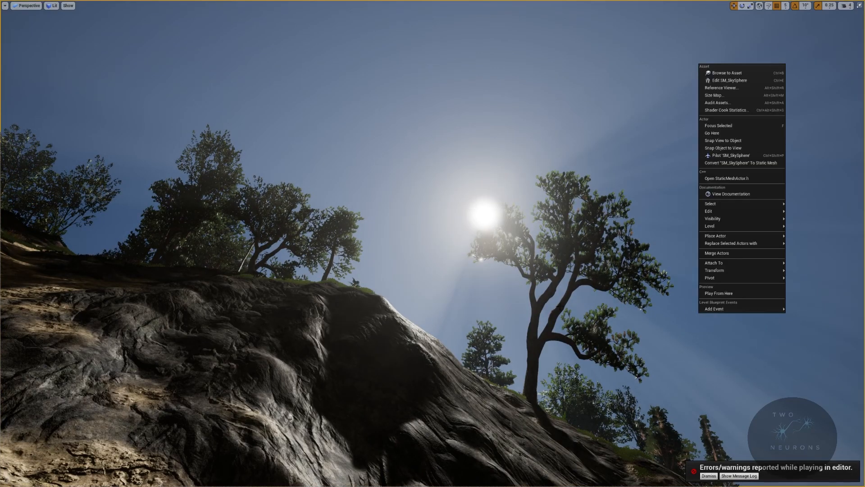
key("F11")
- Open the BP_GameState blueprint from the Settings folder and end the follow-up test run of the level
double_click(185, 379)
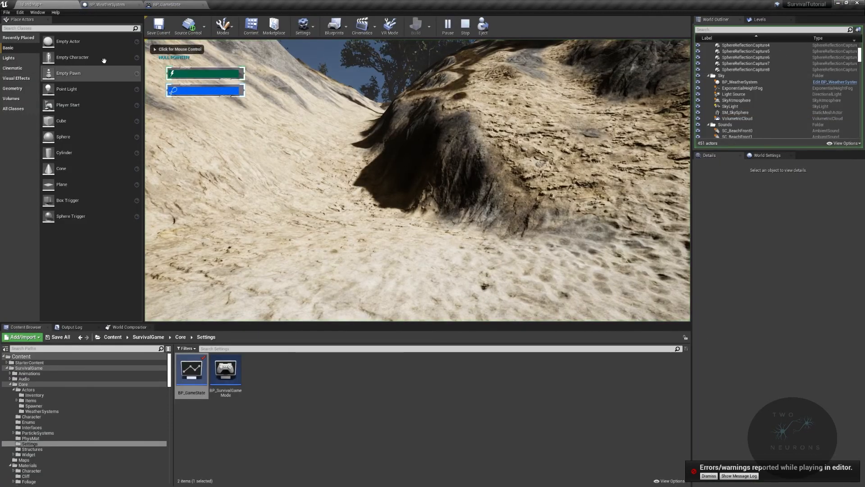
key("Escape")
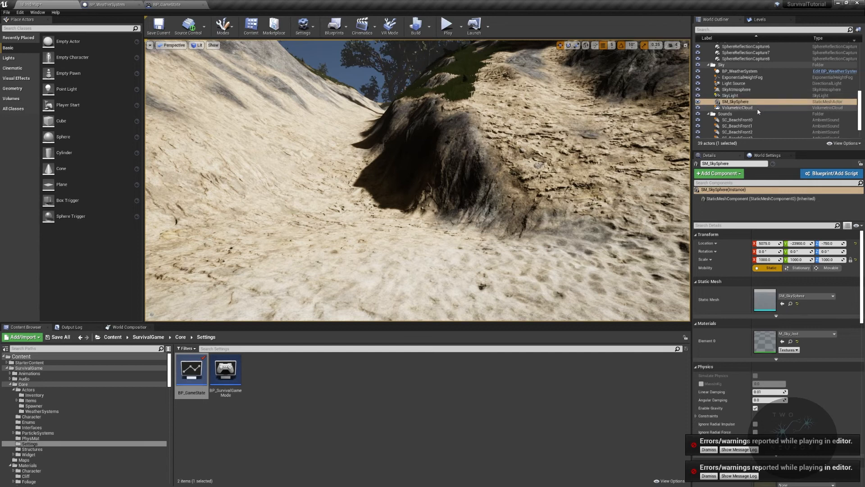
- Assign BP_WeatherSystem's references in the level: Light Source as Sun Ref, PostProcessVolume as Post Processing Ref, and SkyLight as Skylight Ref
scroll(759, 97, "up", 5)
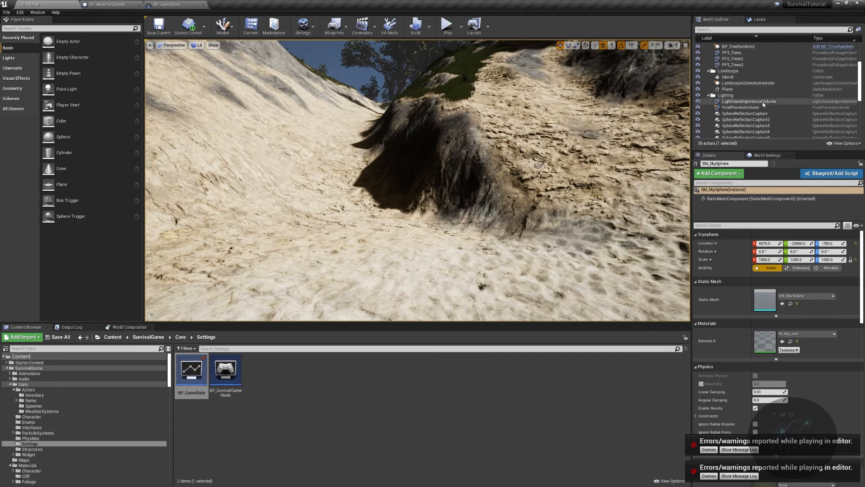
scroll(762, 100, "down", 3)
scroll(760, 105, "down", 5)
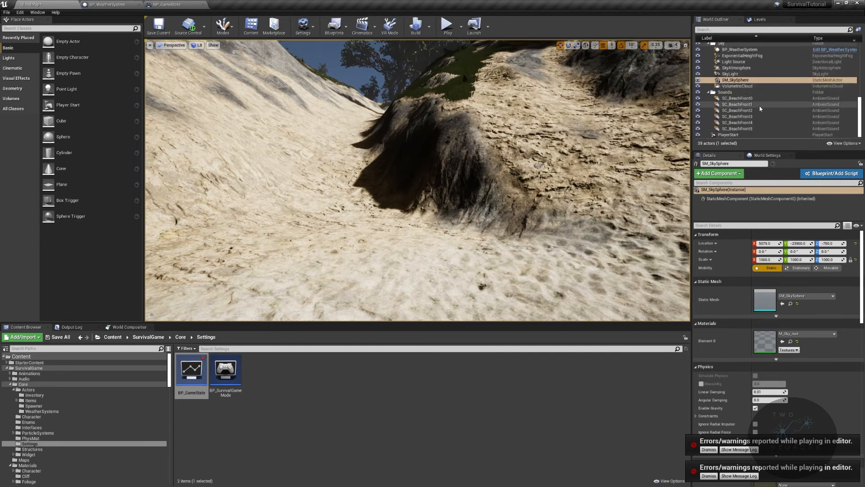
left_click(757, 49)
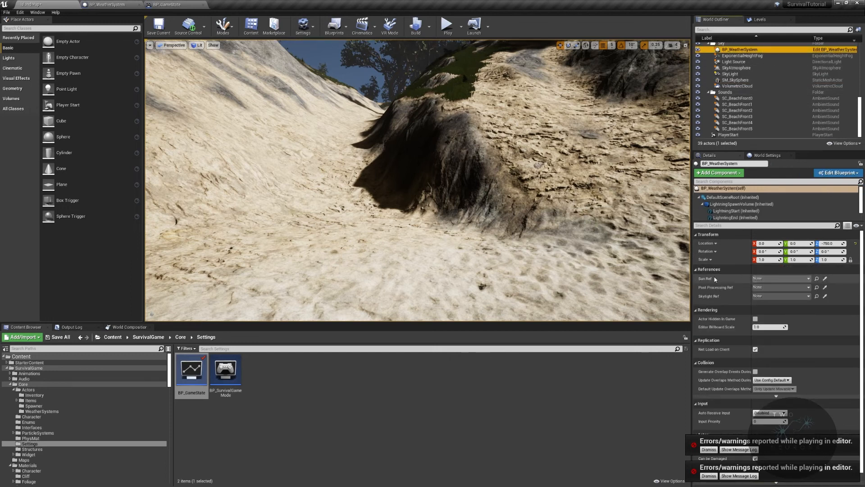
left_click(776, 280)
left_click(775, 325)
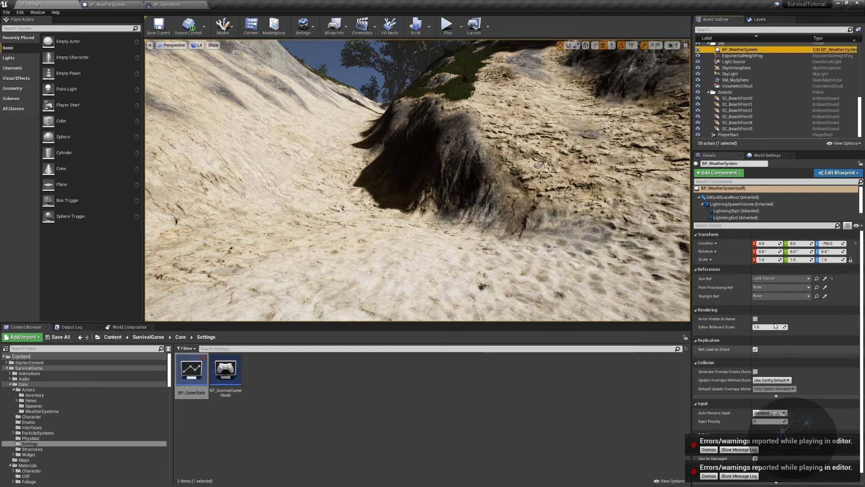
left_click(770, 288)
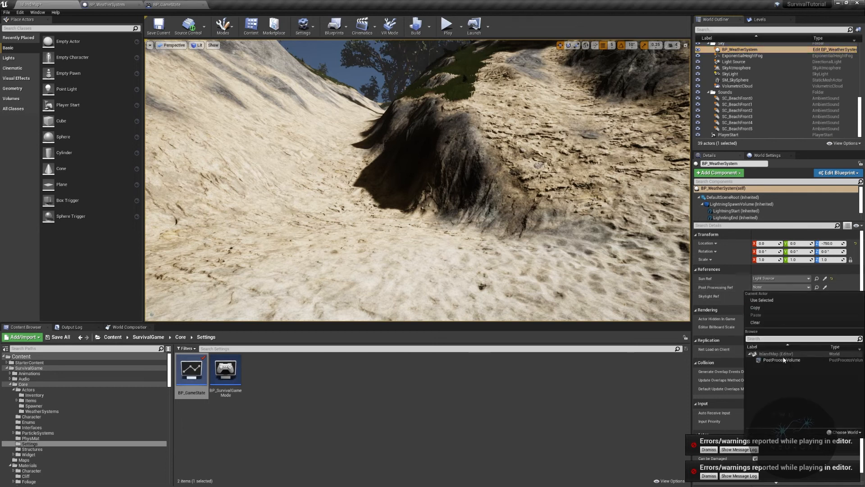
left_click(783, 361)
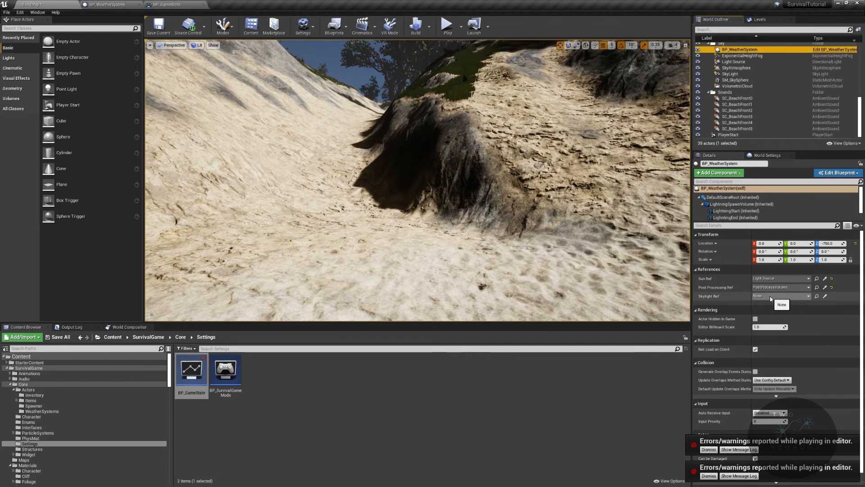
left_click(771, 297)
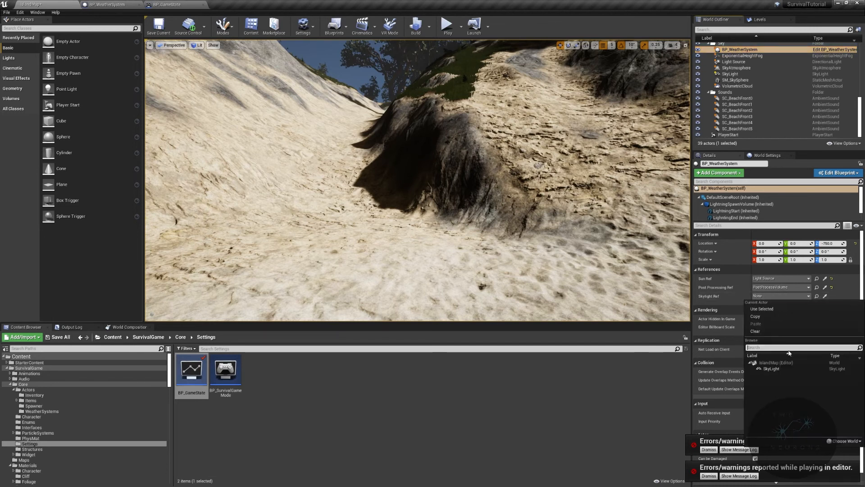
left_click(771, 368)
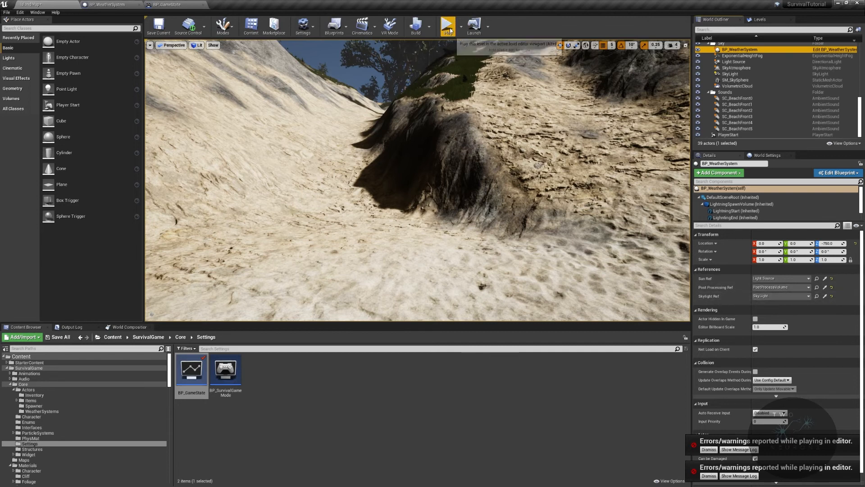
- Play the level and walk the character uphill into the grassy forest to examine the sunrise lighting
key("alt+p")
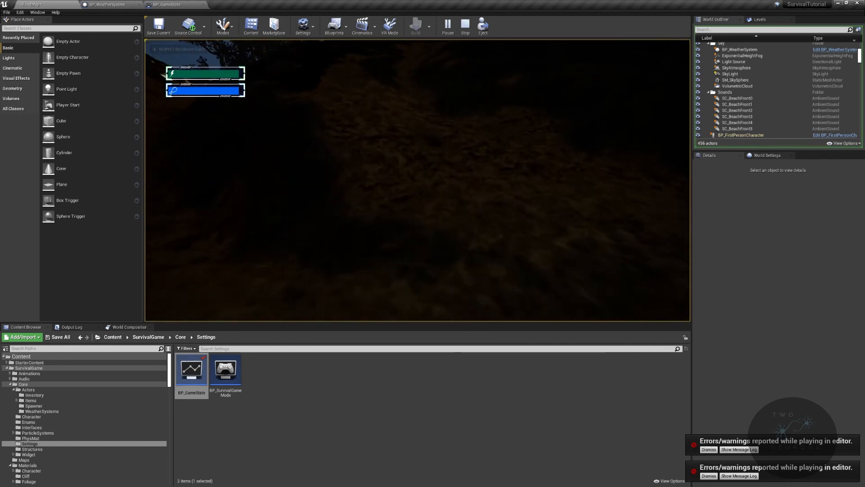
key("shift+w")
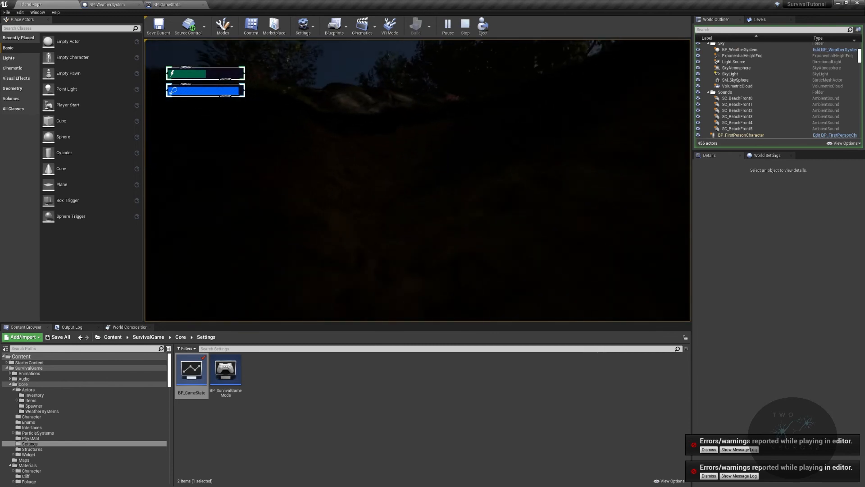
key("w")
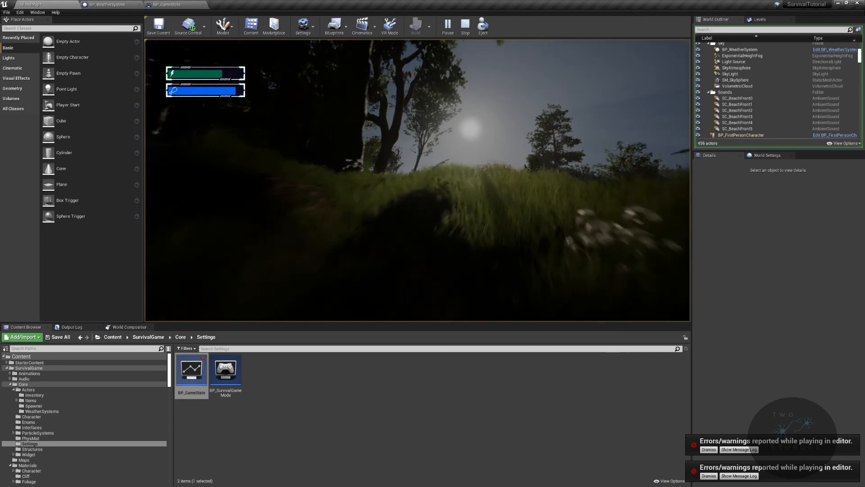
key("shift+F1")
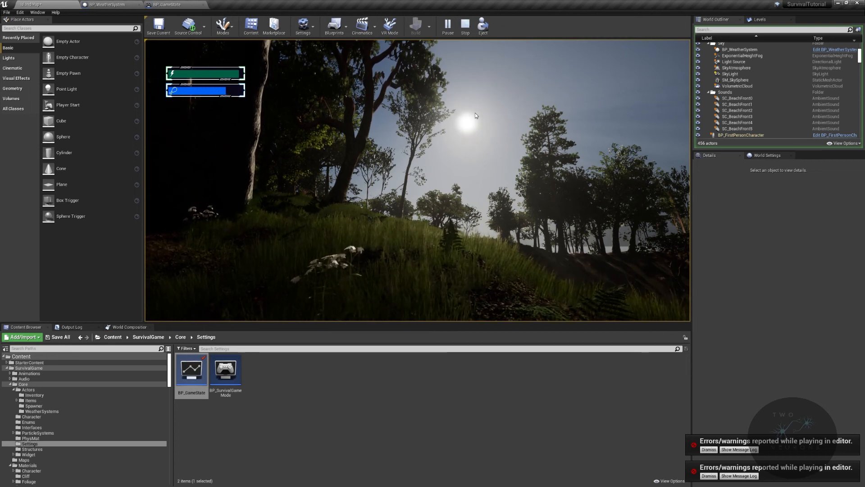
- Speed up game time with the console command slomo 5 to watch the sun move, and stop the play session
key("grave")
type("slomo ")
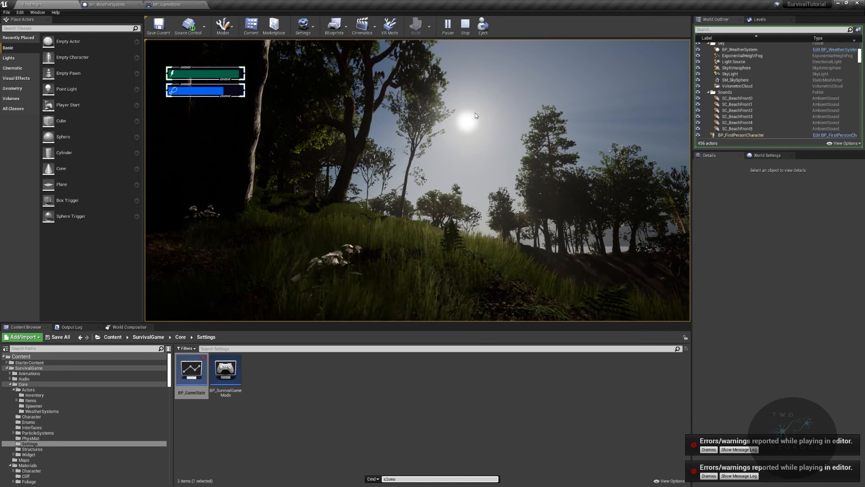
type("10")
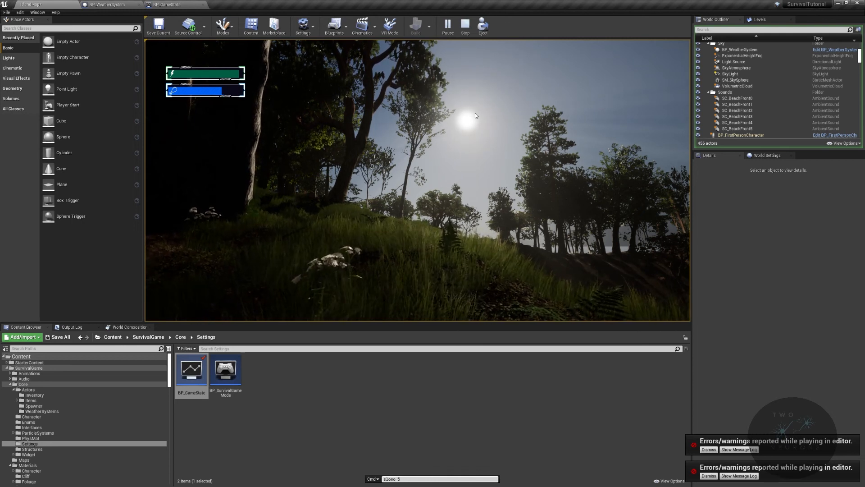
key("Return")
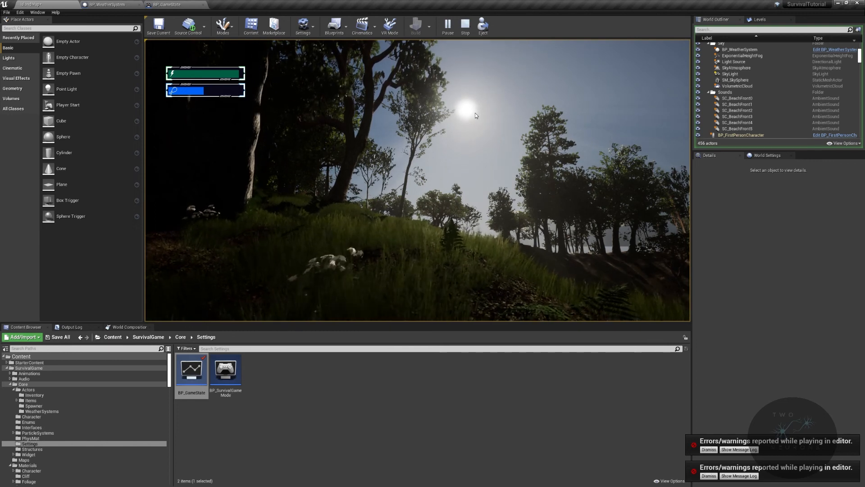
key("Escape")
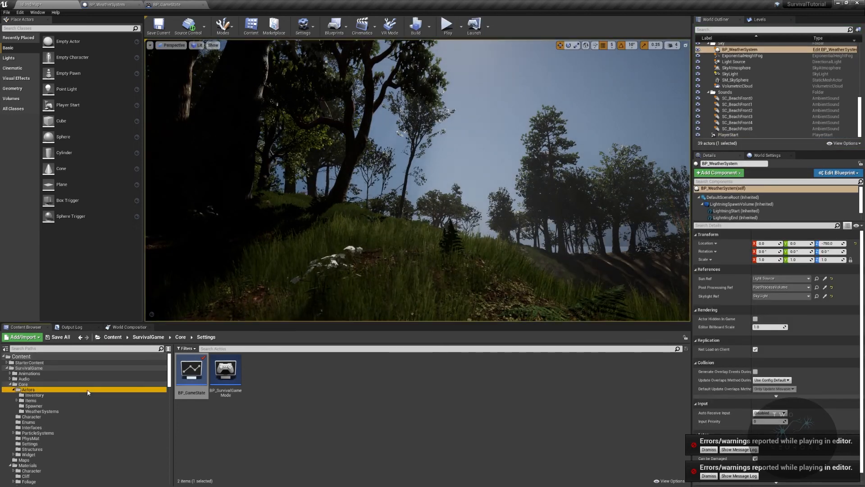
- Open the BP_FirstPersonCharacter blueprint from the Core/Character folder
left_click(88, 388)
left_click(181, 336)
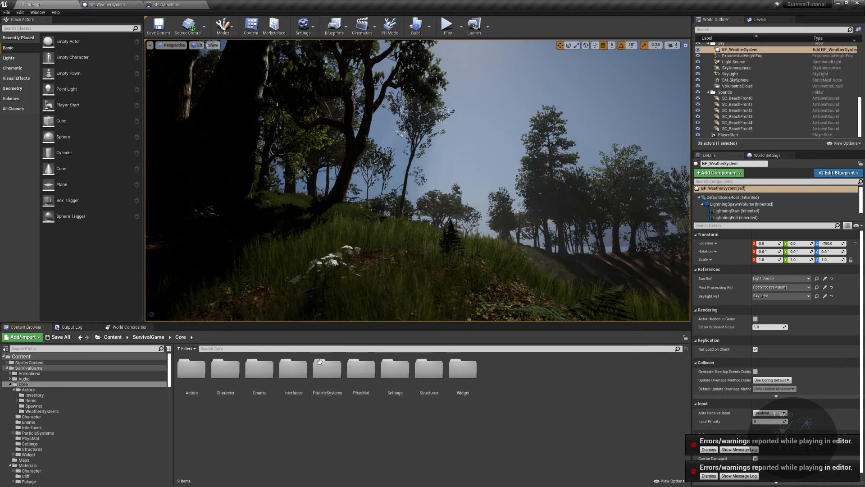
double_click(230, 379)
double_click(191, 371)
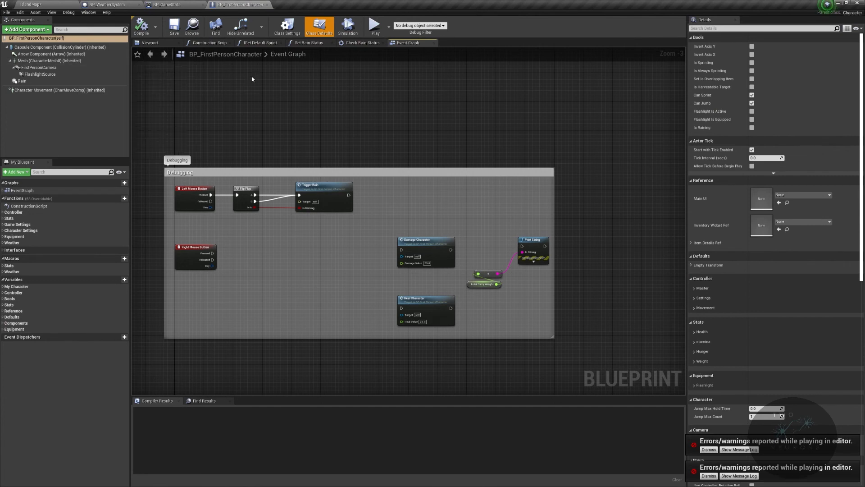
- Disconnect Set Timers from the Sequence node's Then 1 output after Event BeginPlay, and compile the character blueprint
scroll(279, 166, "down", 3)
scroll(460, 223, "up", 6)
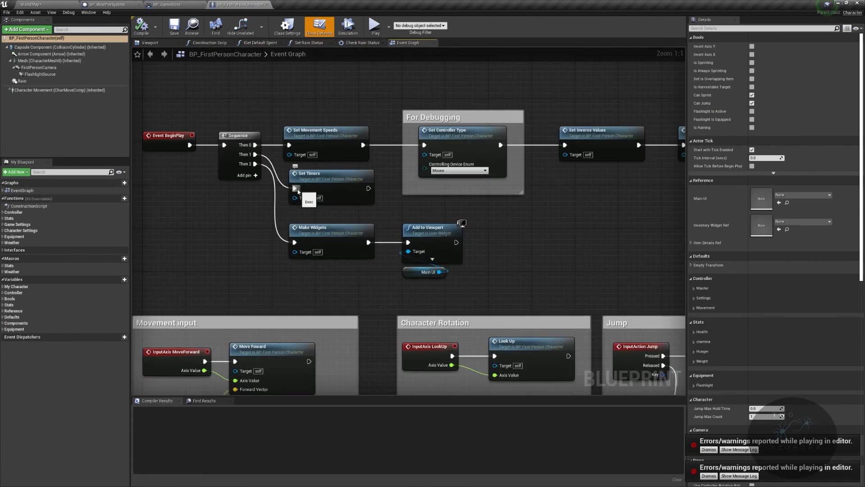
left_click(296, 189, "alt")
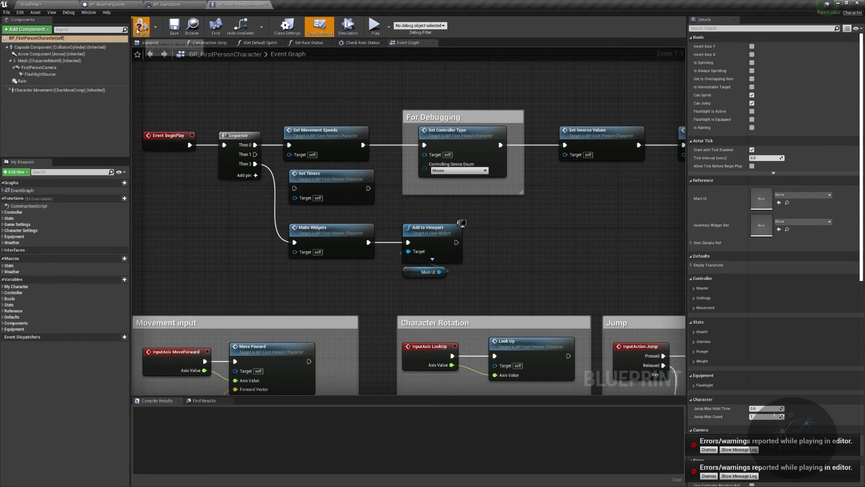
left_click(137, 31)
- Play the level in full screen and move the character along the shore to examine the sun above the cliff
left_click(31, 4)
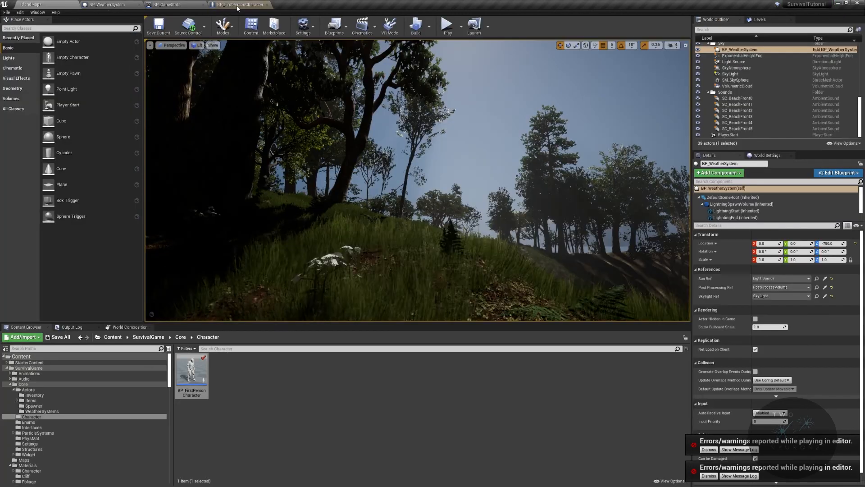
left_click(446, 31)
left_click(717, 450)
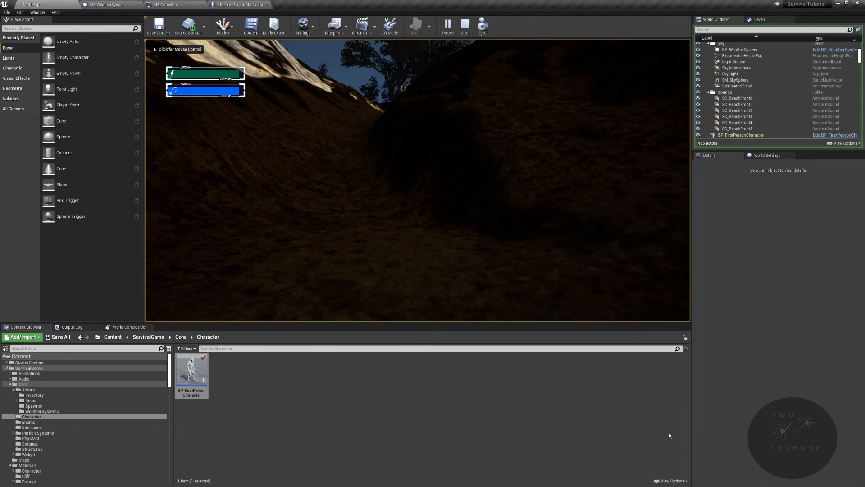
left_click(608, 279)
key("F11")
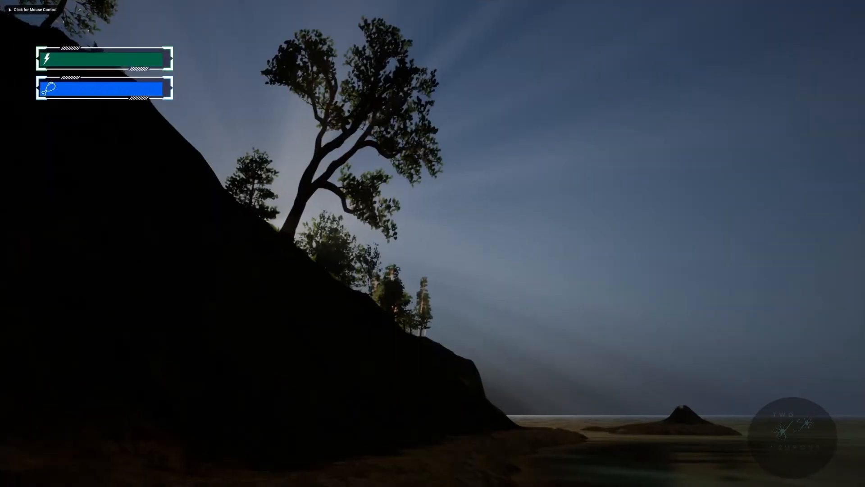
key("w")
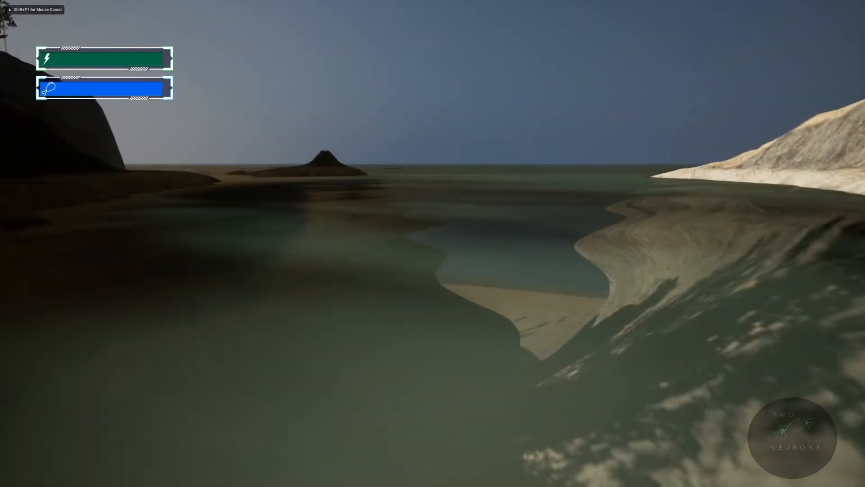
key("w")
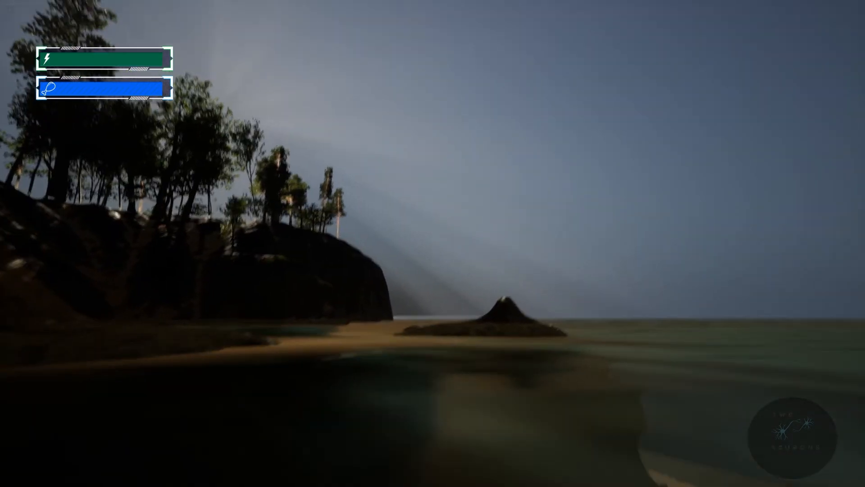
key("w")
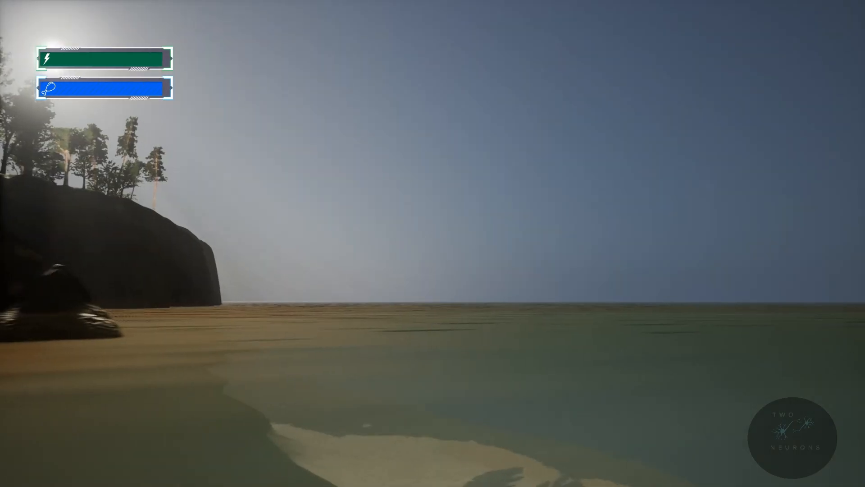
key("w")
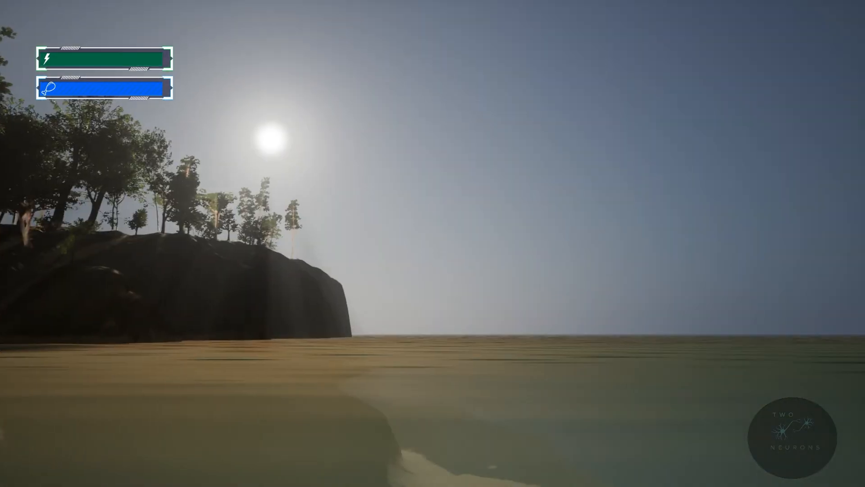
- Speed up game time with the console command slomo 500000 to examine the change from day to night
key("grave")
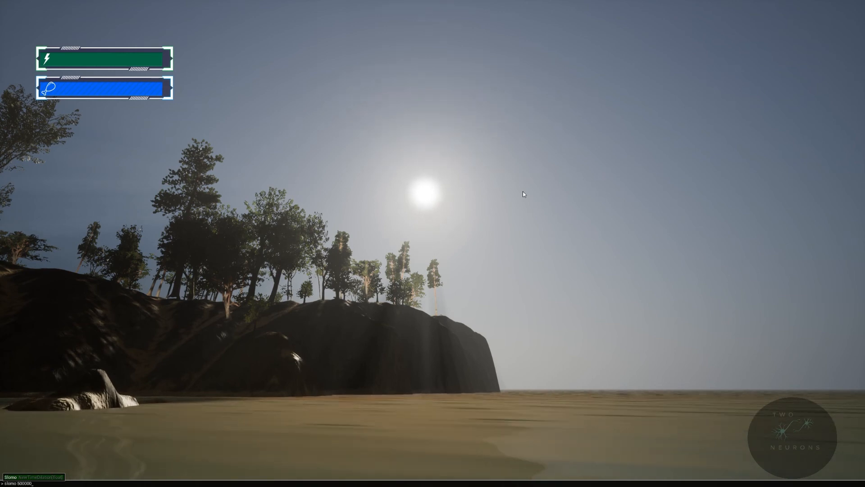
key("Return")
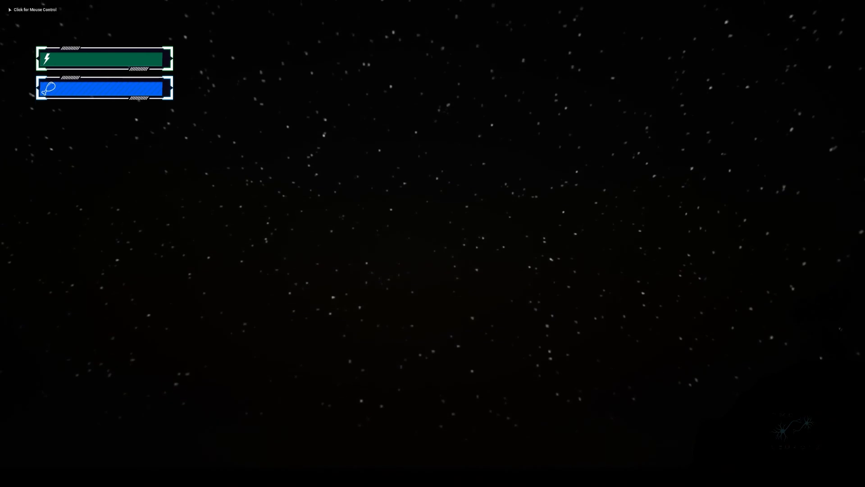
left_click(767, 267)
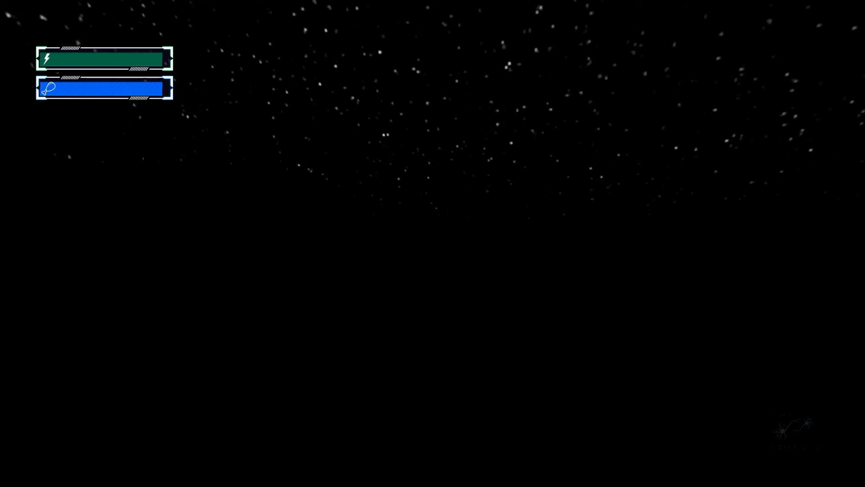
left_click(781, 312)
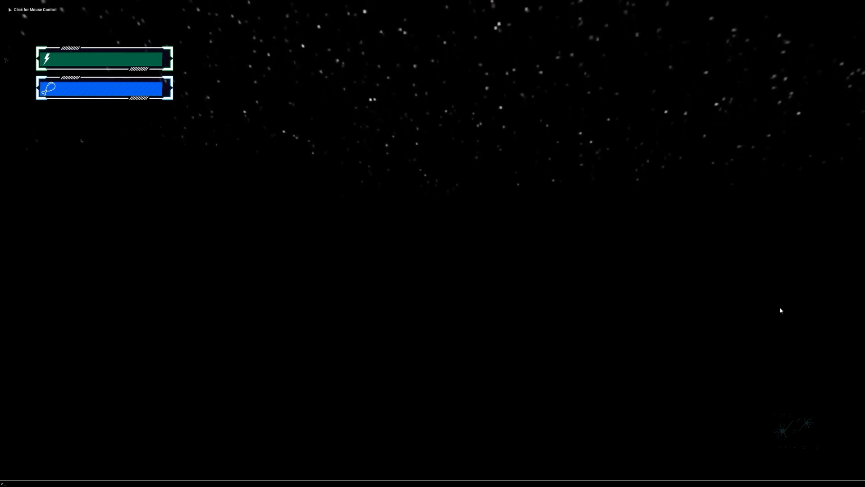
key("shift+F1")
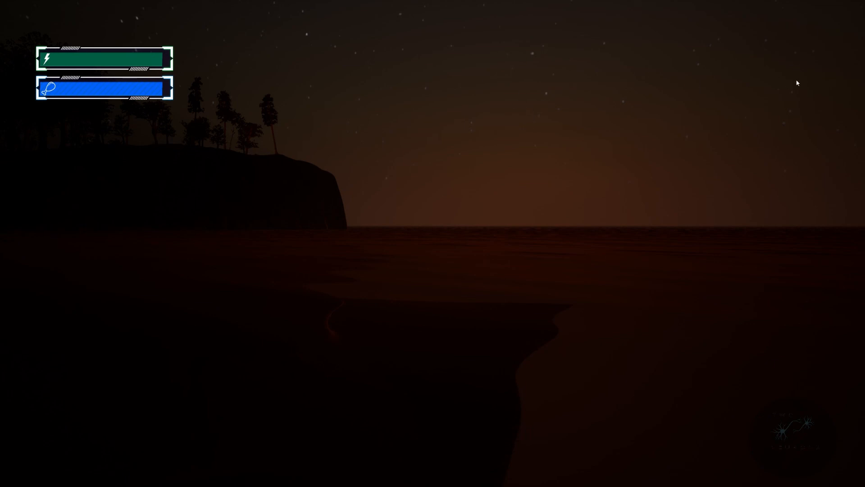
- Look around the coast and horizon at dawn to examine the sky glow, the stars and the rising sun
key("F8")
right_click_drag(789, 86, 829, 18)
right_click_drag(432, 243, 442, 343)
key("F8")
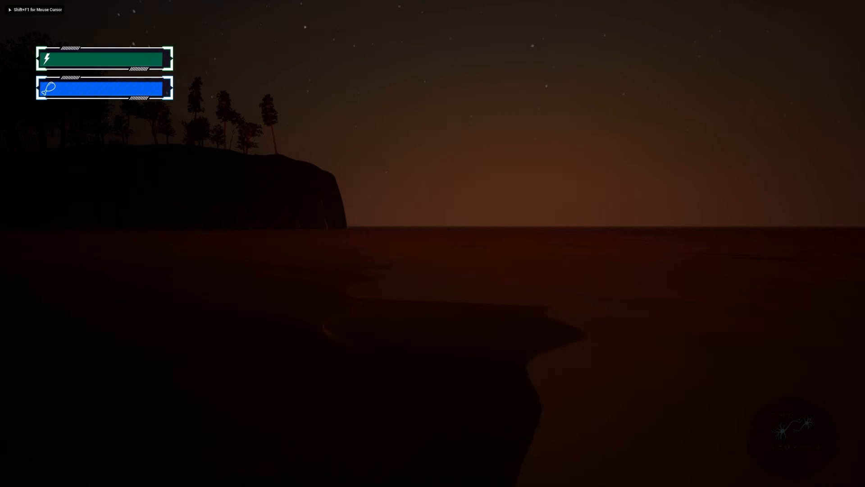
left_click(671, 157)
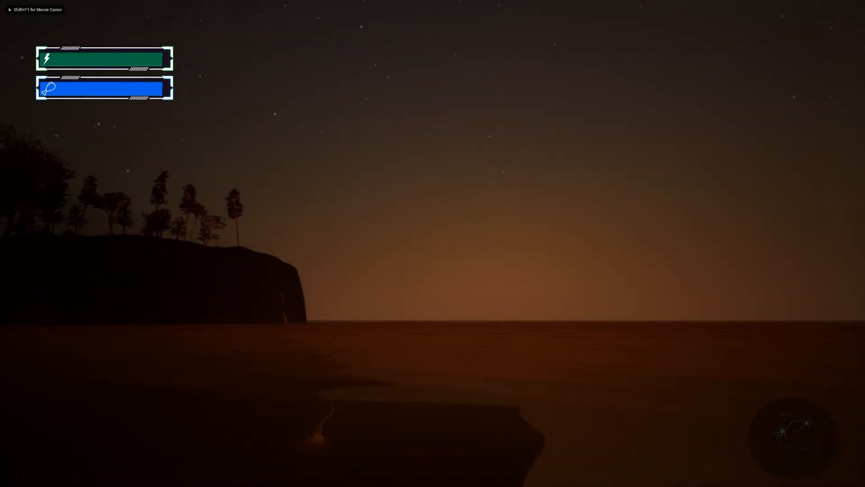
left_click(432, 243)
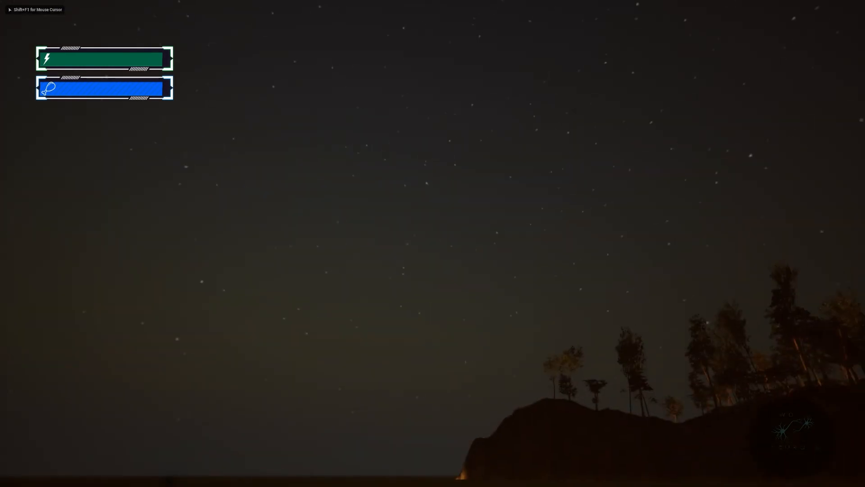
key("shift+F1")
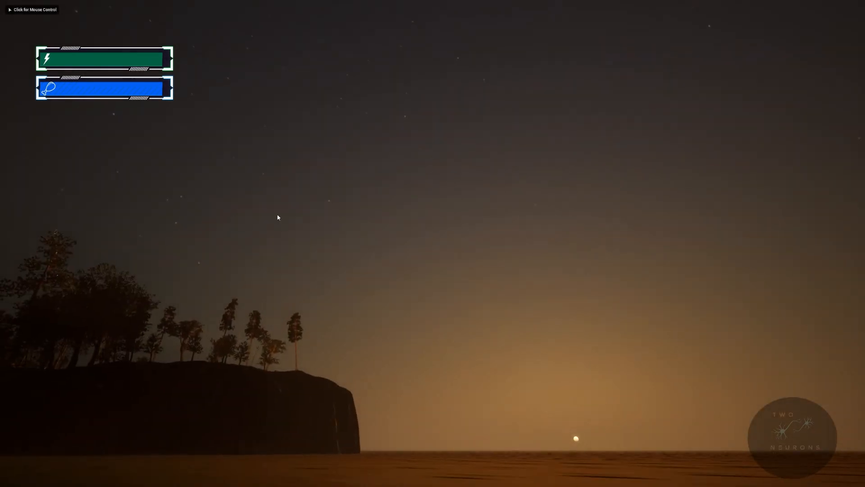
left_click(245, 224)
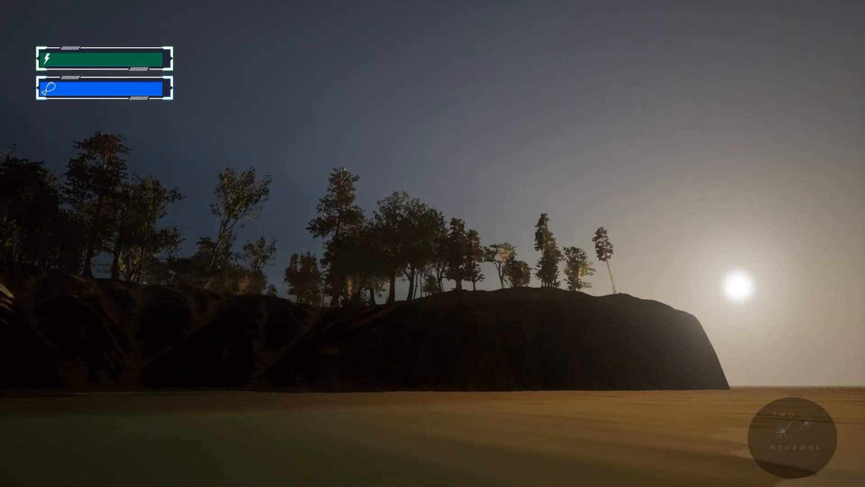
- Walk the character inland up the forest slope and run the console command slomo 5
key("w")
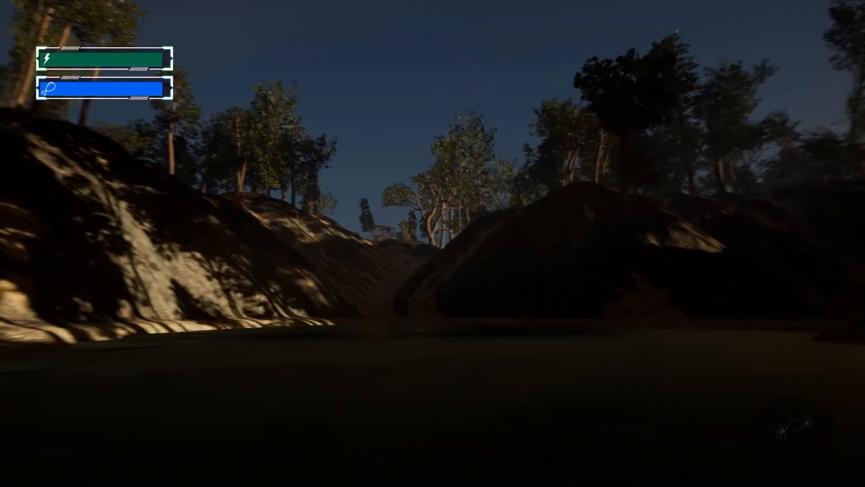
key("w")
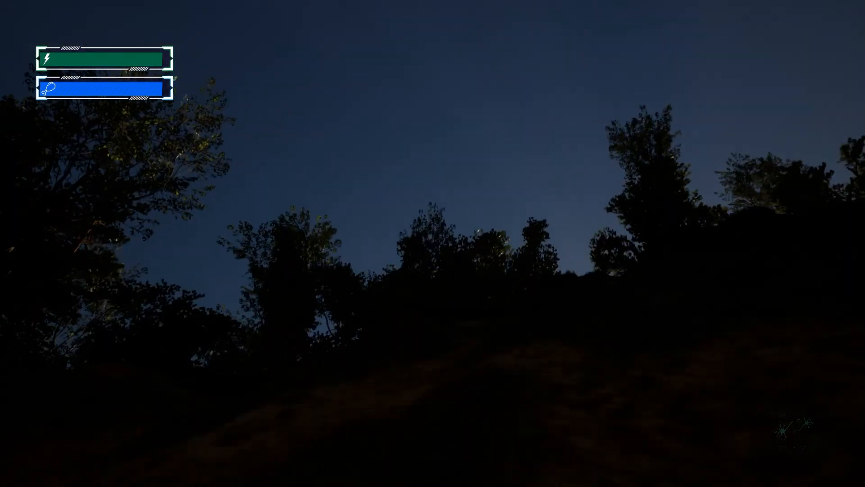
key("w")
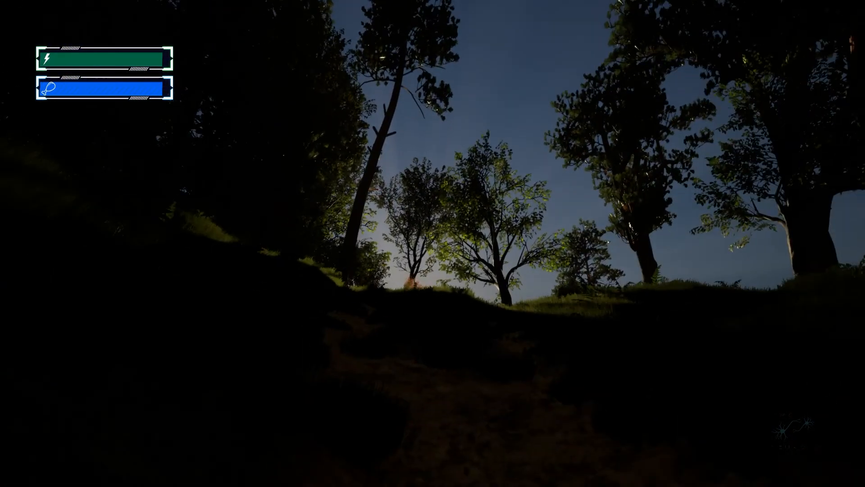
key("grave")
type("slomo 1")
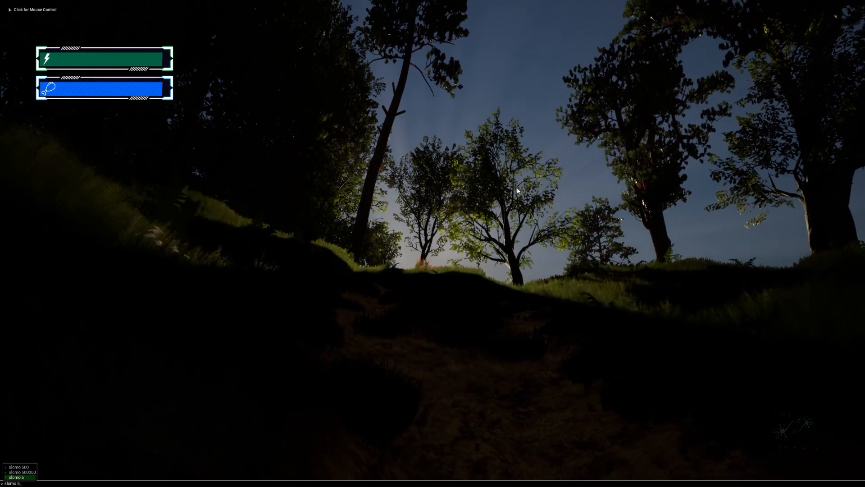
key("Return")
left_click(517, 188)
- Walk the character through the grassy forest and along the hillside to examine the early morning light, shadows and rain
key("w")
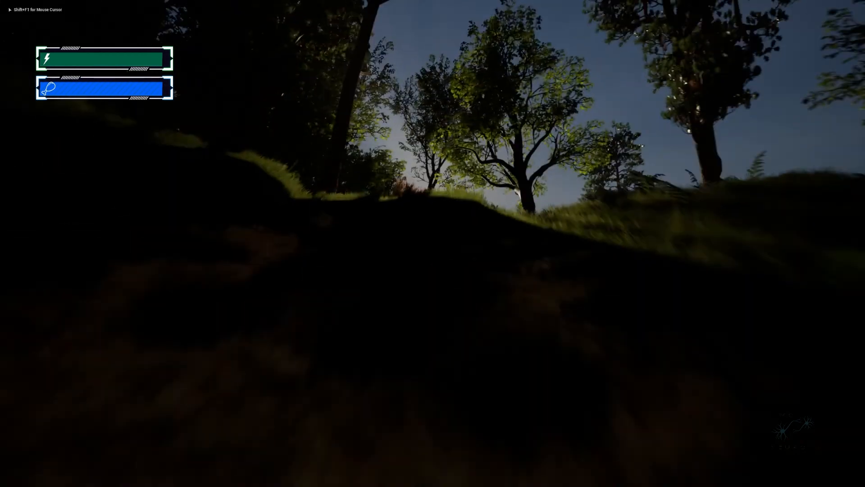
key("w")
key("w")
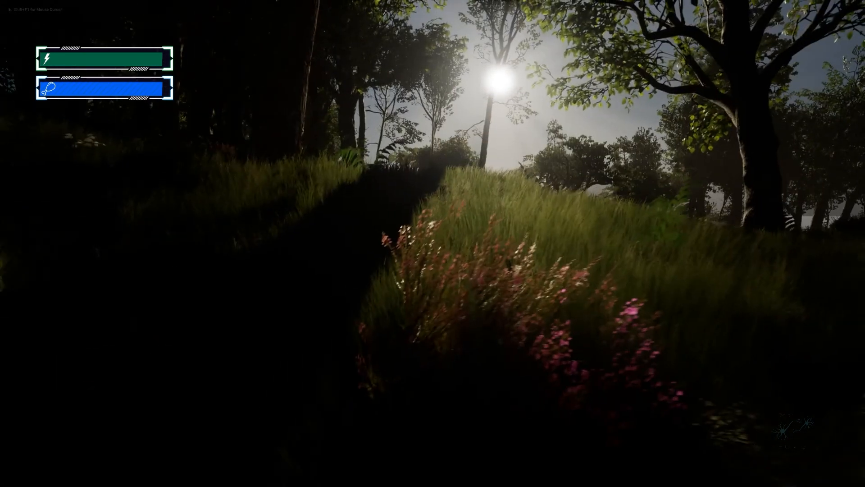
key("w")
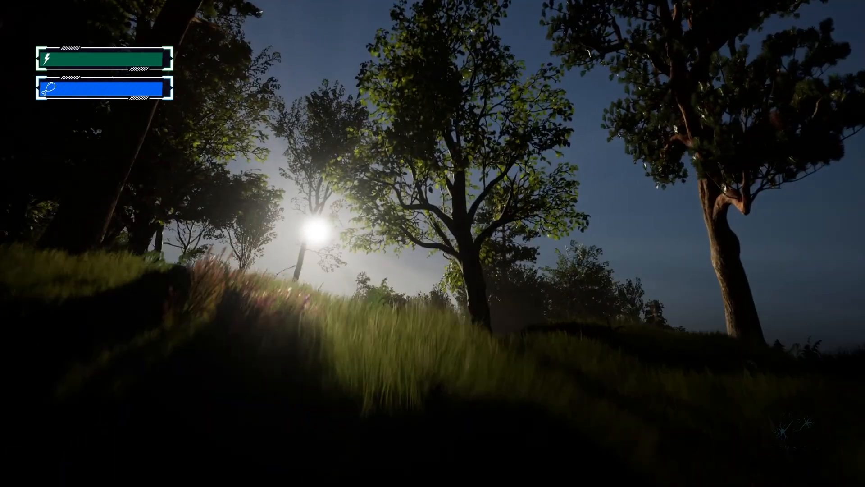
key("w")
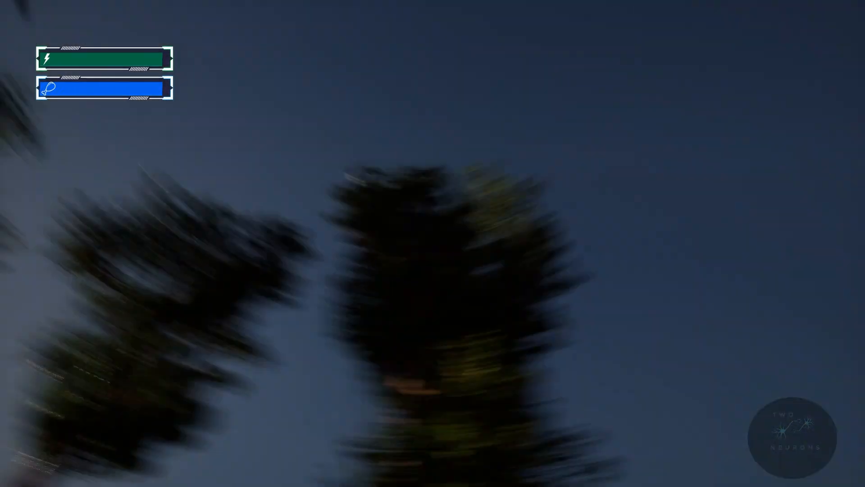
key("w")
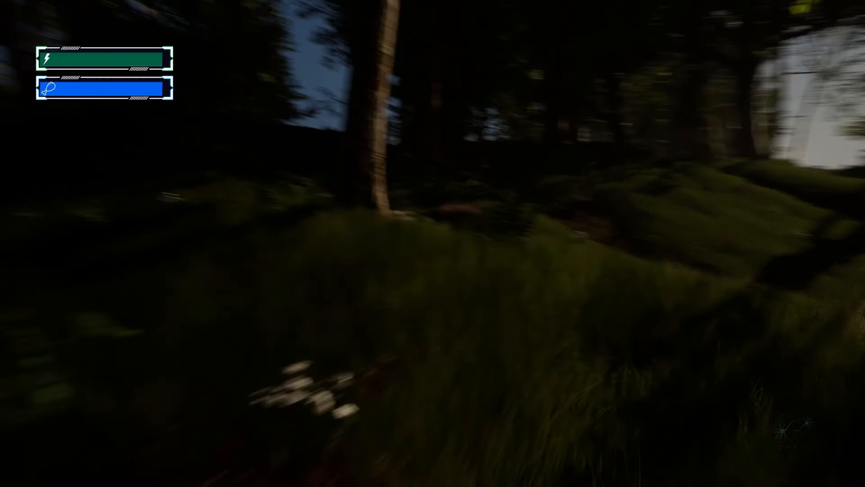
key("w")
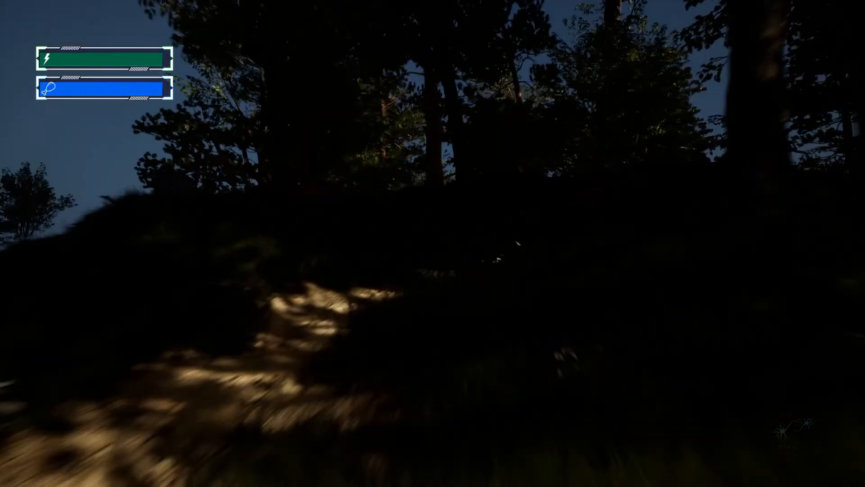
key("w")
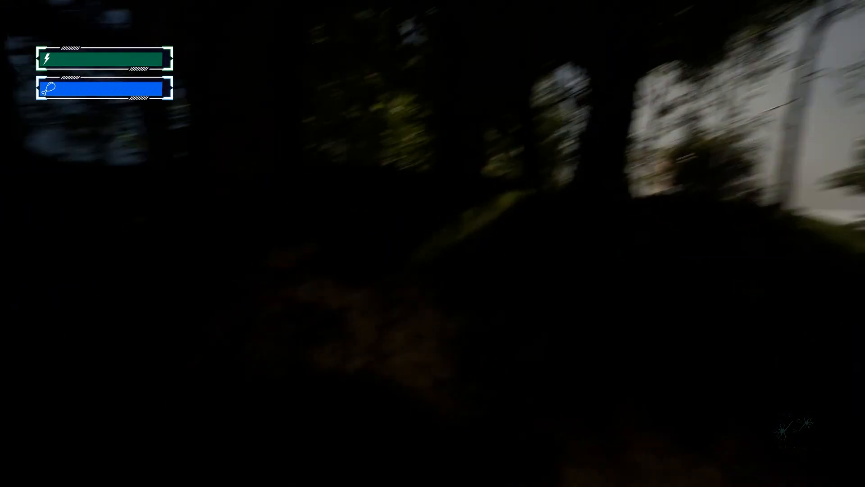
key("w")
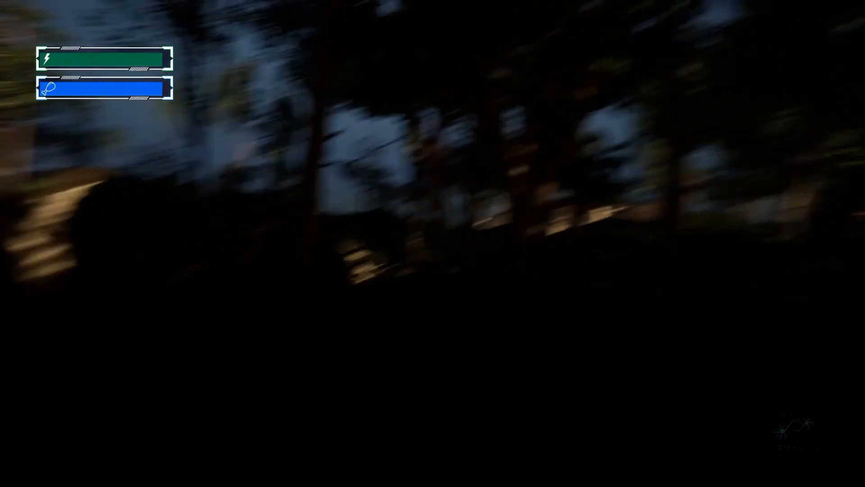
key("w")
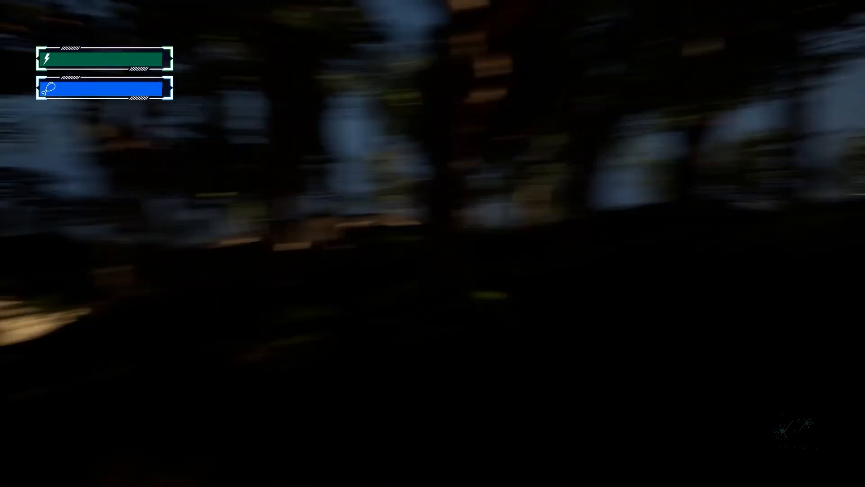
key("w")
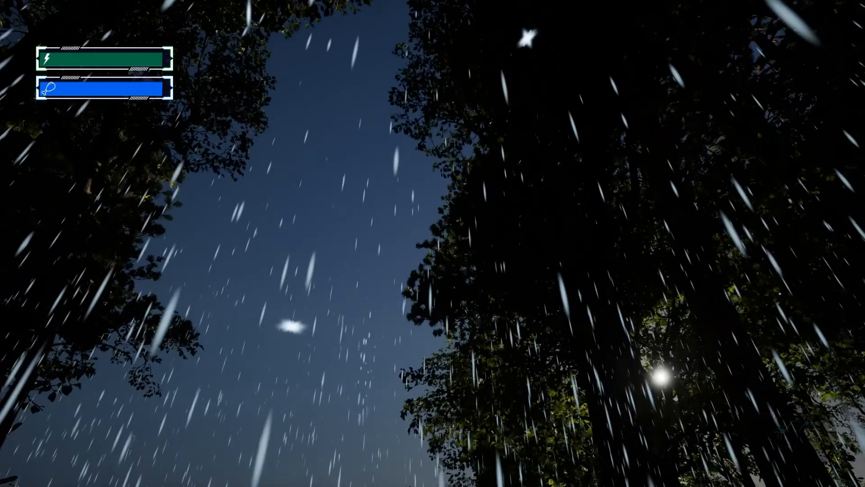
key("w")
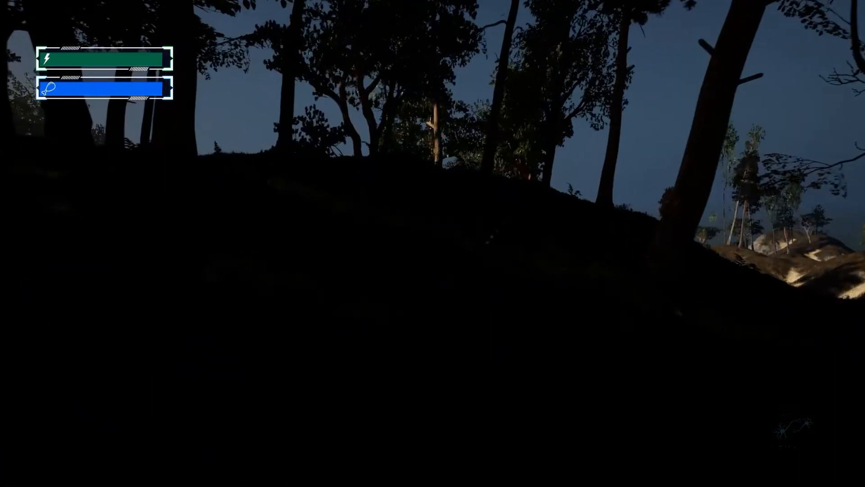
key("w")
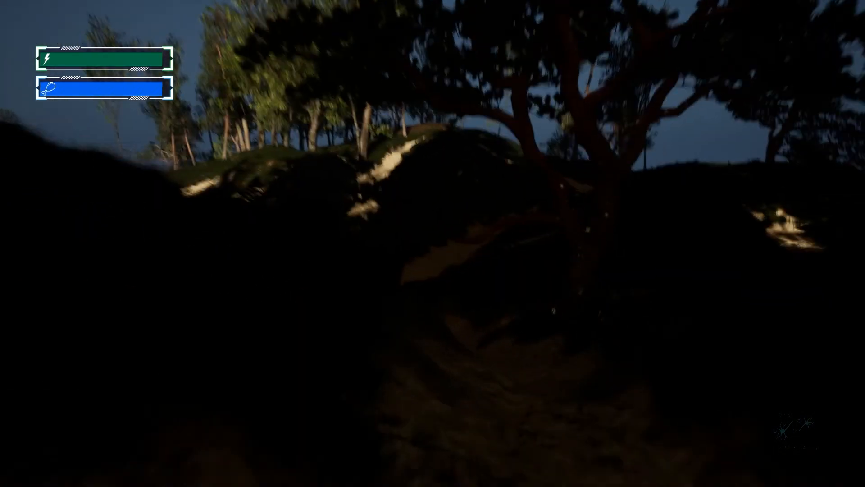
key("w")
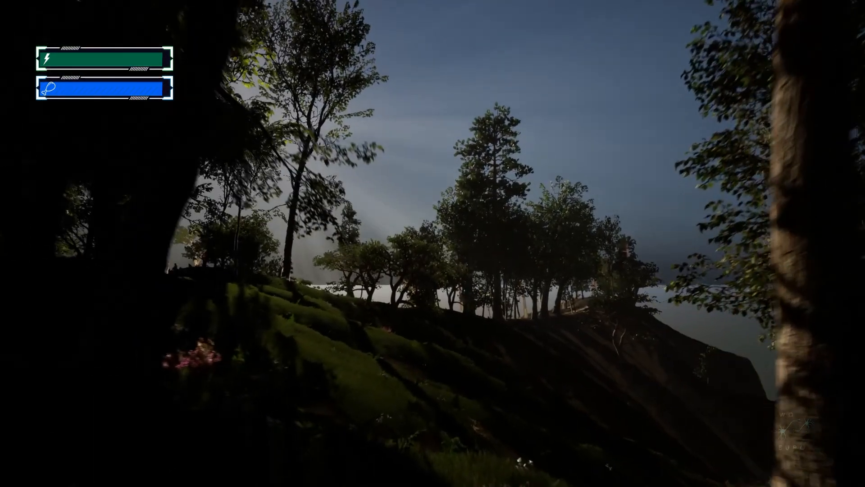
key("w")
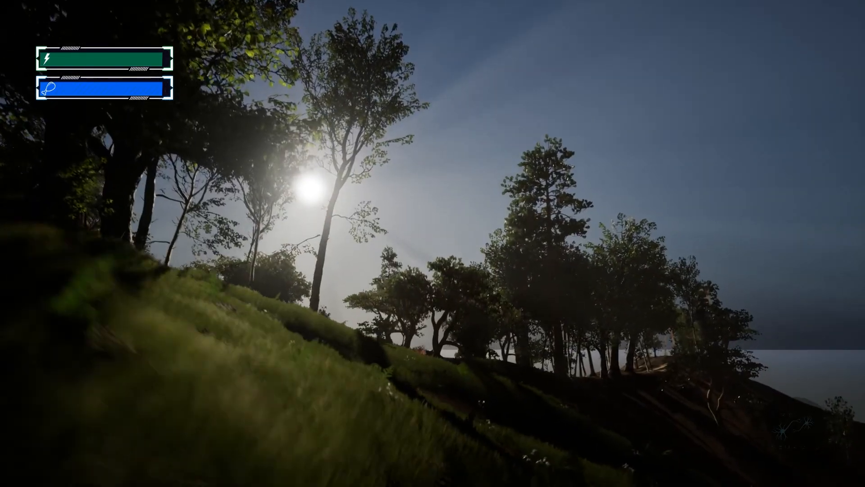